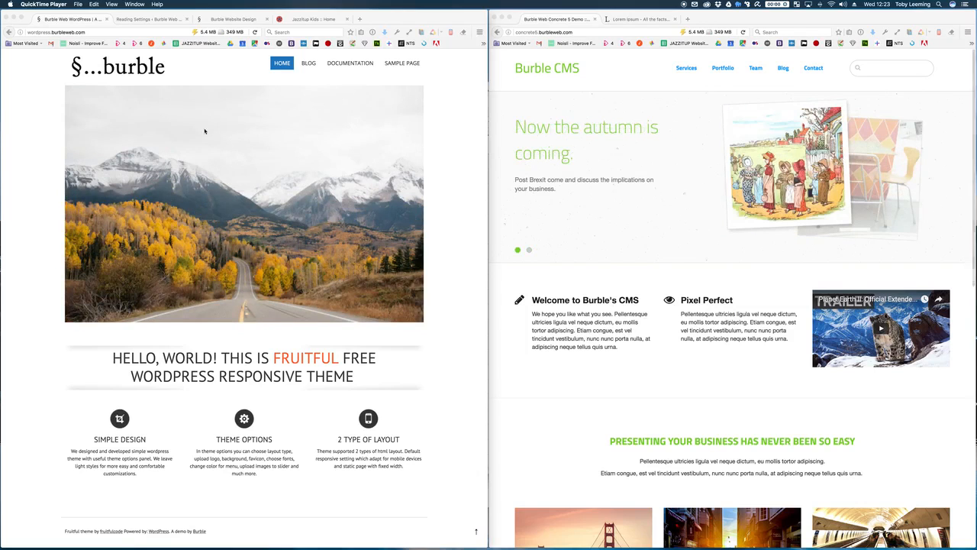
# Step: Go to the site's /wp-admin address and log in with the username and password
pyautogui.click(112, 32)
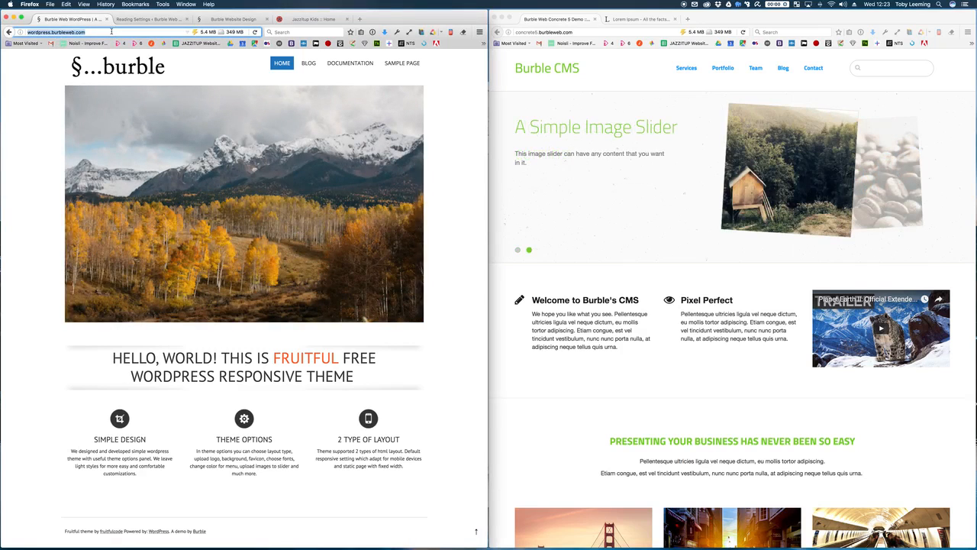
pyautogui.click(112, 32)
pyautogui.write('/')
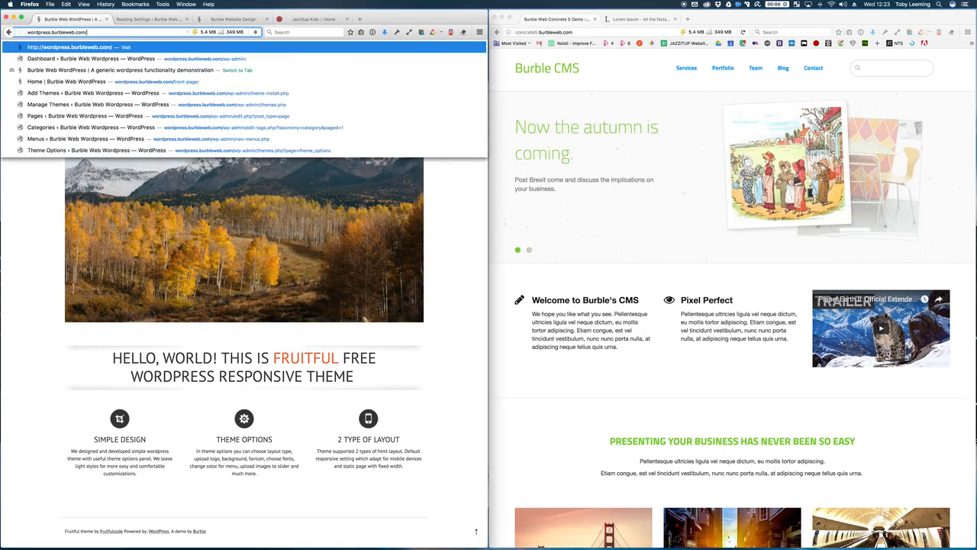
pyautogui.write('wp-admin')
pyautogui.press('Return')
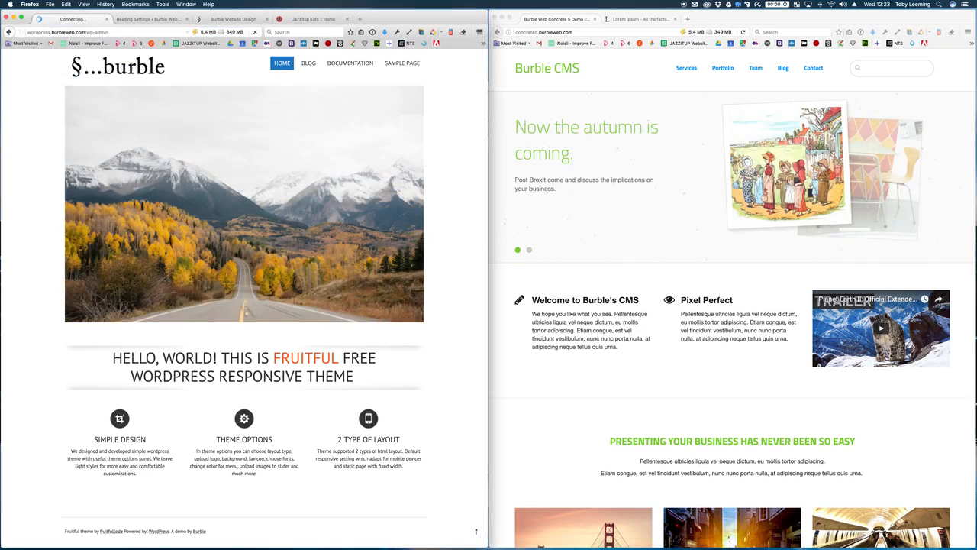
pyautogui.write('admin')
pyautogui.press('Tab')
pyautogui.write('••••••••')
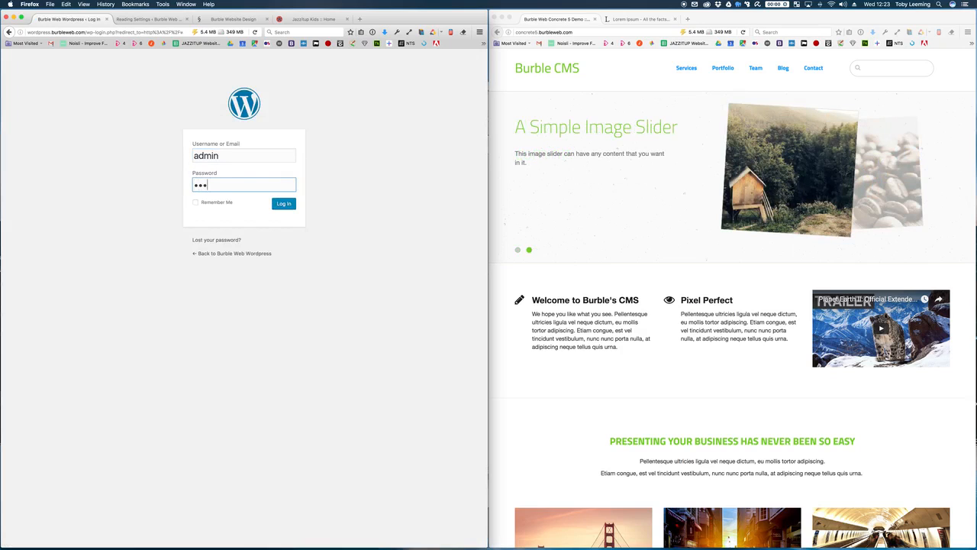
pyautogui.write('•••••••')
pyautogui.press('Return')
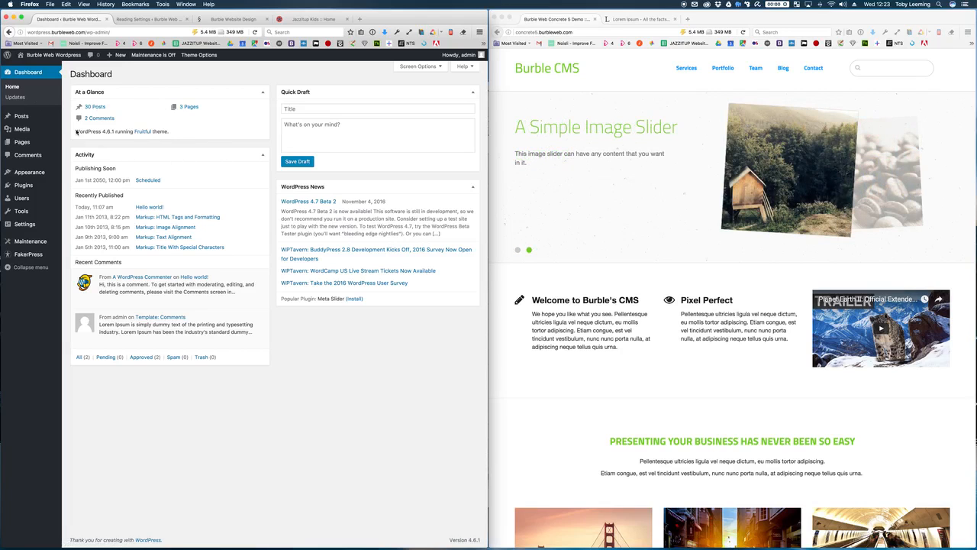
# Step: Open the live site in a new tab from the admin bar and start editing its front page
pyautogui.moveTo(36, 249)
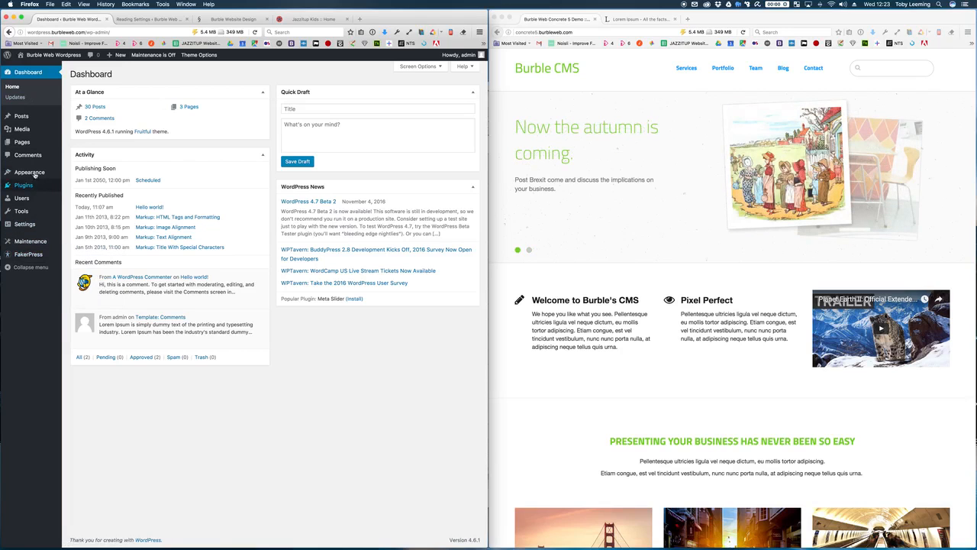
pyautogui.moveTo(34, 172)
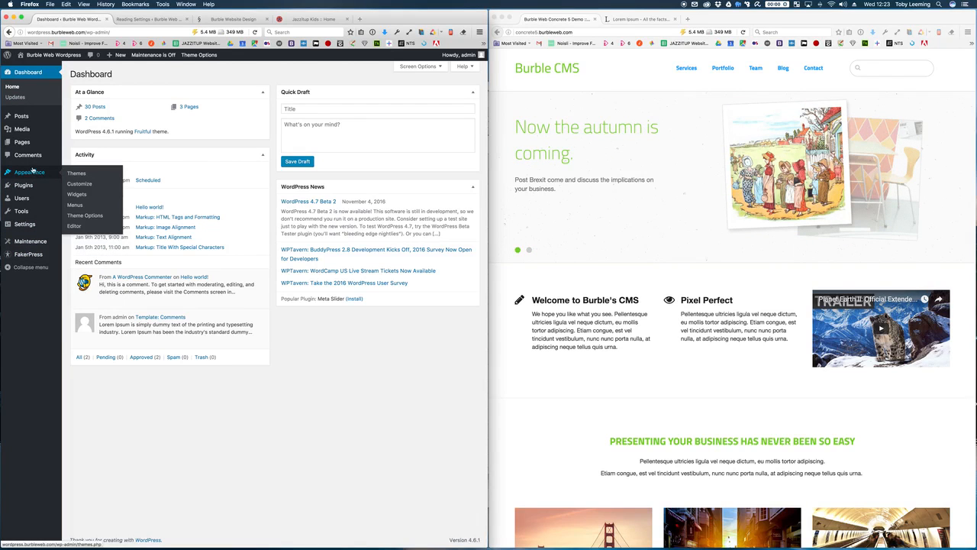
pyautogui.moveTo(19, 118)
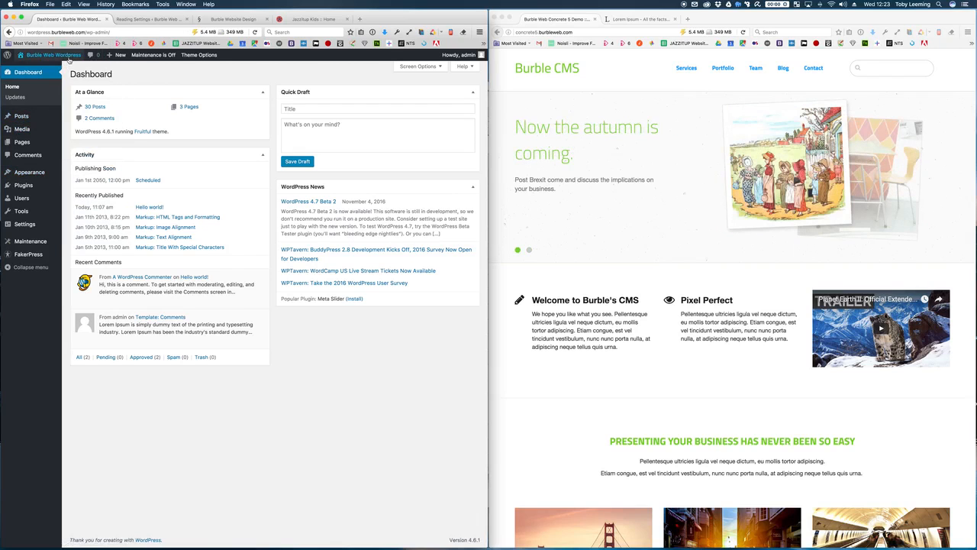
pyautogui.moveTo(64, 57)
pyautogui.keyDown('super'); pyautogui.click(28, 67); pyautogui.keyUp('super')
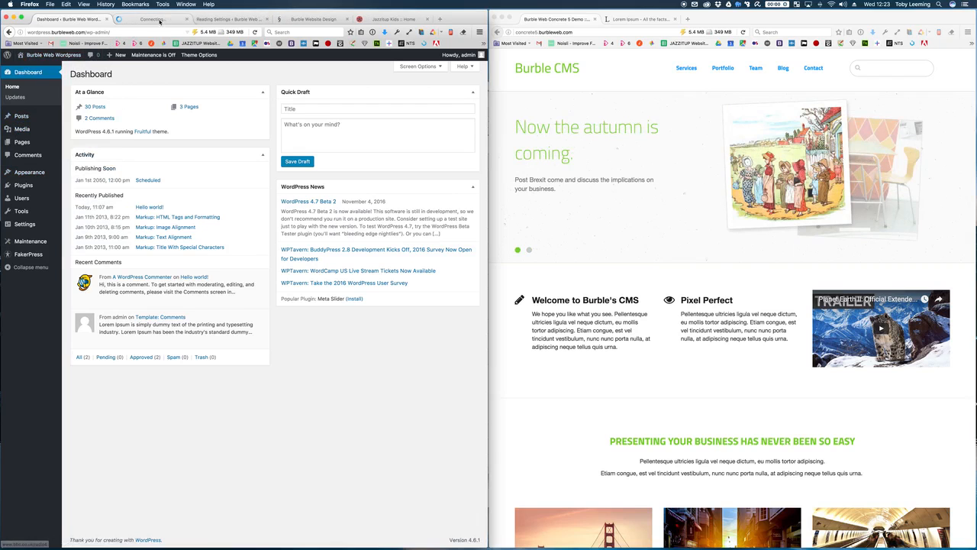
pyautogui.click(159, 20)
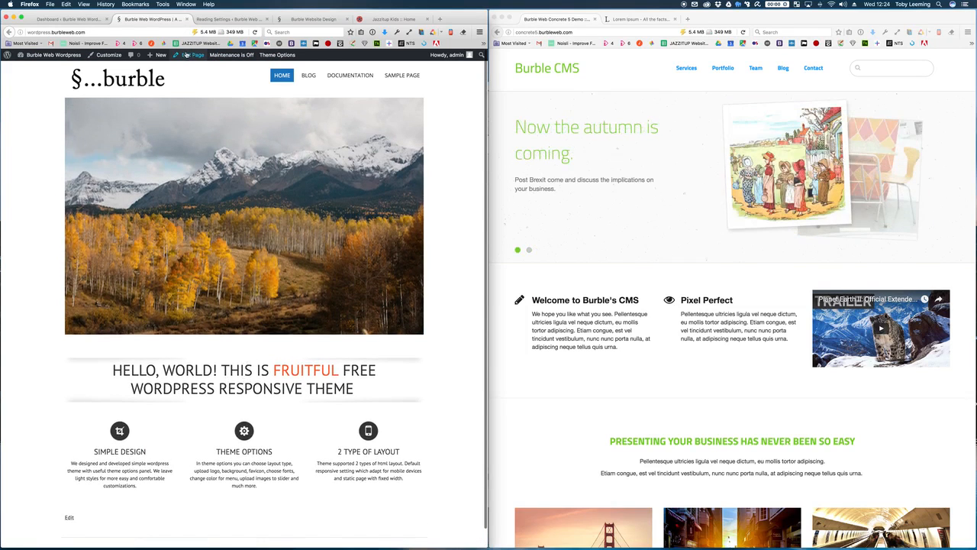
pyautogui.click(186, 56)
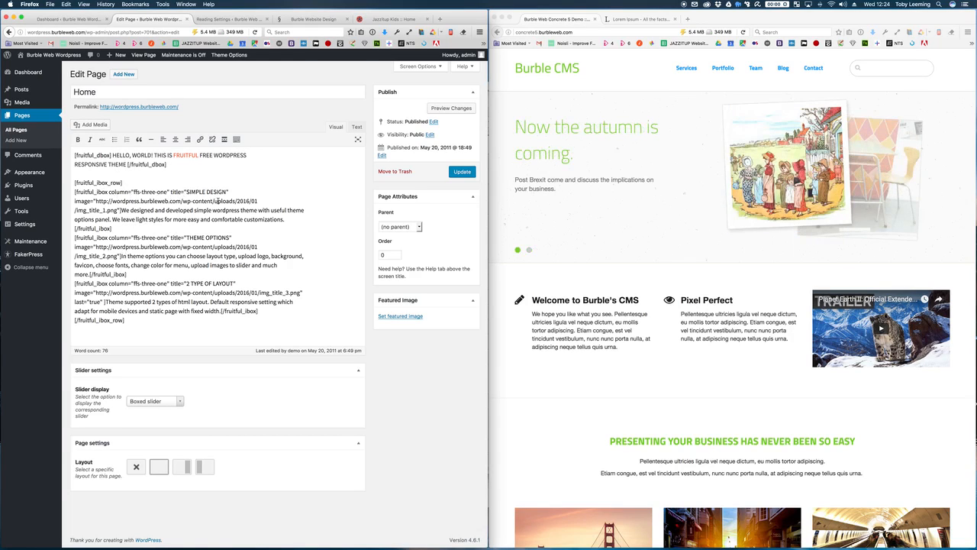
# Step: Select the img_title_1.png image address in the first SIMPLE DESIGN box
pyautogui.moveTo(118, 210); pyautogui.dragTo(96, 201)
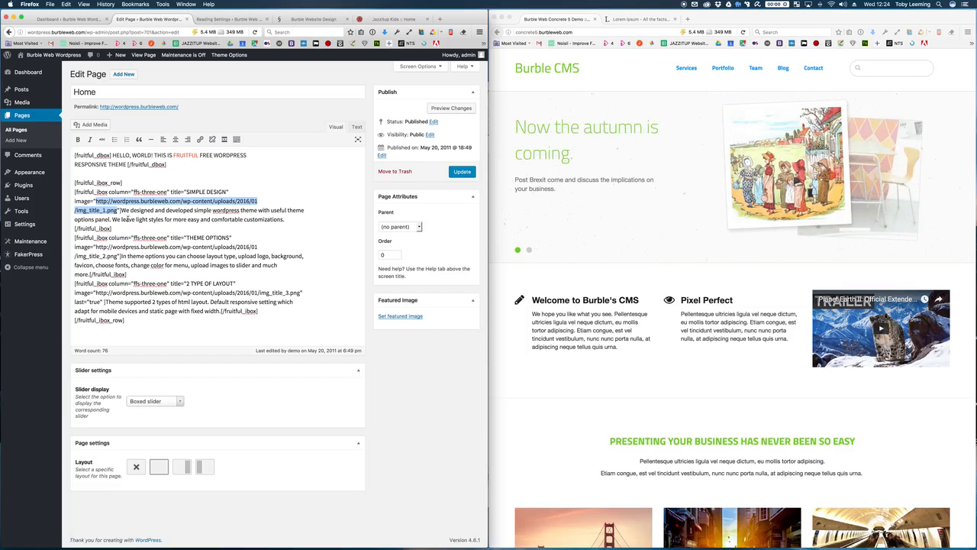
# Step: Append '. We Are TESTING IT' after THEME in the Home heading, fixing the casing
pyautogui.click(128, 219)
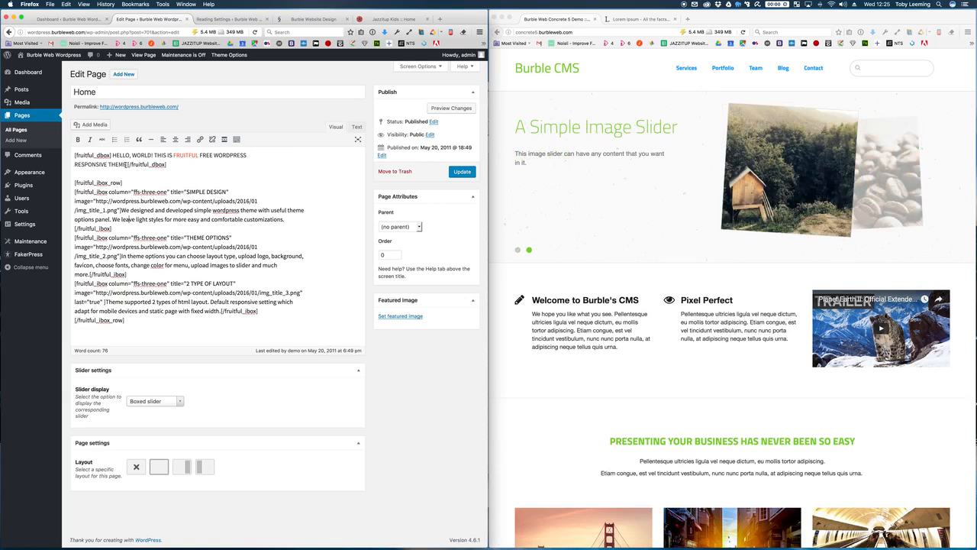
pyautogui.write('. We Are TesTING')
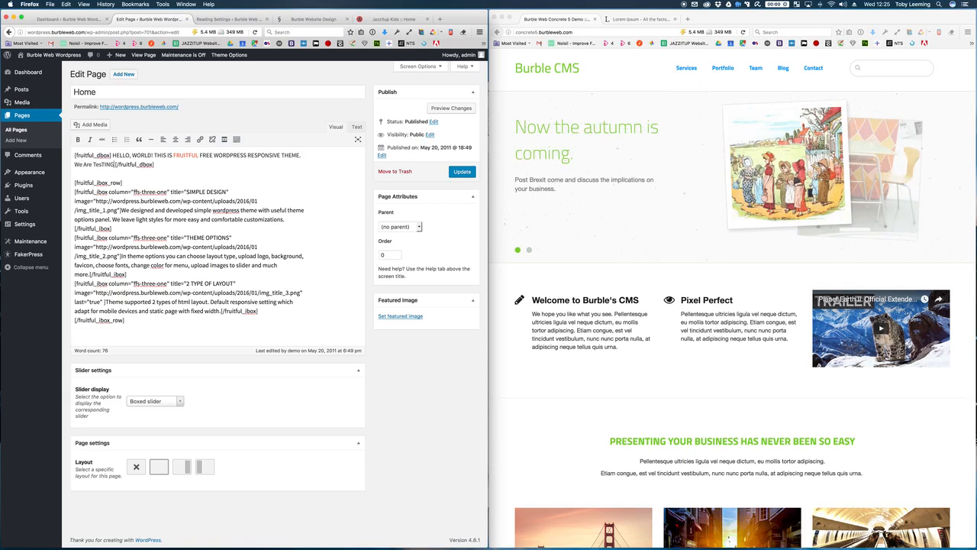
pyautogui.write(' IT')
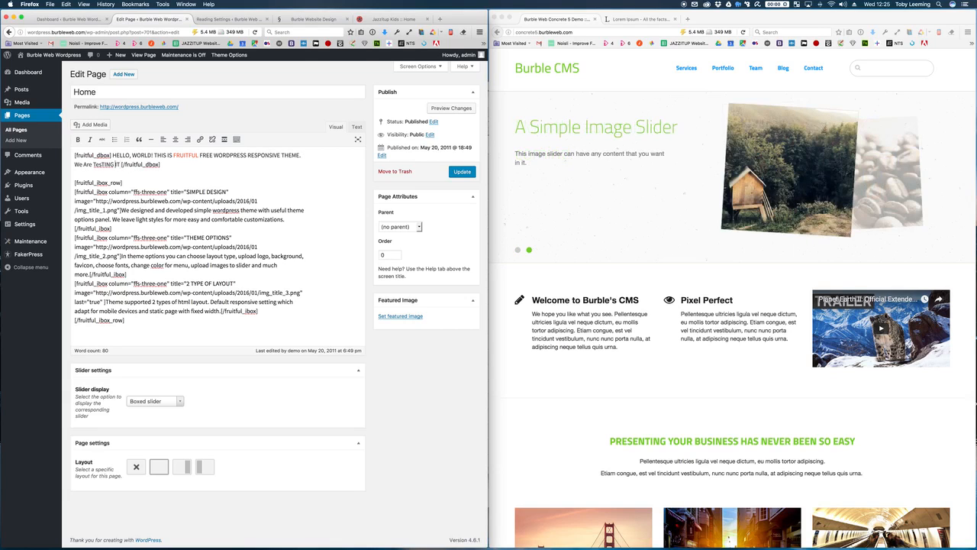
pyautogui.press('BackSpace')
pyautogui.press('BackSpace')
pyautogui.write('ES')
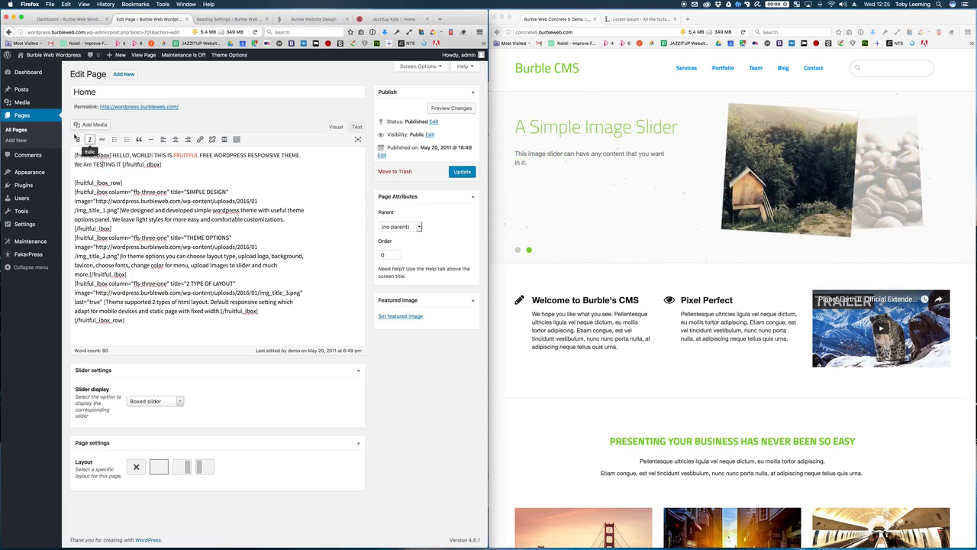
# Step: Make TESTING bold, update the Home page and view it on the live site
pyautogui.doubleClick(97, 165)
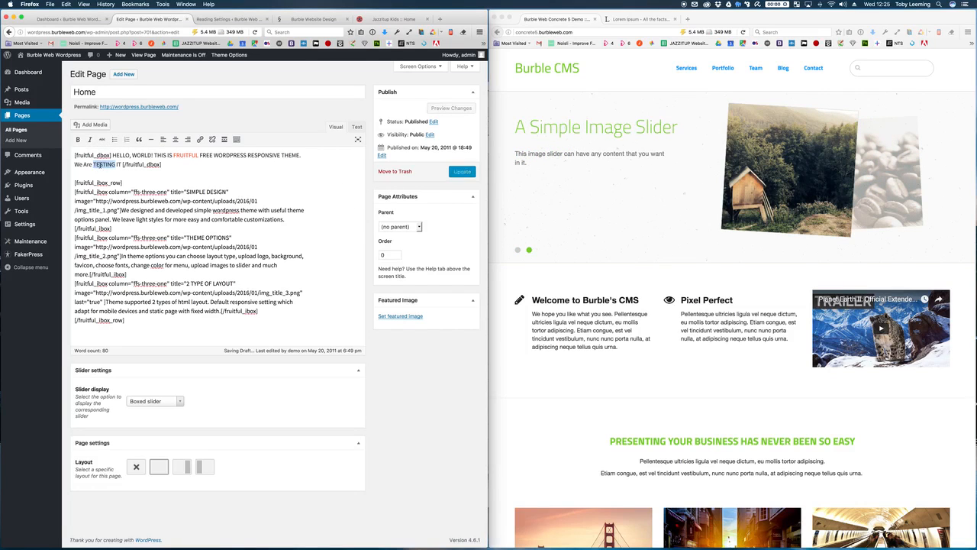
pyautogui.click(77, 139)
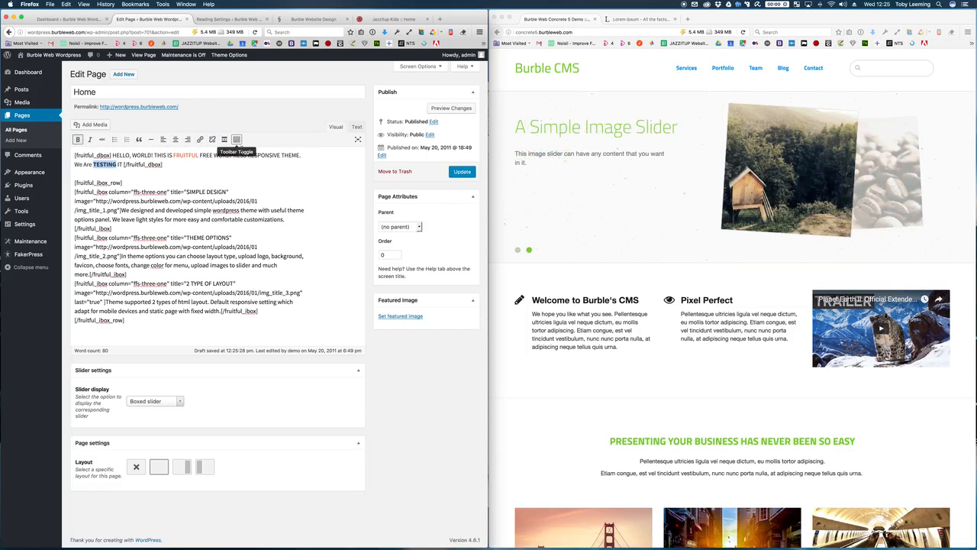
pyautogui.click(463, 173)
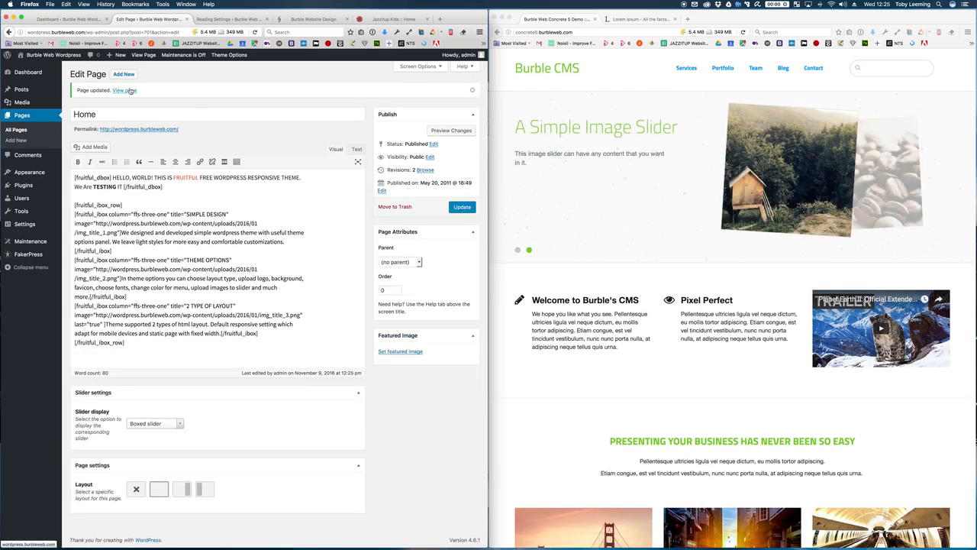
pyautogui.click(127, 91)
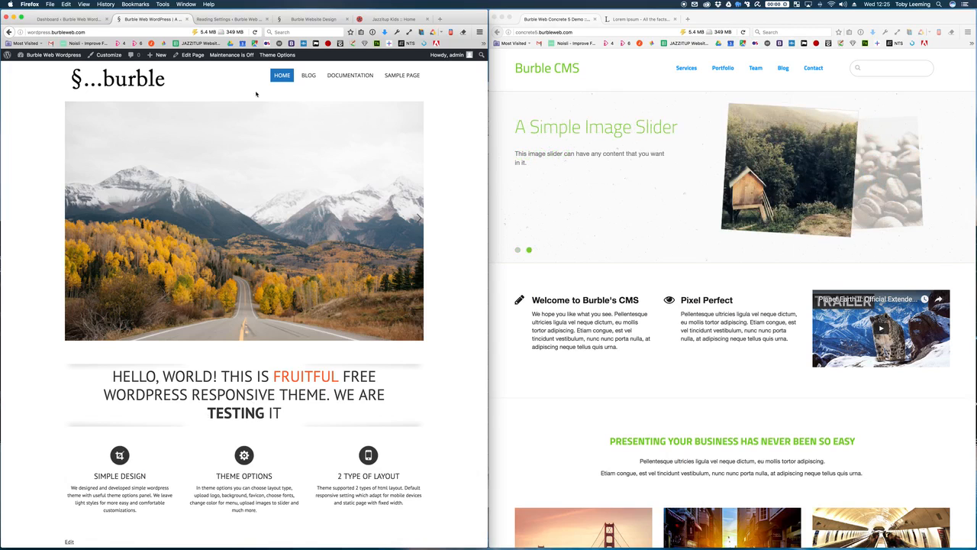
# Step: Move 'We Are TESTING IT' into the heading in place of the word THEME
pyautogui.click(187, 58)
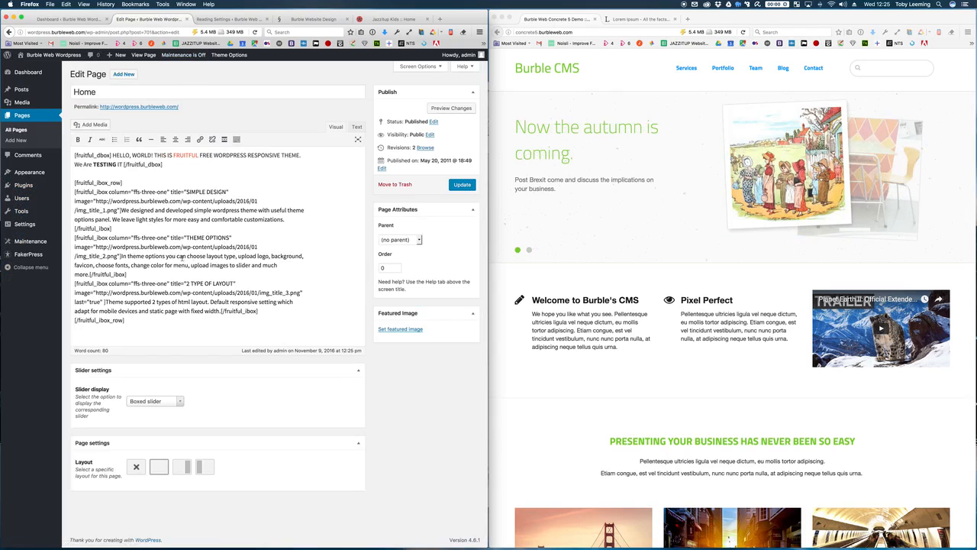
pyautogui.moveTo(122, 165); pyautogui.dragTo(74, 165)
pyautogui.hotkey('ctrl', 'c')
pyautogui.press('BackSpace')
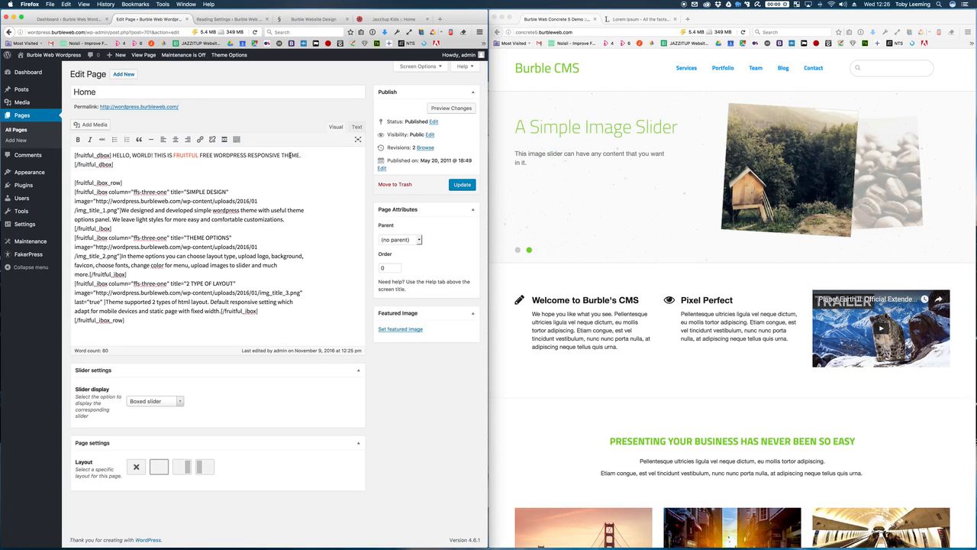
pyautogui.doubleClick(291, 155)
pyautogui.hotkey('ctrl', 'v')
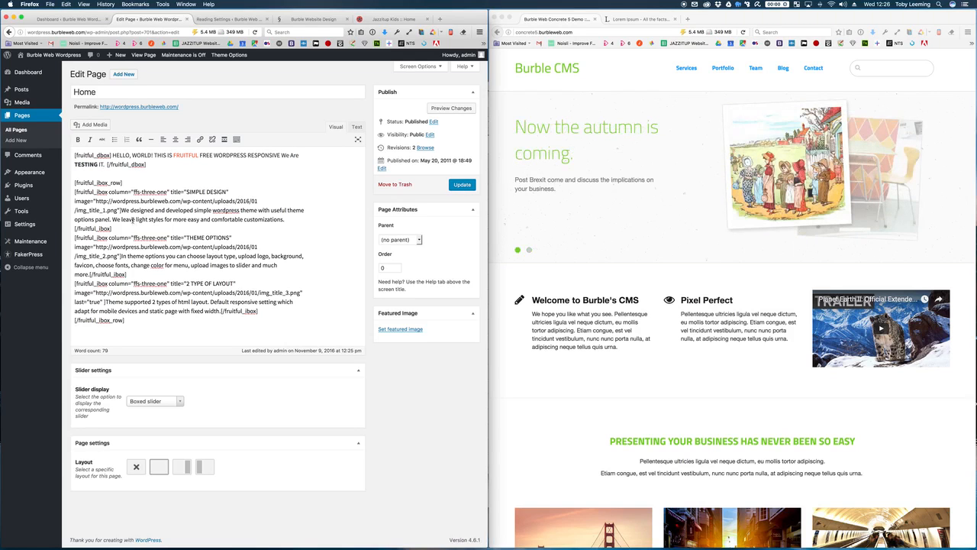
# Step: Add an empty line after the [/fruitful_dbox] heading shortcode
pyautogui.click(106, 176)
pyautogui.click(148, 165)
pyautogui.press('Return')
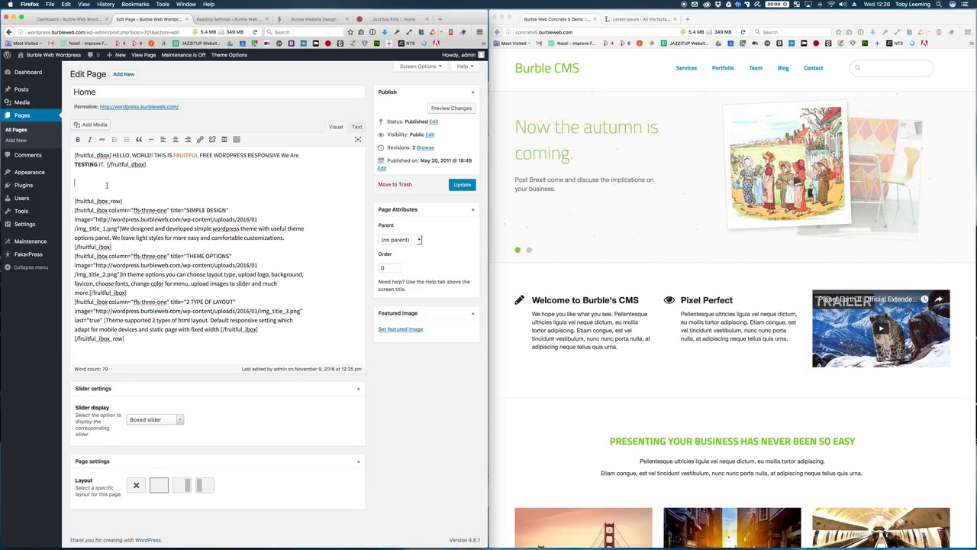
# Step: Insert the tree image s_4.jpg from the media library and centre it
pyautogui.click(87, 125)
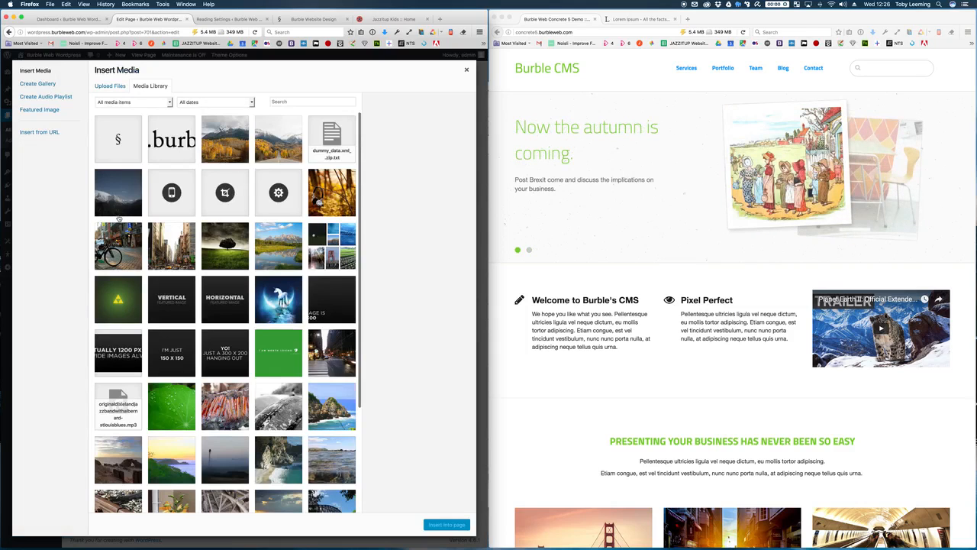
pyautogui.click(224, 256)
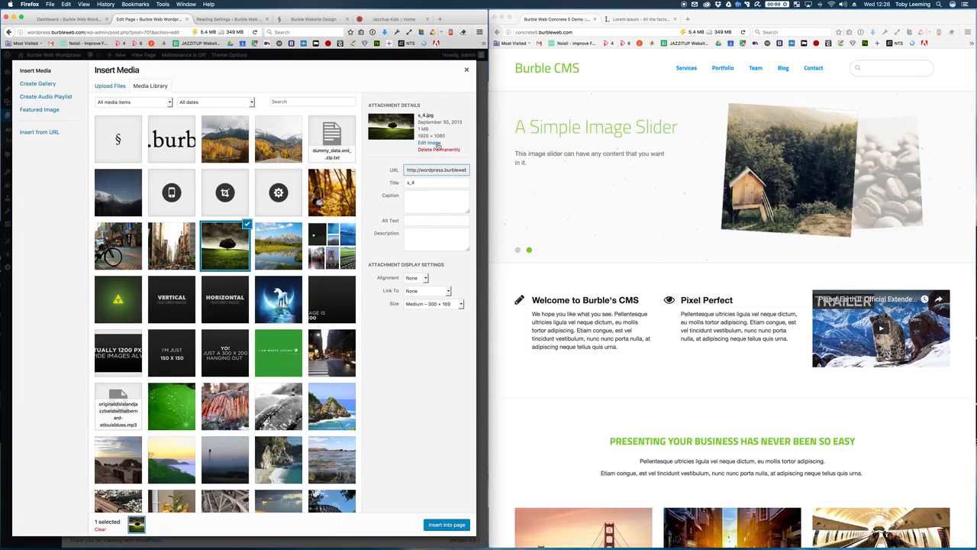
pyautogui.click(457, 524)
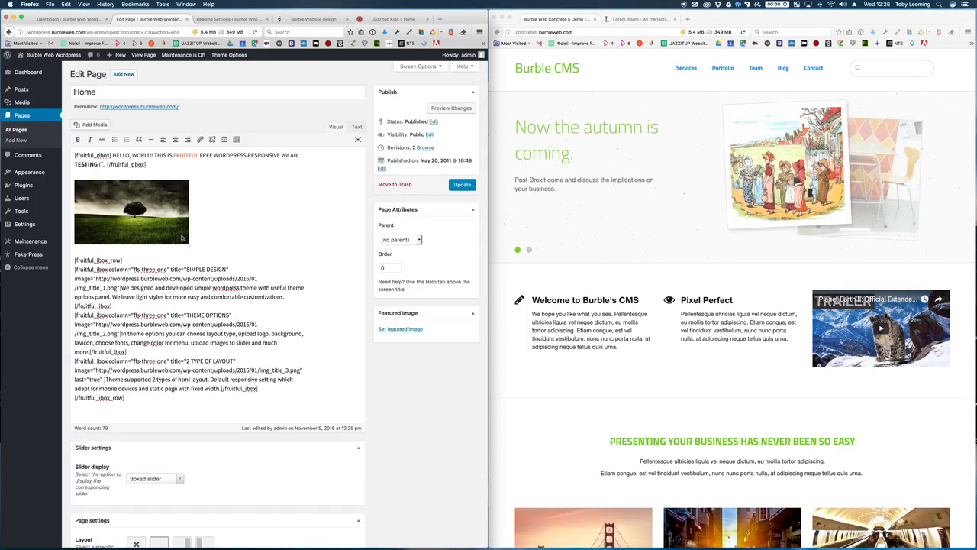
pyautogui.click(183, 241)
pyautogui.click(111, 170)
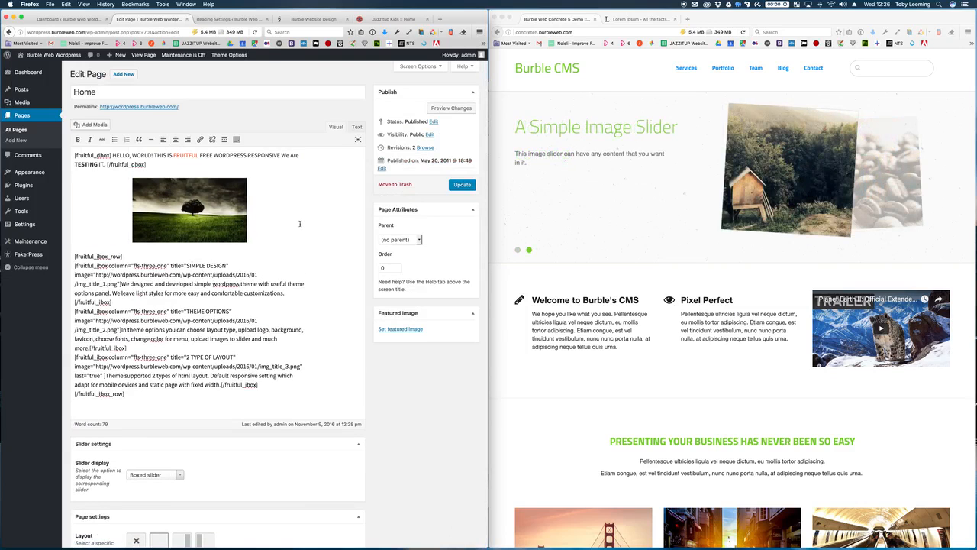
# Step: Update the Home page and scroll through it on the live site
pyautogui.click(224, 223)
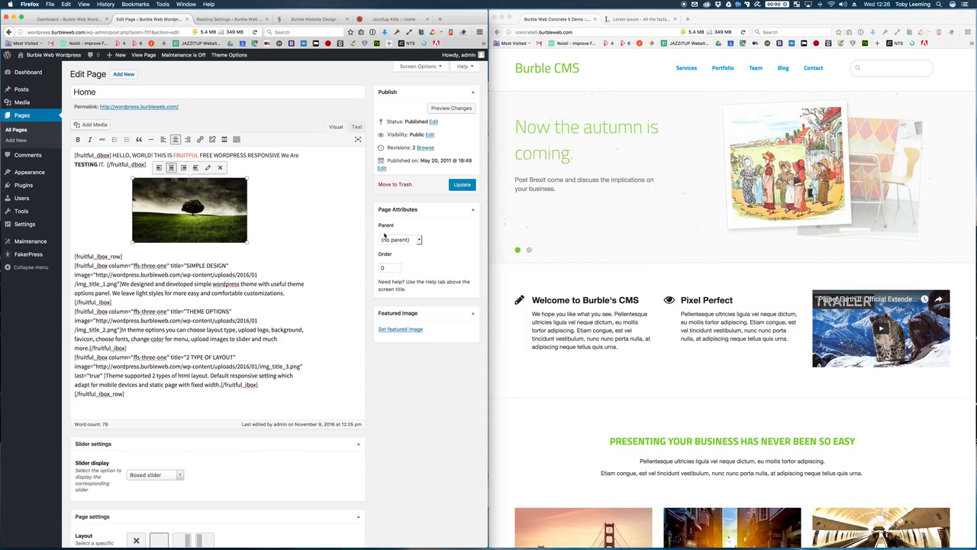
pyautogui.click(465, 186)
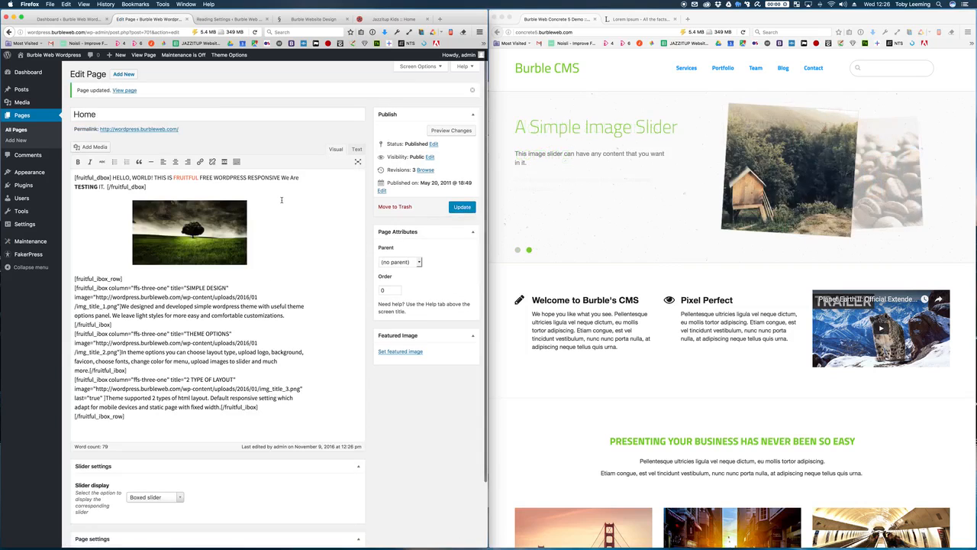
pyautogui.click(124, 90)
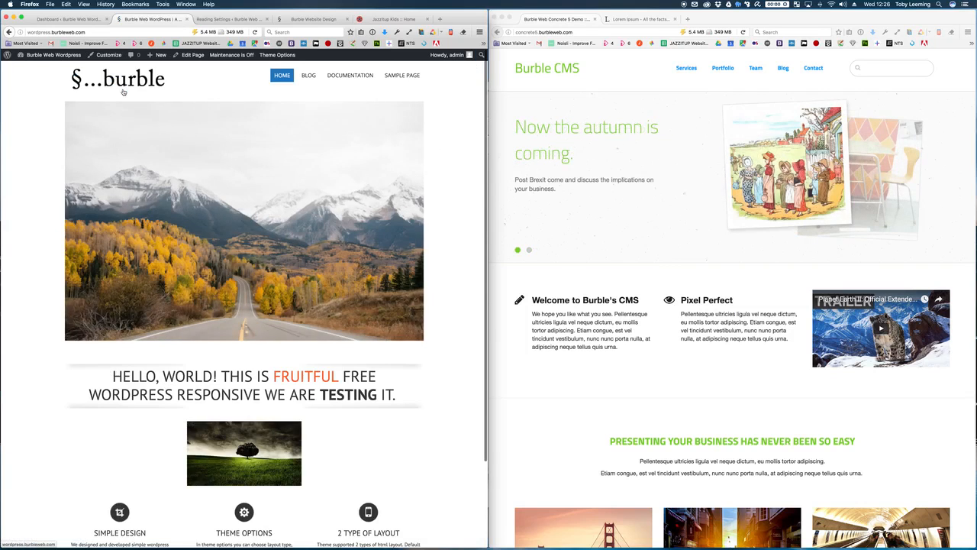
pyautogui.scroll(-2, 236, 149)
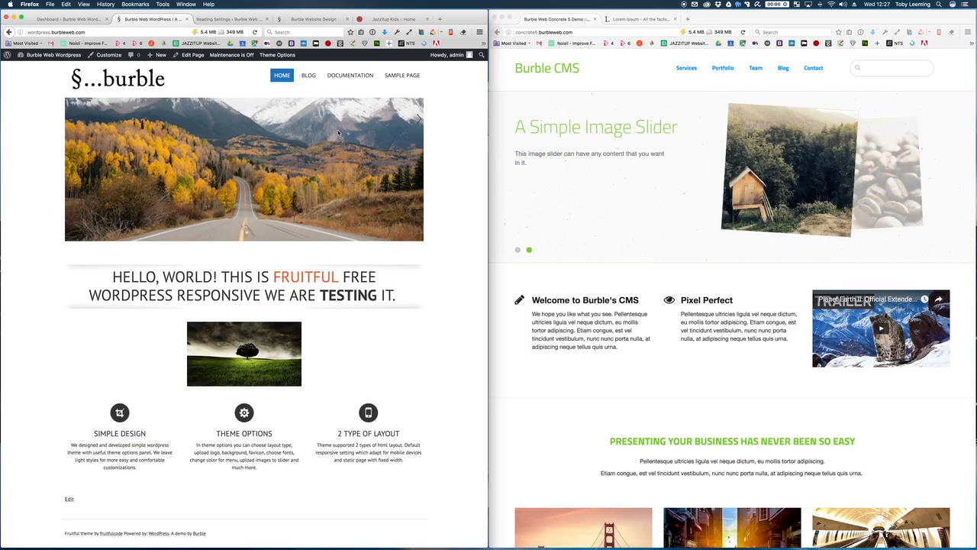
# Step: Remove the tree image's centre alignment and place the cursor to its right
pyautogui.click(194, 56)
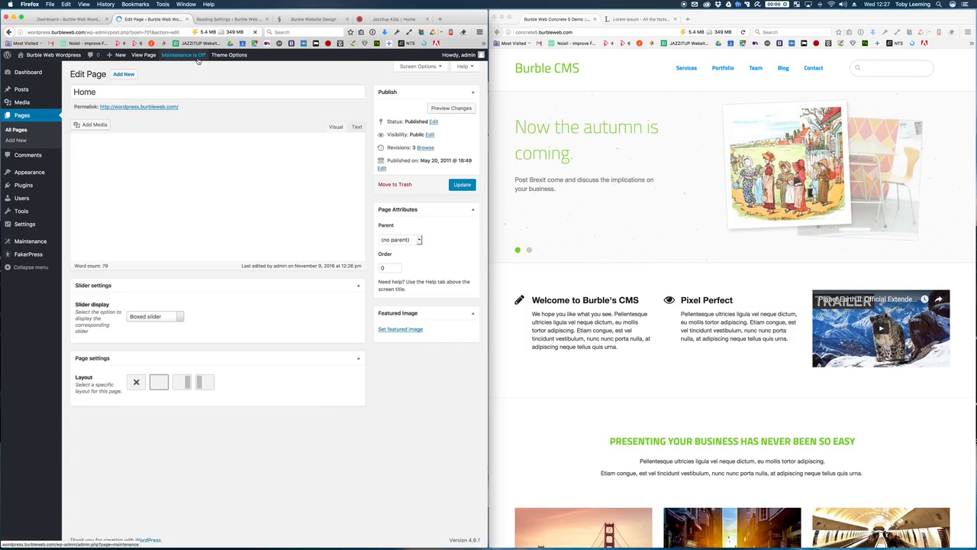
pyautogui.click(219, 211)
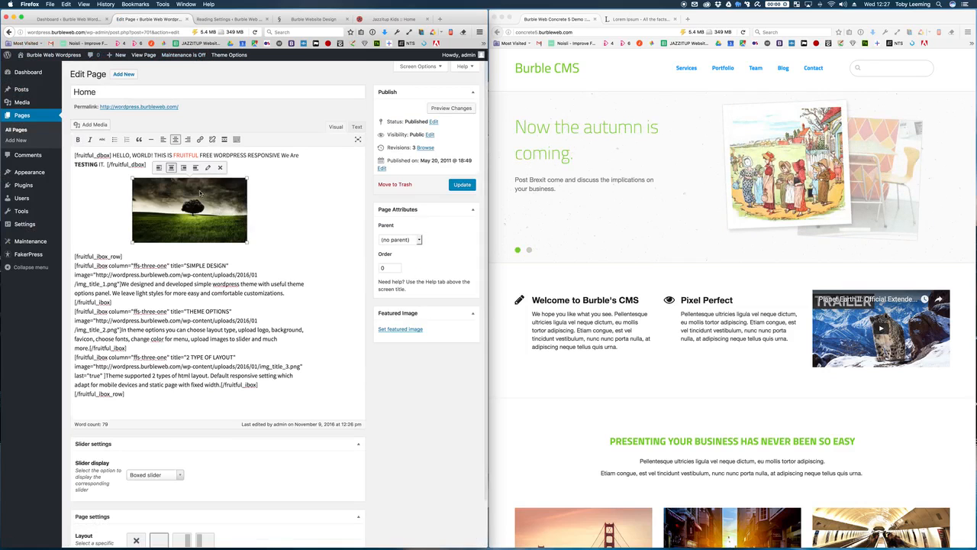
pyautogui.click(196, 167)
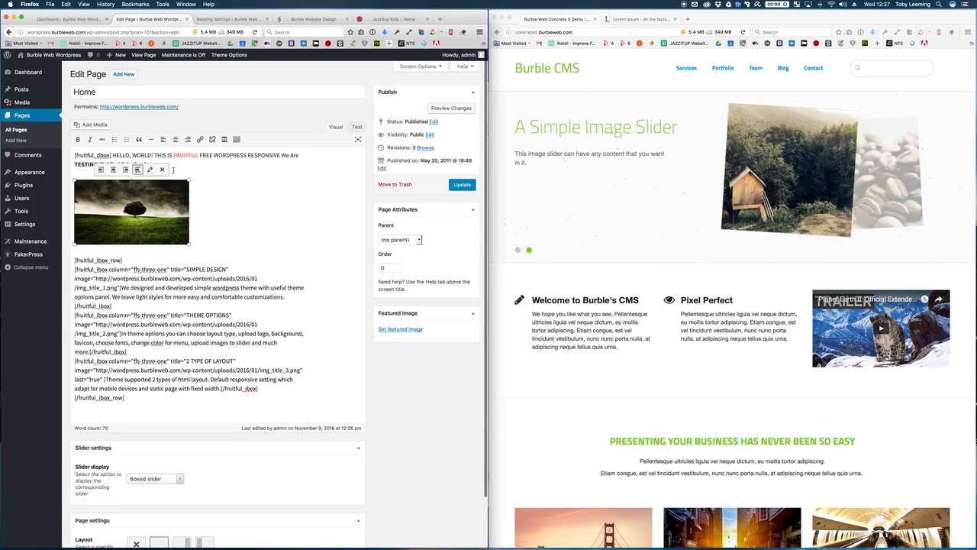
pyautogui.click(208, 195)
pyautogui.click(142, 196)
pyautogui.click(197, 200)
# Step: Insert the green leaf image beside the tree and shrink it to about 275 × 206
pyautogui.click(91, 125)
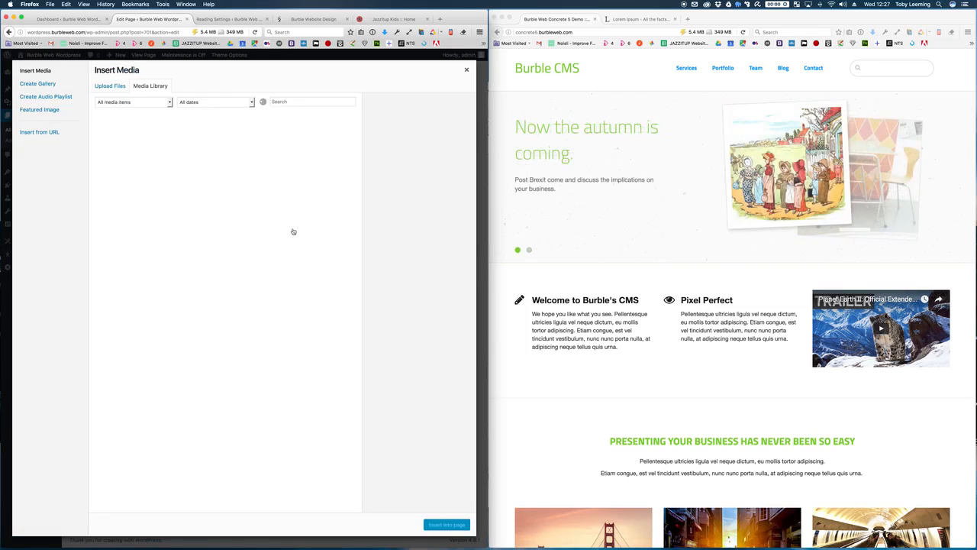
pyautogui.scroll(-2, 257, 280)
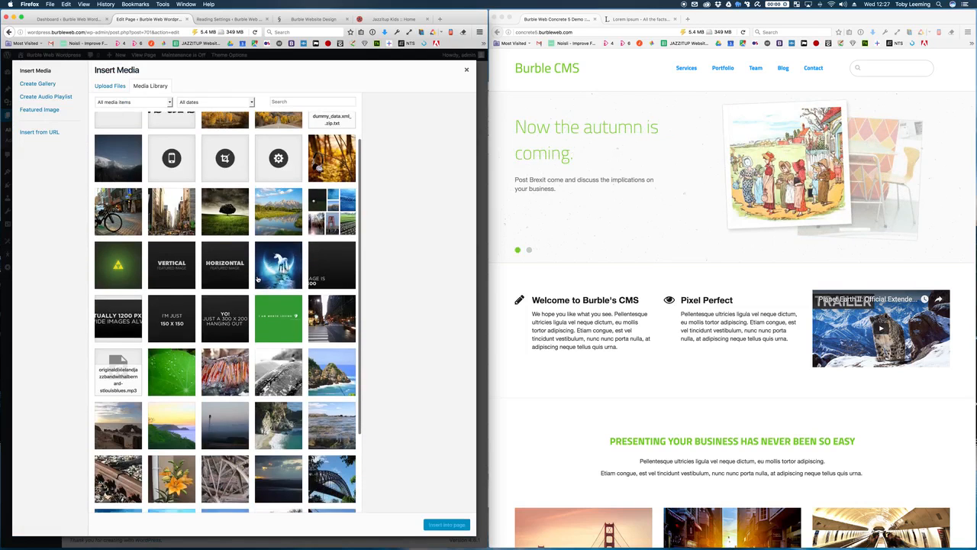
pyautogui.scroll(-1, 258, 280)
pyautogui.click(170, 325)
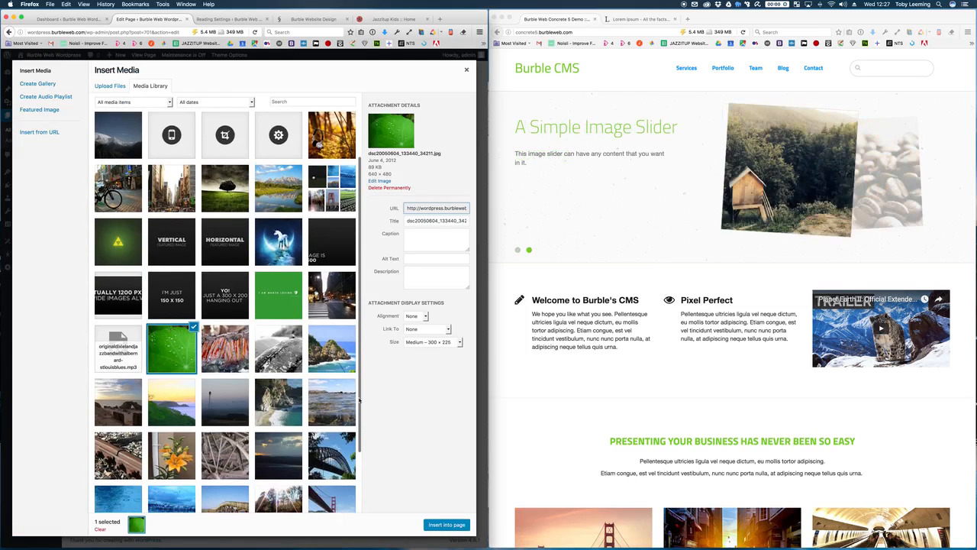
pyautogui.click(447, 524)
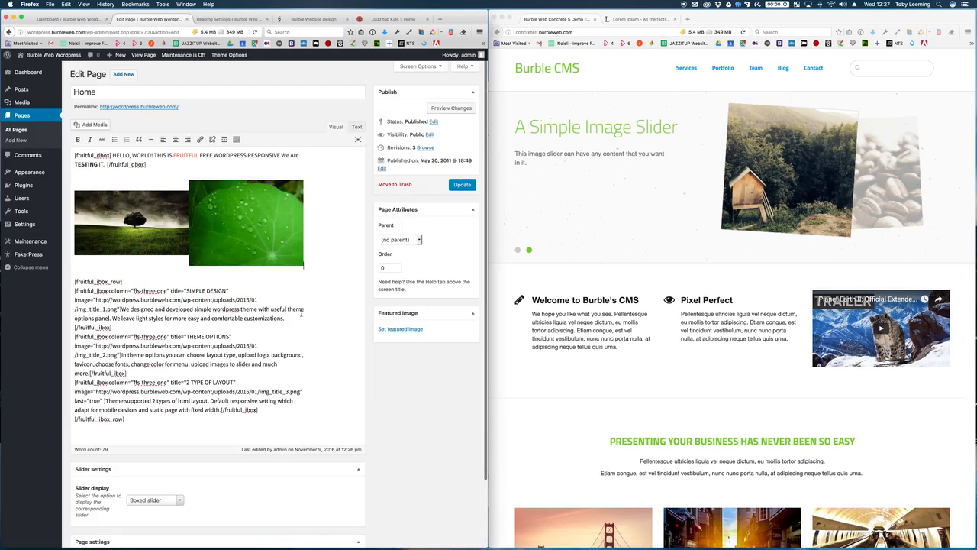
pyautogui.click(233, 252)
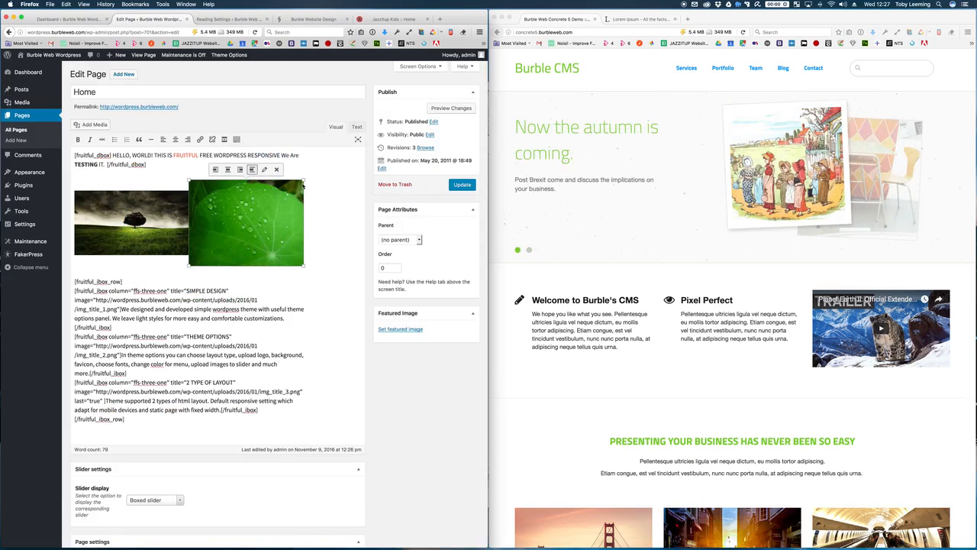
pyautogui.moveTo(303, 186); pyautogui.dragTo(277, 184)
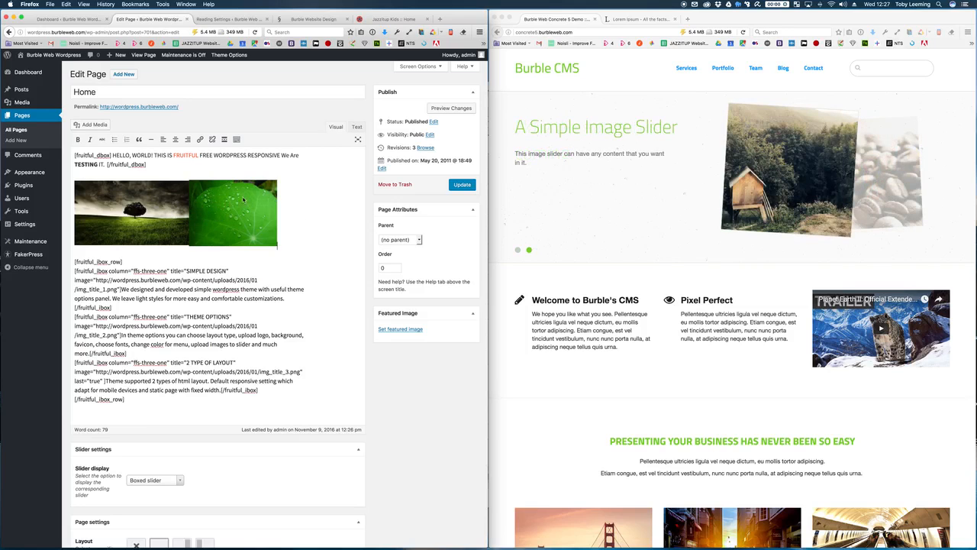
# Step: Update the page, check it on the live site, and return to the Dashboard
pyautogui.click(458, 184)
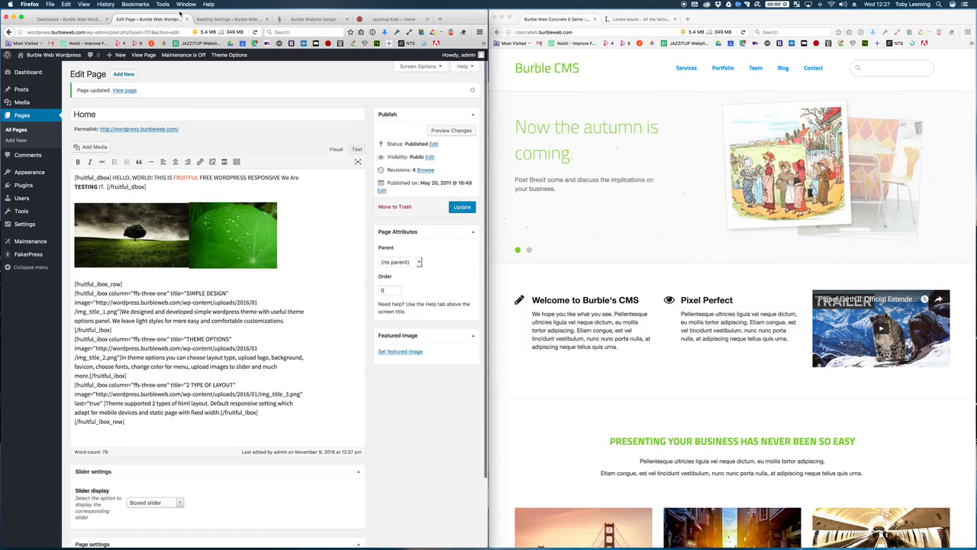
pyautogui.click(123, 90)
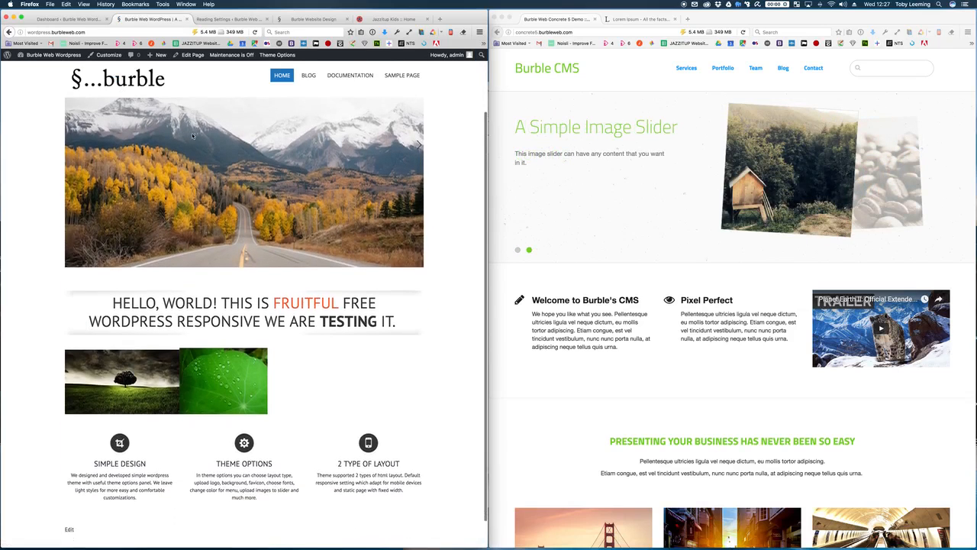
pyautogui.scroll(-2, 192, 136)
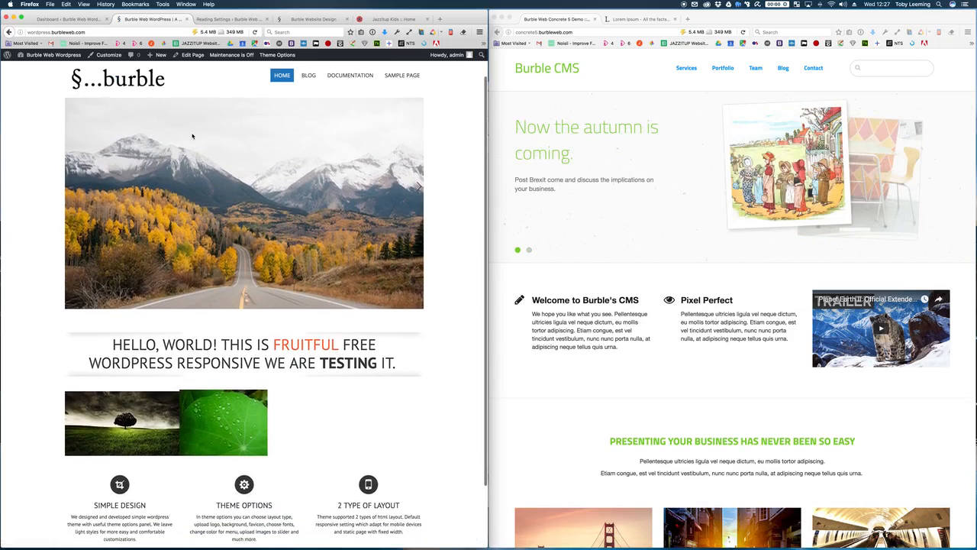
pyautogui.scroll(-2, 193, 136)
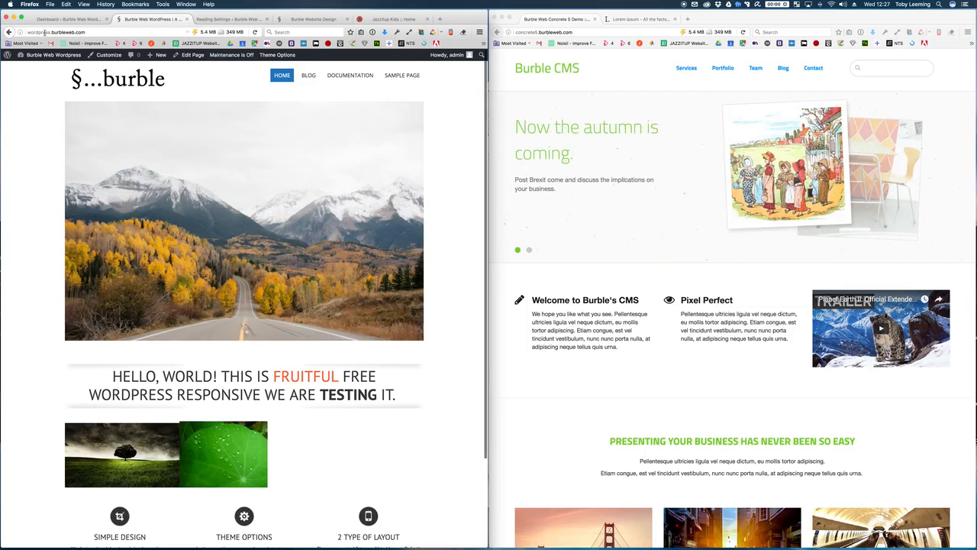
pyautogui.click(48, 56)
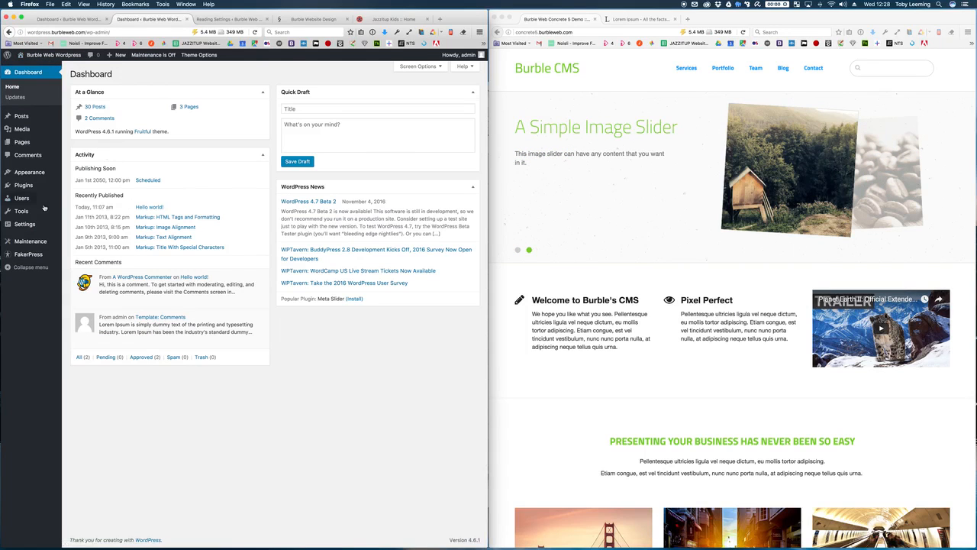
# Step: Review the installed plugins list, then open Appearance > Themes
pyautogui.click(29, 188)
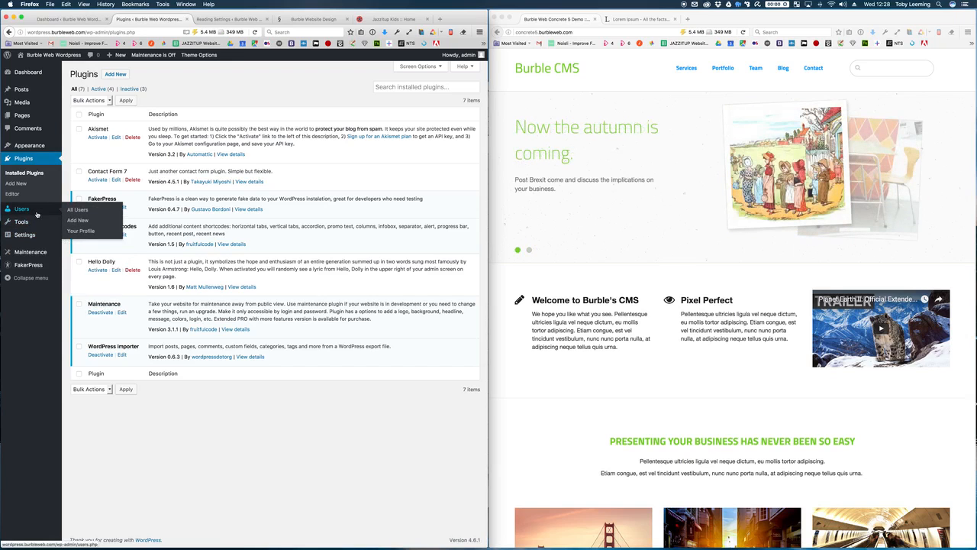
pyautogui.moveTo(37, 148)
pyautogui.click(36, 148)
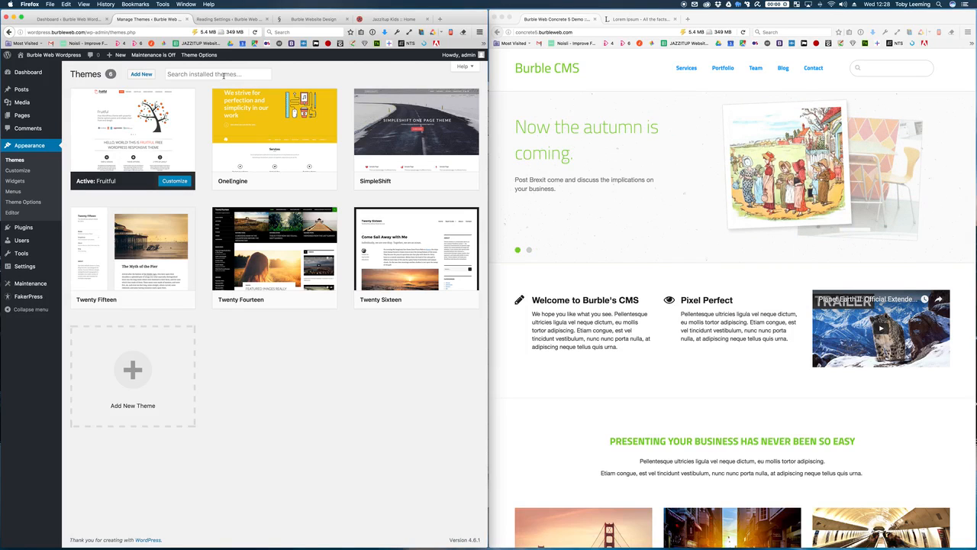
# Step: Activate the OneEngine theme and view the live site with it
pyautogui.moveTo(258, 126)
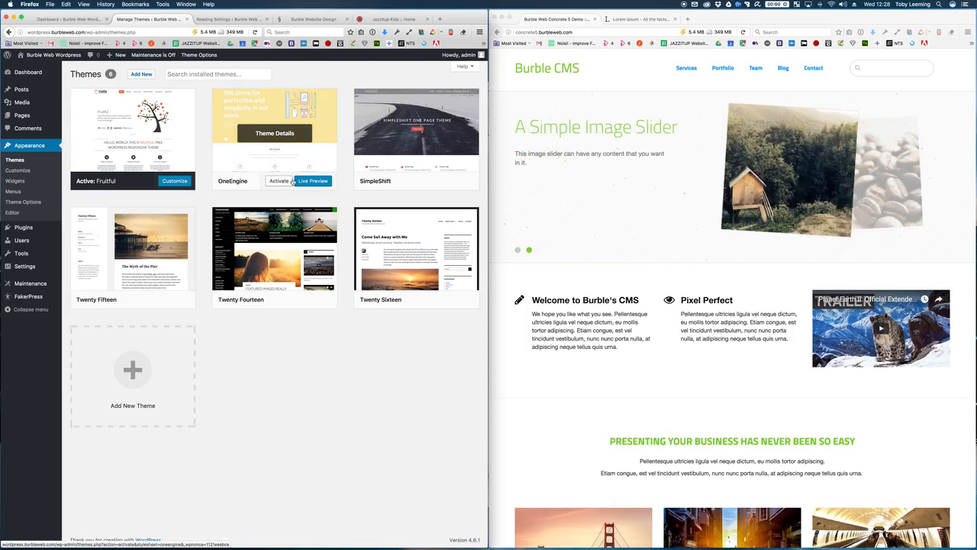
pyautogui.click(279, 182)
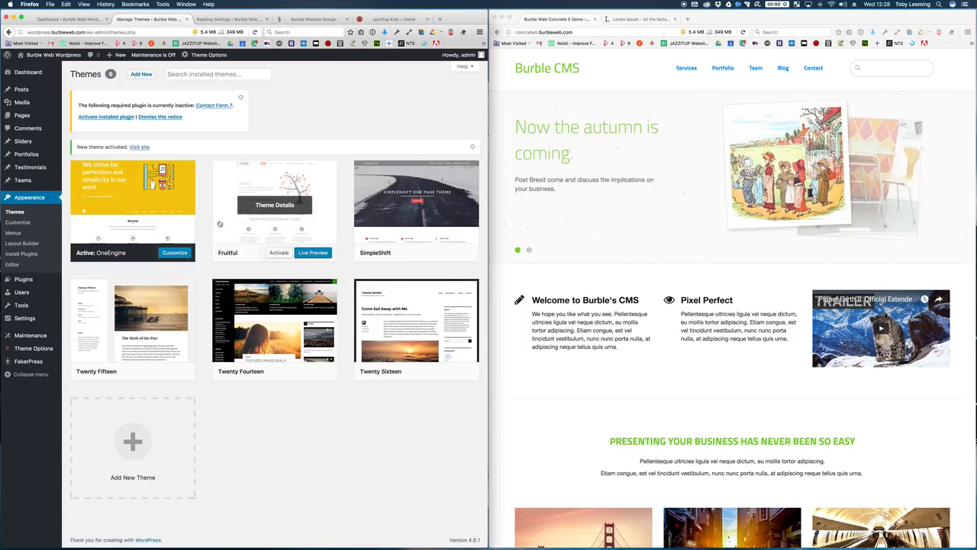
pyautogui.moveTo(65, 57)
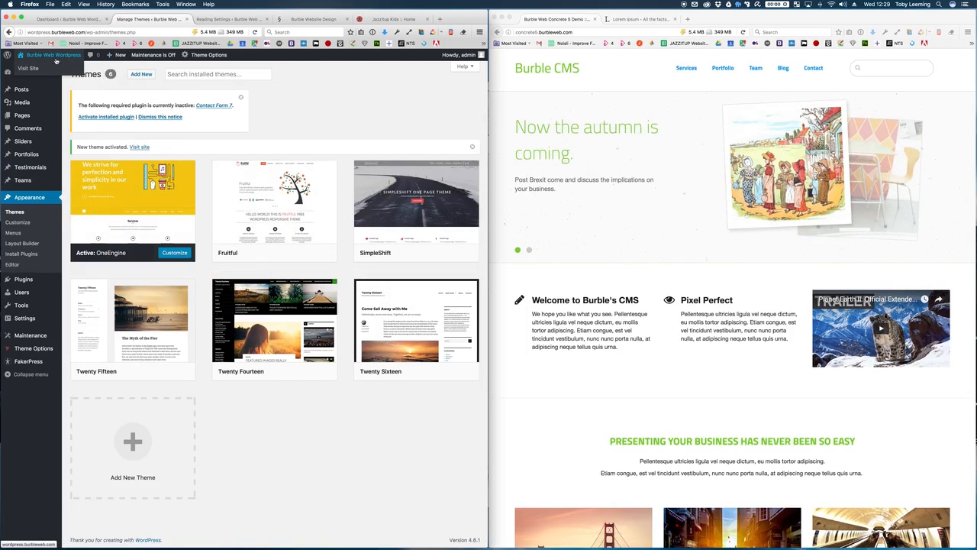
pyautogui.click(37, 69)
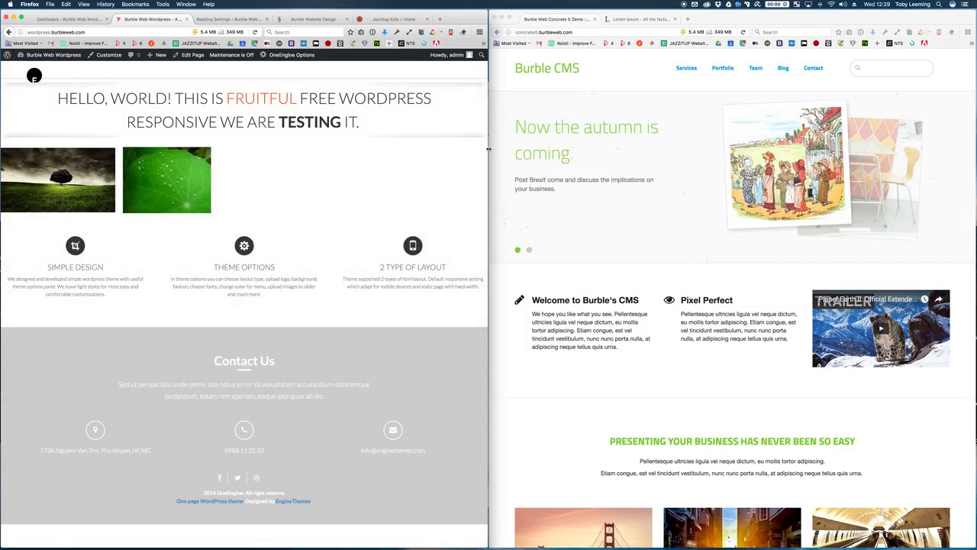
pyautogui.moveTo(489, 147); pyautogui.dragTo(512, 150)
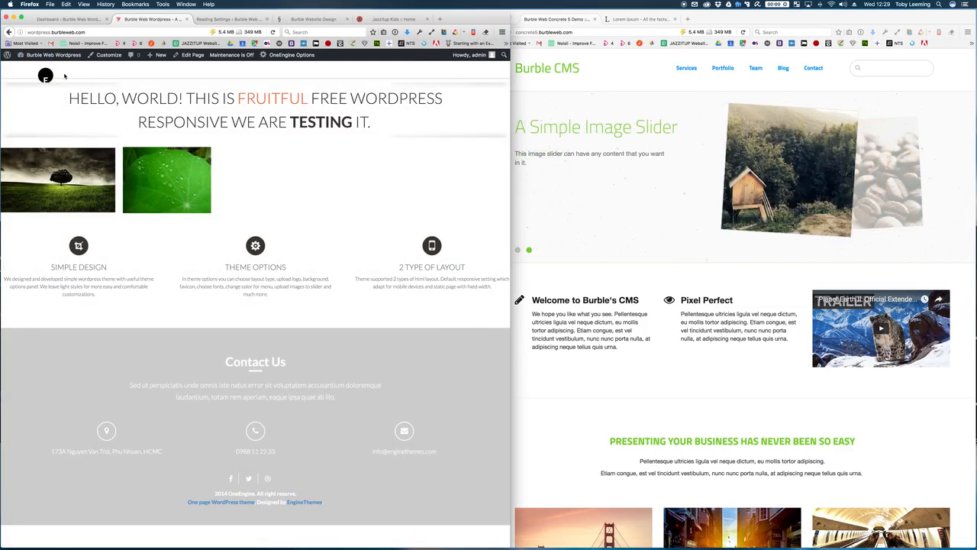
# Step: Return to the themes list and reactivate Fruitful
pyautogui.click(8, 32)
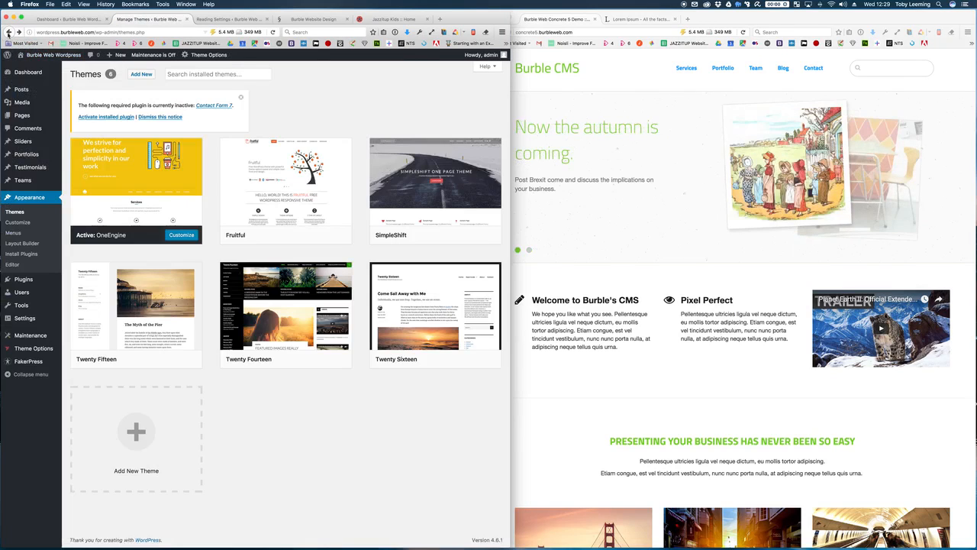
pyautogui.moveTo(170, 178)
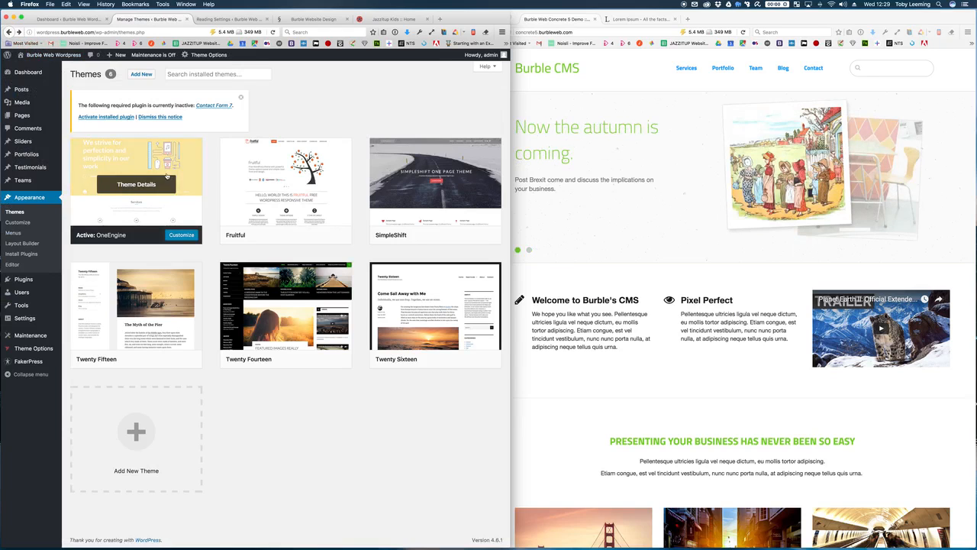
pyautogui.moveTo(125, 163)
pyautogui.click(295, 235)
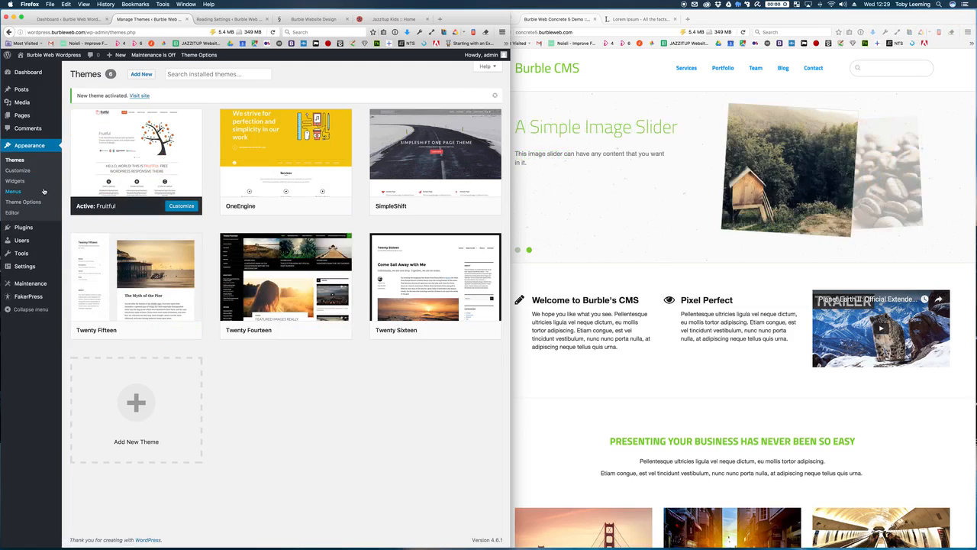
# Step: Browse Fruitful's Header, Background, Logo, Colors, Fonts, Slider and Social Links options, ending on Logo
pyautogui.click(28, 203)
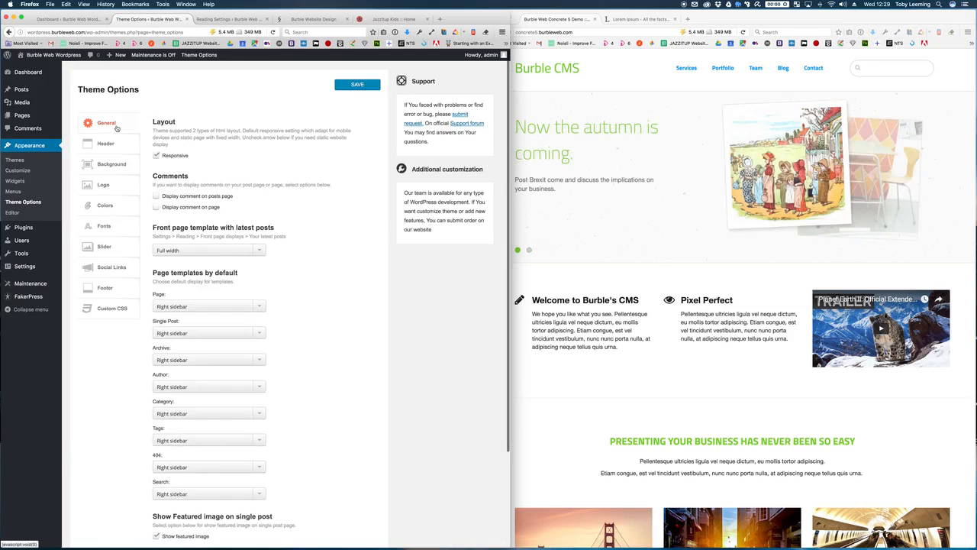
pyautogui.click(120, 148)
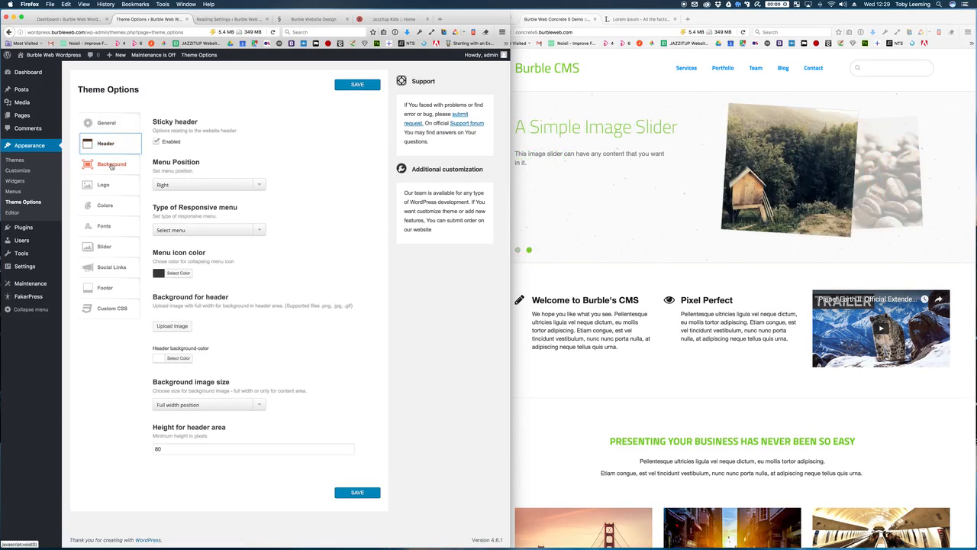
pyautogui.click(111, 165)
pyautogui.click(114, 185)
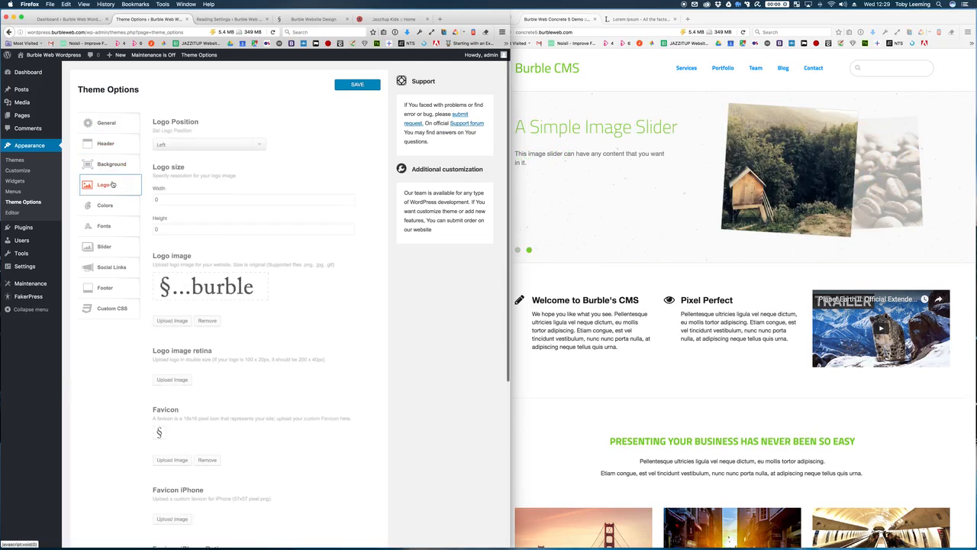
pyautogui.click(116, 204)
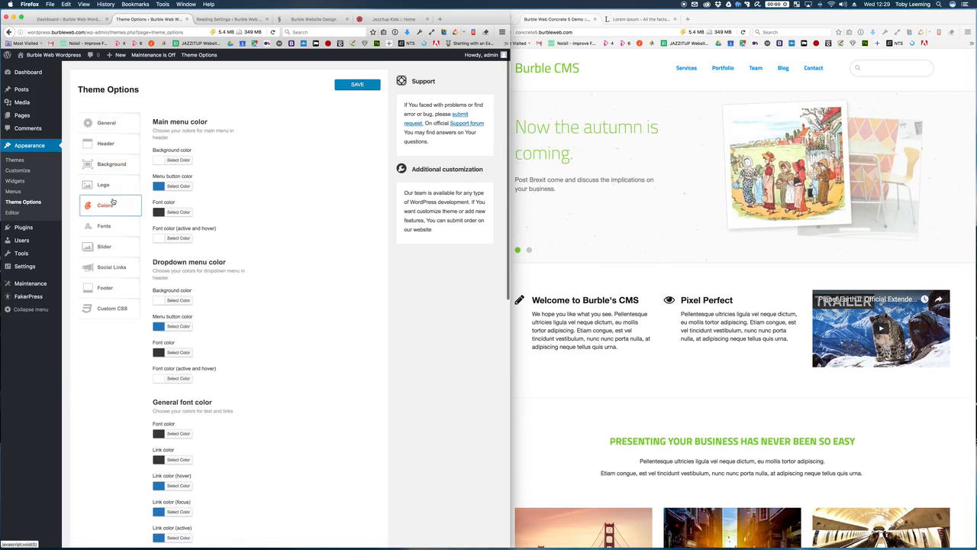
pyautogui.click(108, 227)
pyautogui.click(108, 248)
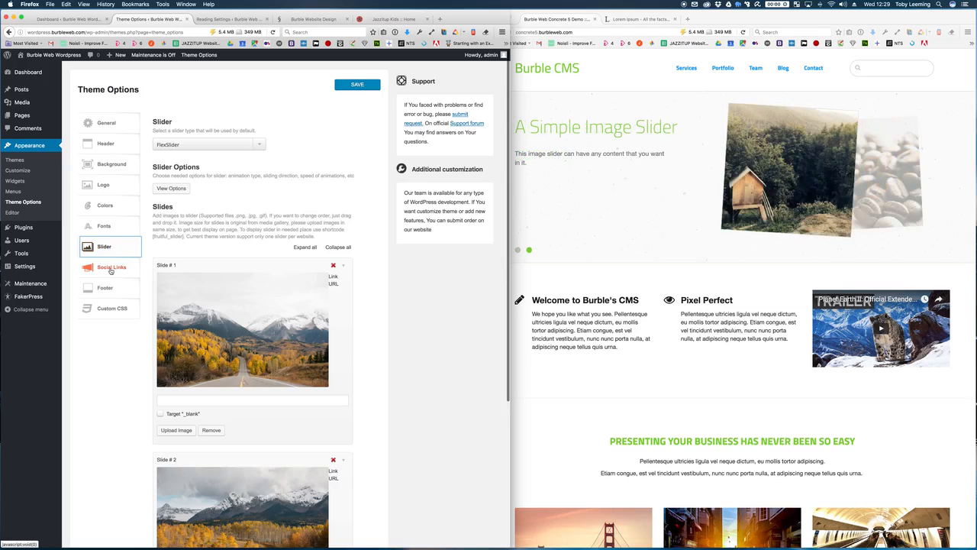
pyautogui.click(111, 269)
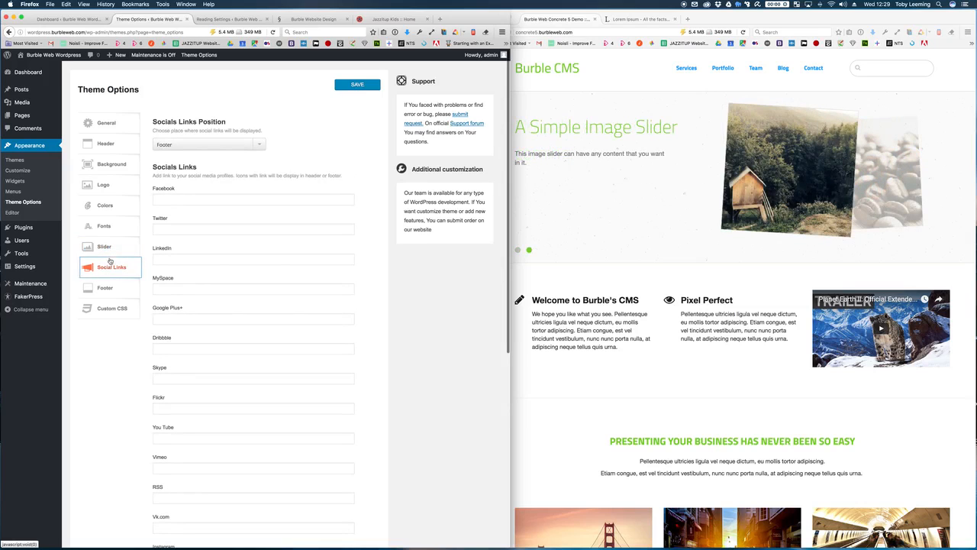
pyautogui.click(106, 191)
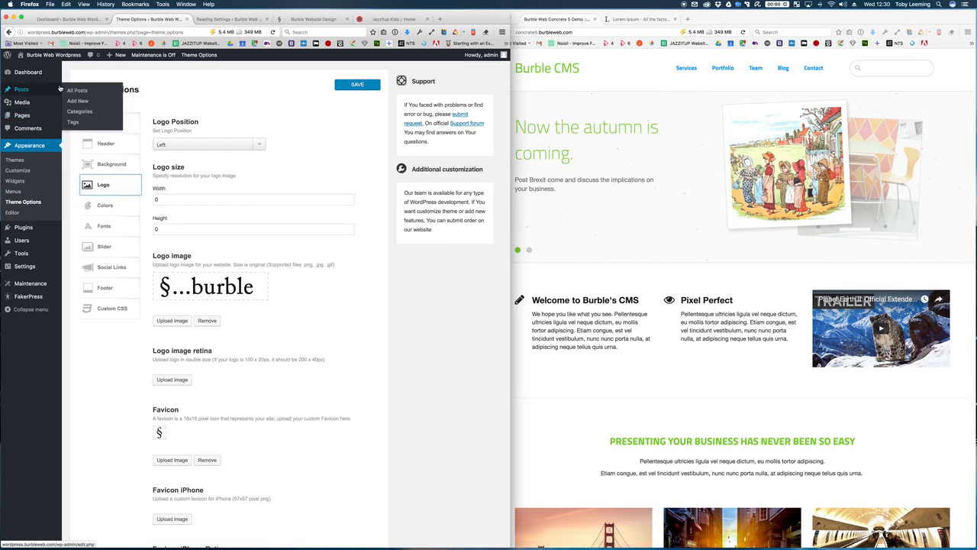
# Step: Start a new post titled 'This is my blog post' and paste a Lorem Ipsum paragraph into its body
pyautogui.click(26, 89)
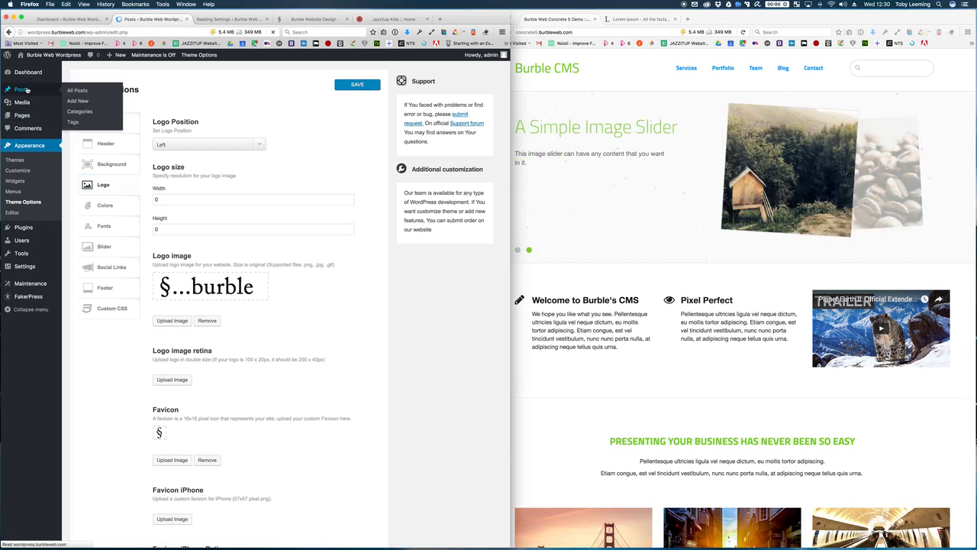
pyautogui.click(16, 113)
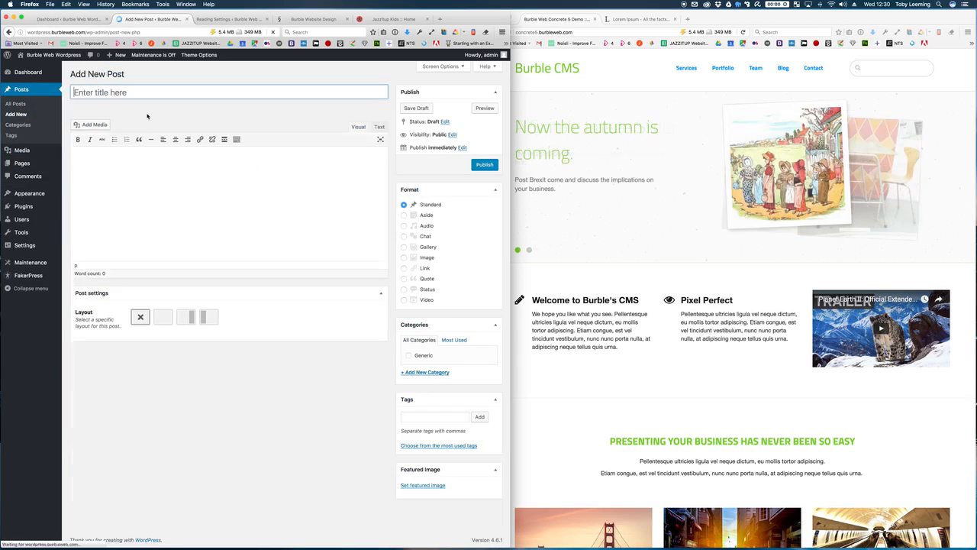
pyautogui.write('This ')
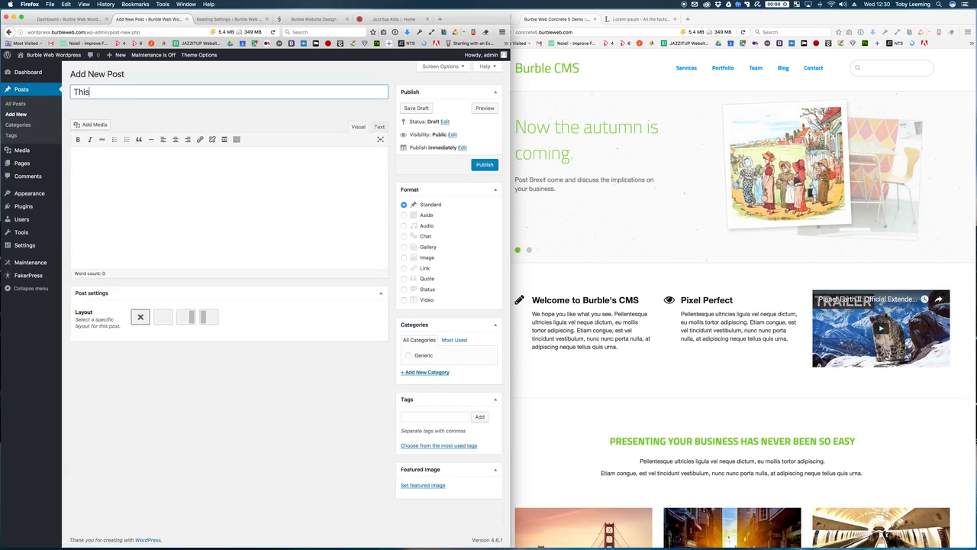
pyautogui.write('is my blog post')
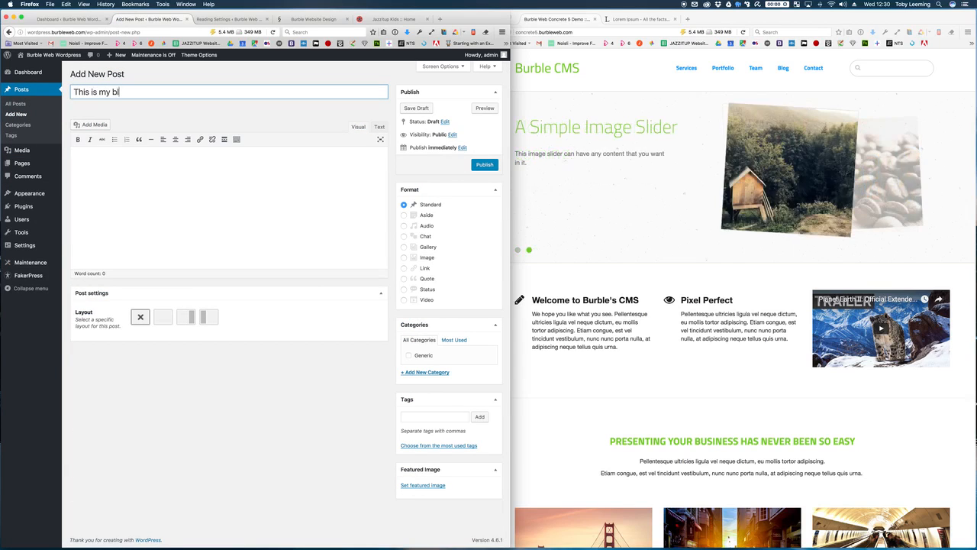
pyautogui.press('Tab')
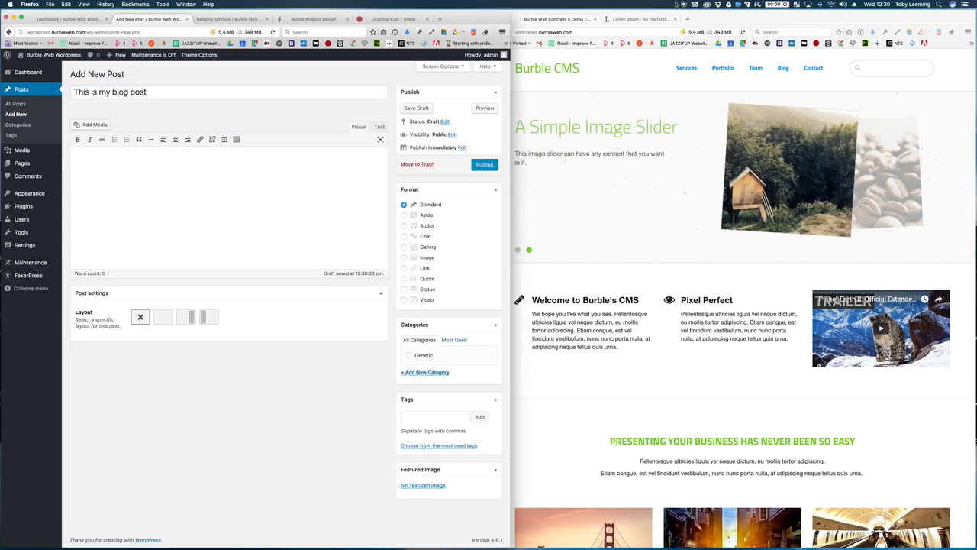
pyautogui.click(633, 18)
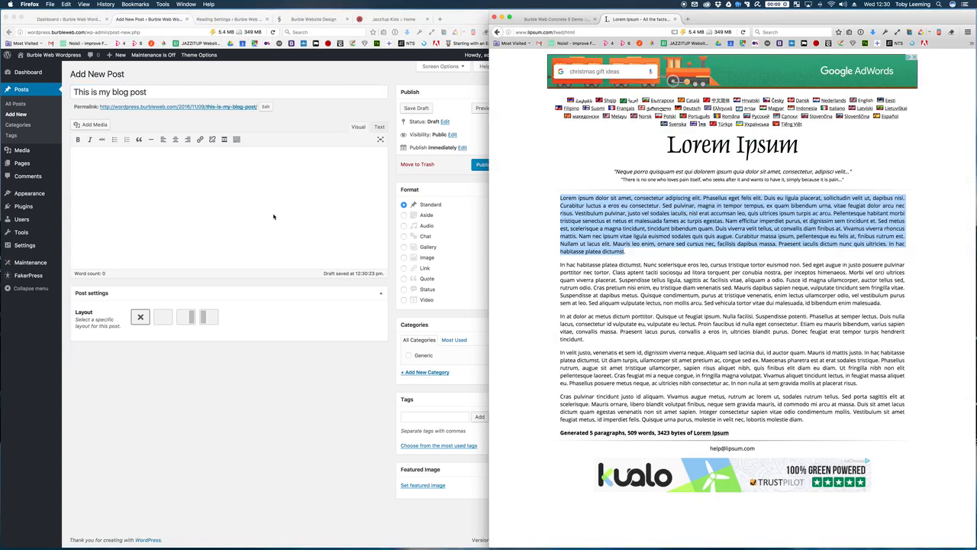
pyautogui.click(221, 211)
pyautogui.write('Lorem ipsum dolor sit amet, consectetur adipiscing elit. Phasellus eget felis elit. Duis eu ligula placerat, sollicitudin velit ut, dapibus nisi. Curabitur luctus a eros eu consectetur. Sed pulvinar, magna in tempor tempus, ex quam bibendum urna, vitae feugiat dolor arcu nec risus. Vestibulum pulvinar, justo vel sodales iaculis, nisl erat accumsan leo, quis ultrices ipsum turpis ac arcu. Pellentesque habitant morbi tristique senectus et netus et malesuada fames ac turpis egestas. Nam efficitur imperdiet purus, et dignissim sem tincidunt et. Sed metus est, scelerisque a magna tincidunt, tincidunt bibendum quam. Duis viverra velit tellus, ut convallis diam finibus at. Vivamus viverra rhoncus mattis. Nam nec ipsum vitae ligula euismod sodales quis quis augue. Curabitur massa ipsum, pellentesque eu felis at, finibus rutrum est. Nullam ut lacus elit. Mauris leo enim, ornare sed cursus nec, facilisis dapibus massa. Praesent iaculis dictum nunc quis ultricies. In hac habitasse platea dictumst.')
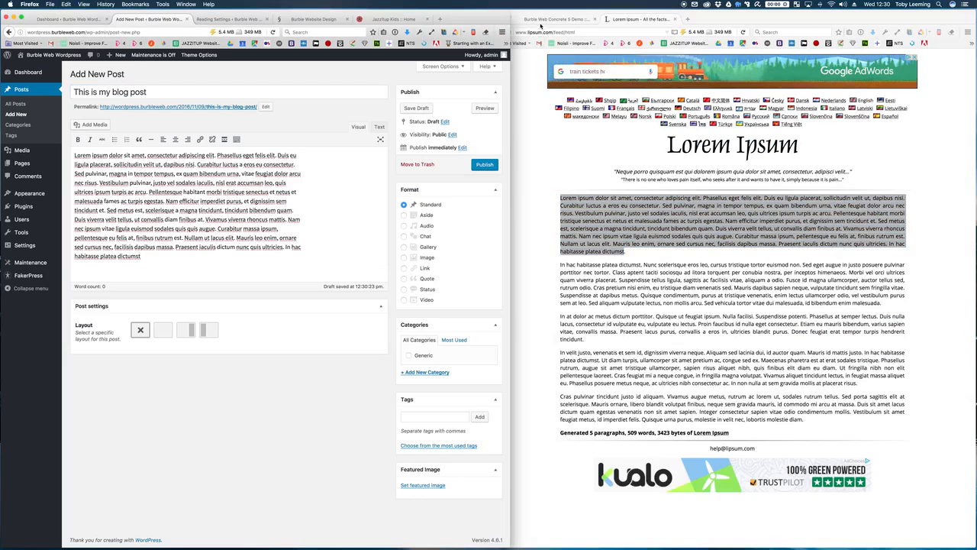
# Step: File the post under the Generic category and publish it
pyautogui.click(548, 19)
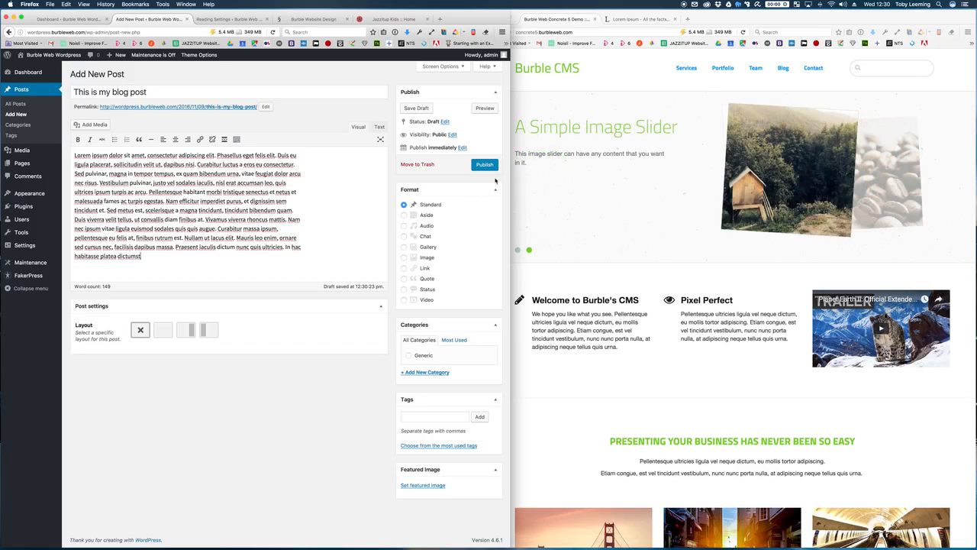
pyautogui.click(409, 355)
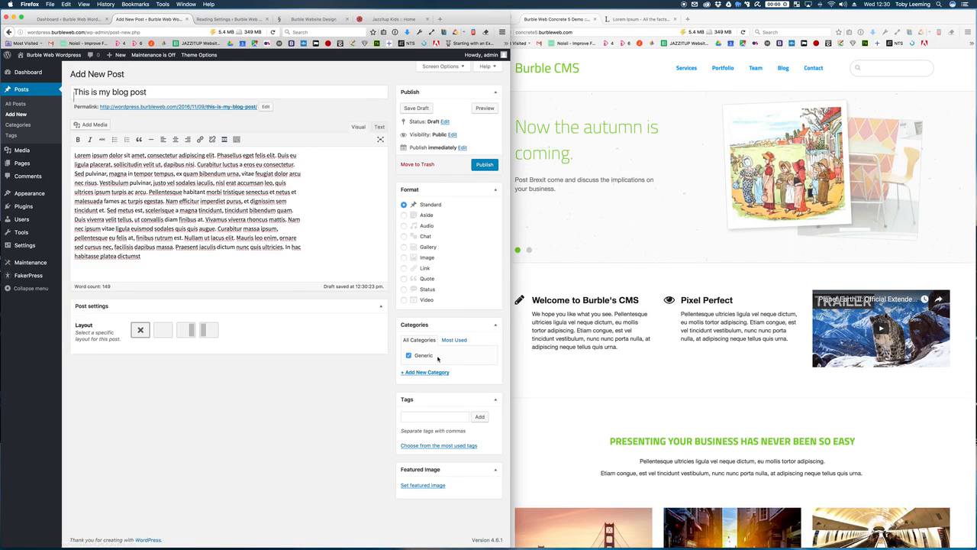
pyautogui.click(496, 165)
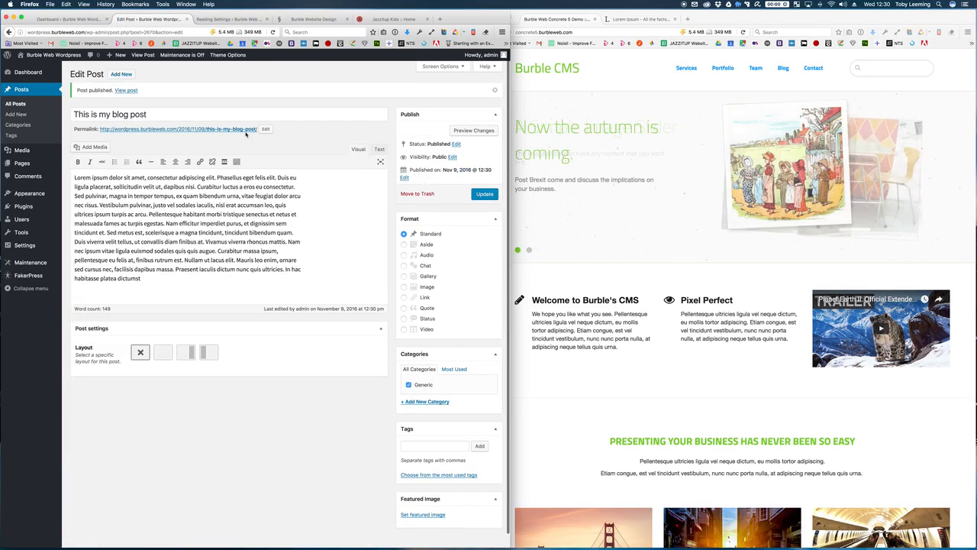
# Step: View 'This is my blog post' on the live site, then begin a blank new post
pyautogui.click(126, 91)
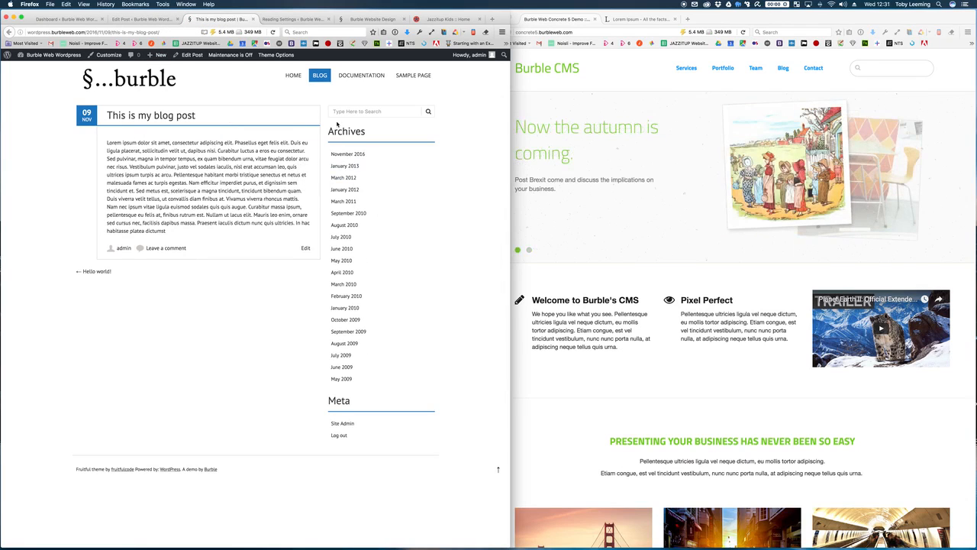
pyautogui.click(155, 25)
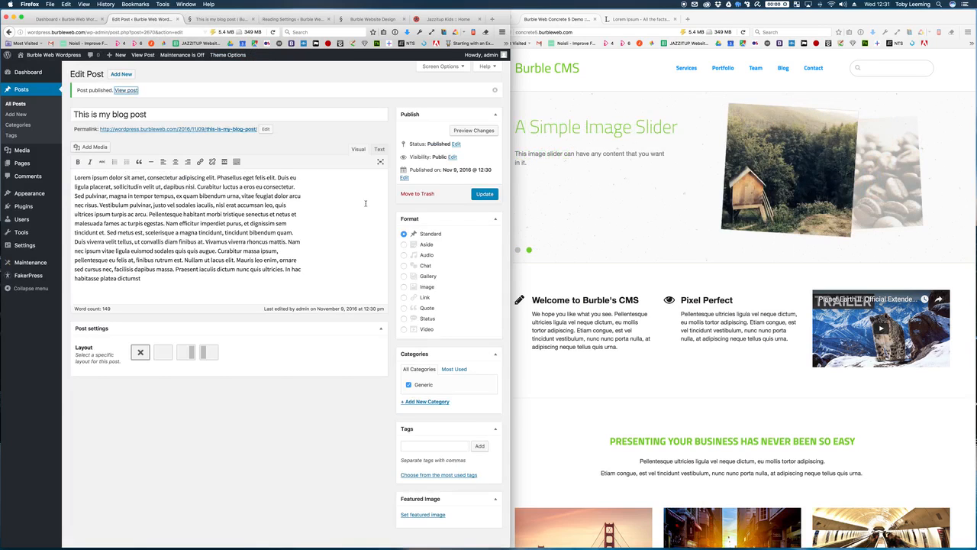
pyautogui.click(111, 77)
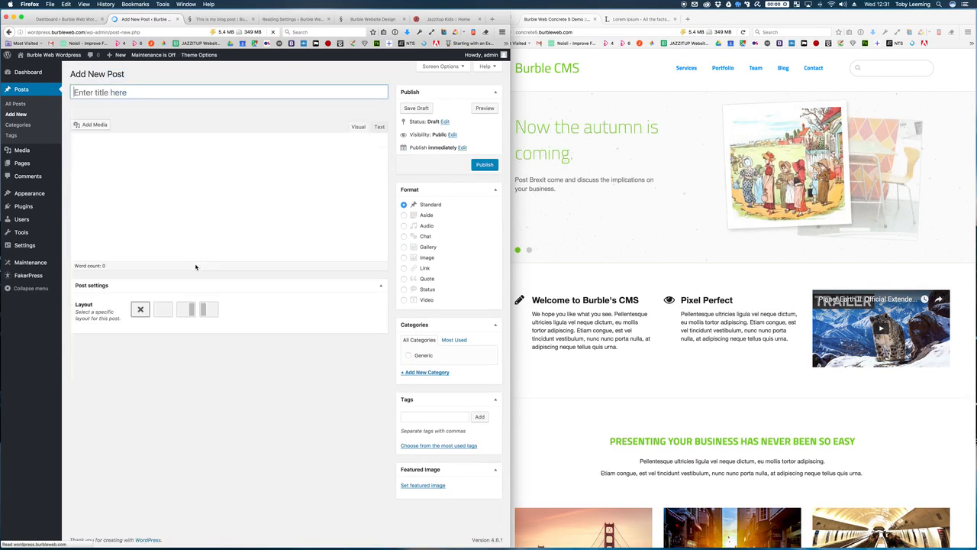
# Step: Set the post format to Image and insert the autumn mountain photo into the body
pyautogui.click(404, 257)
pyautogui.click(189, 219)
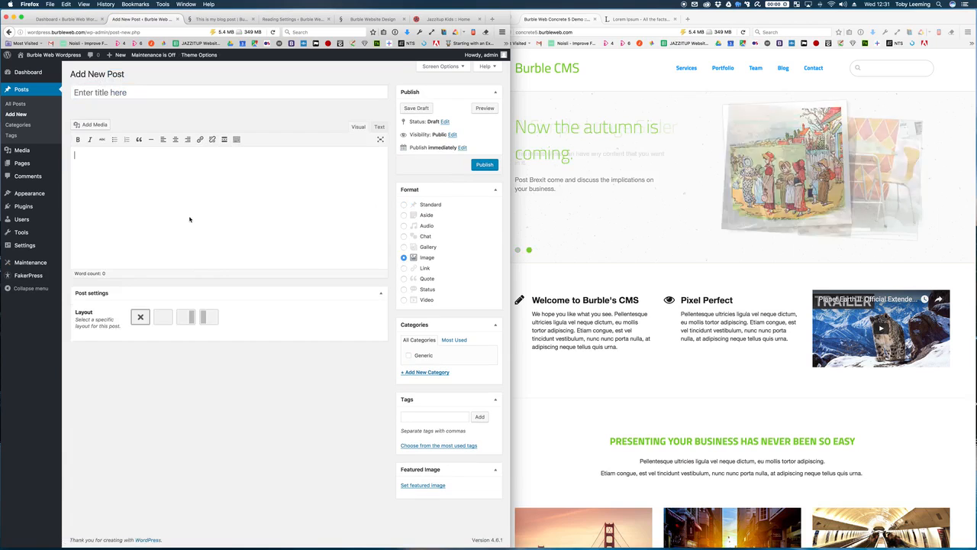
pyautogui.click(95, 126)
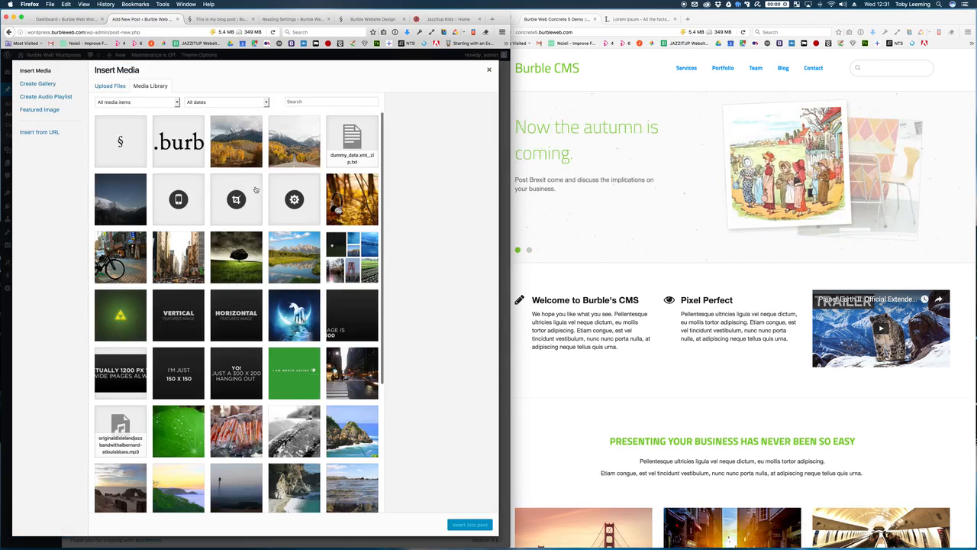
pyautogui.click(228, 131)
pyautogui.click(464, 525)
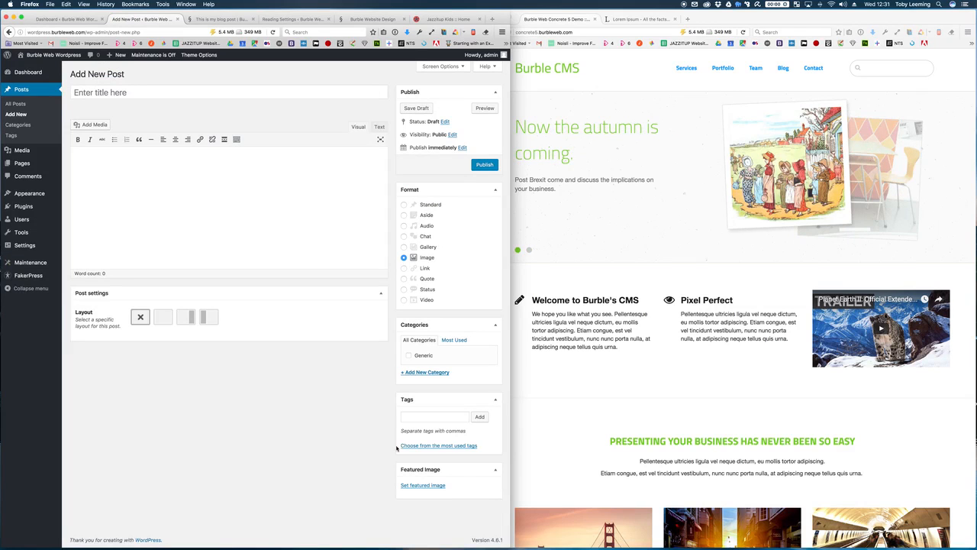
# Step: Make the bicycle photo the post's featured image
pyautogui.click(439, 486)
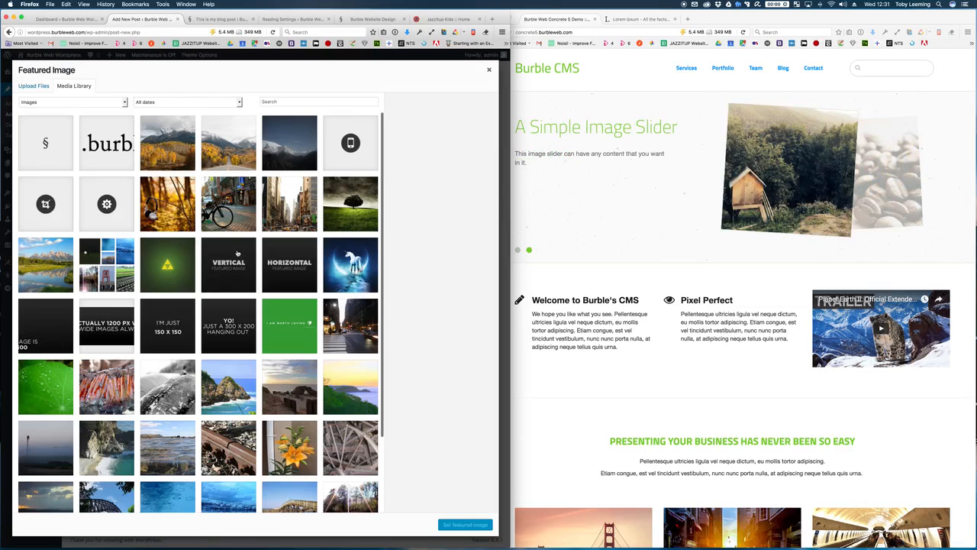
pyautogui.click(234, 223)
pyautogui.click(464, 525)
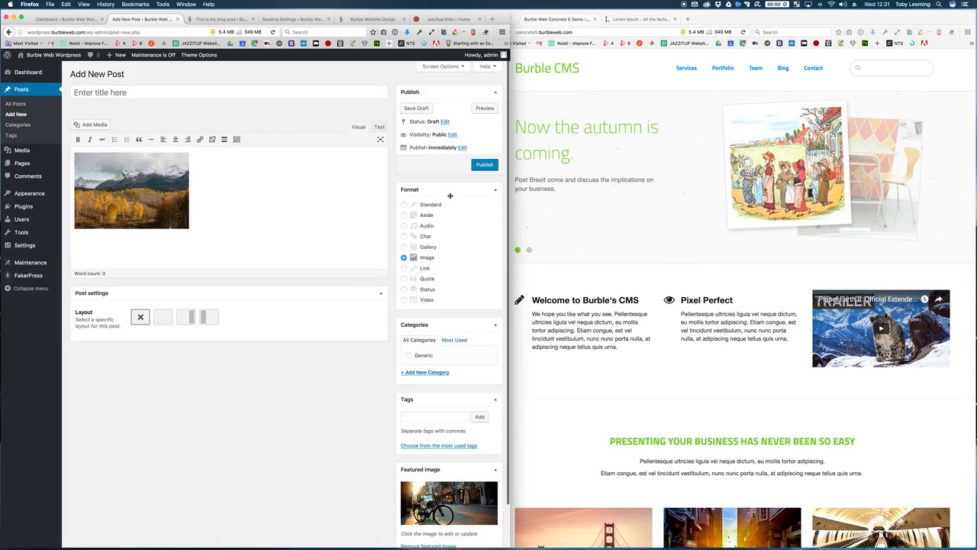
# Step: File the post under Generic, publish it, and view it on the live site
pyautogui.click(425, 355)
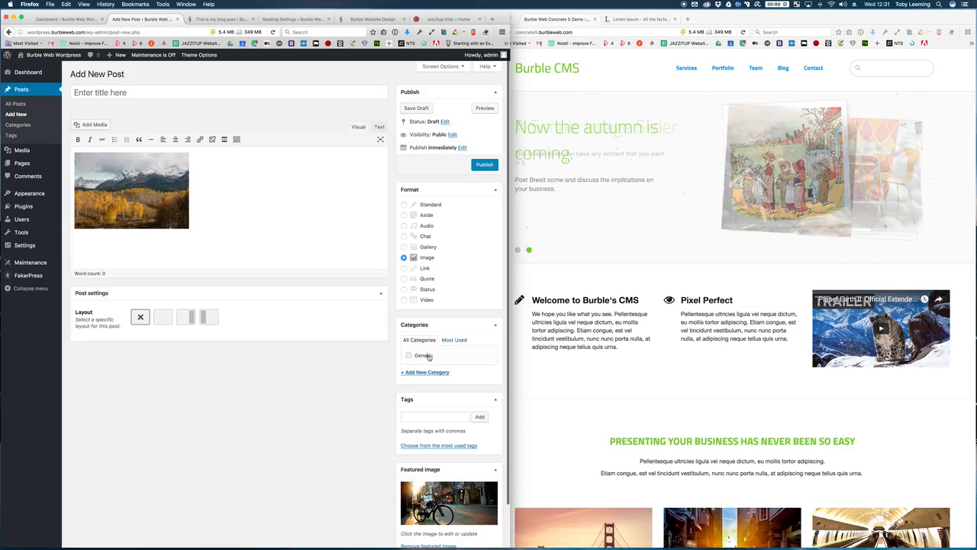
pyautogui.click(482, 165)
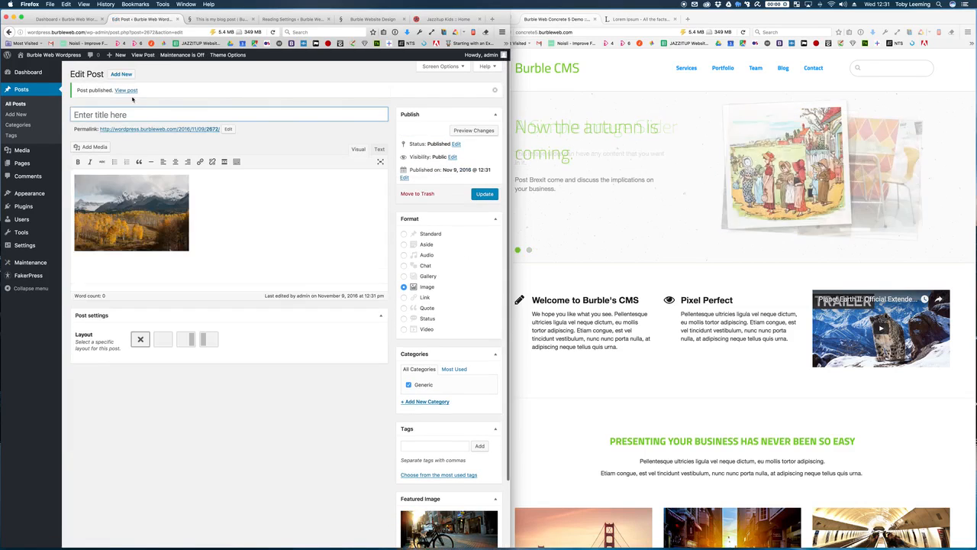
pyautogui.keyDown('super'); pyautogui.click(126, 90); pyautogui.keyUp('super')
pyautogui.click(194, 19)
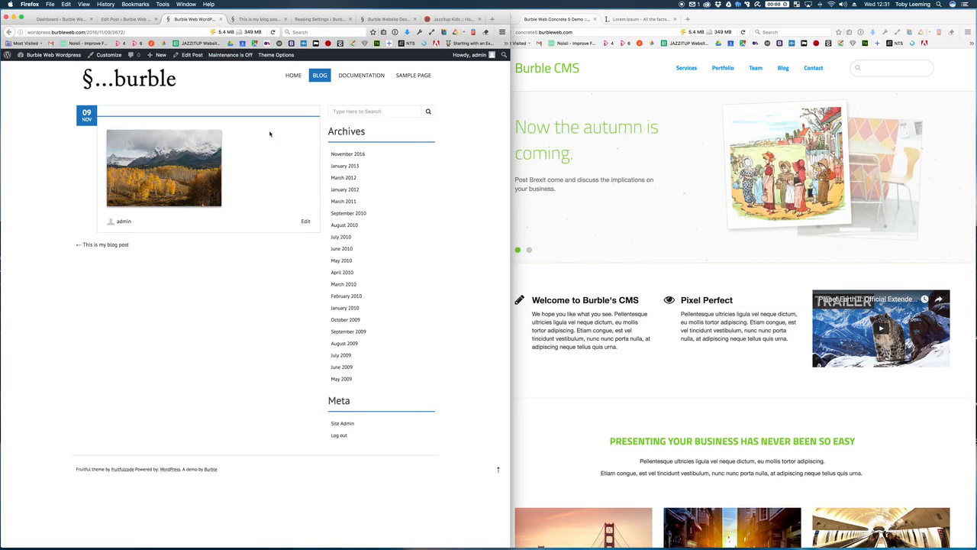
pyautogui.click(116, 19)
# Step: Inspect the photo in the post body, then open and close the Insert from URL media panel
pyautogui.click(167, 220)
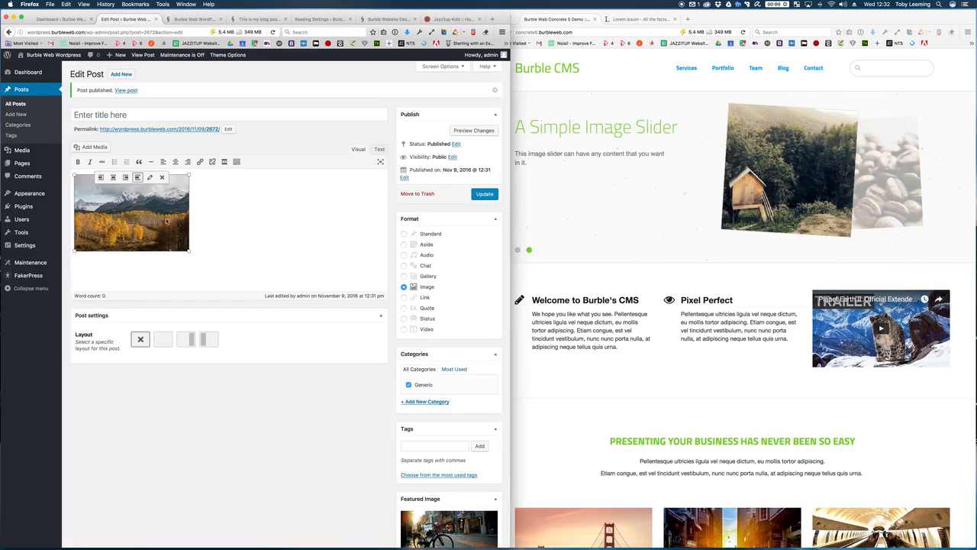
pyautogui.click(218, 220)
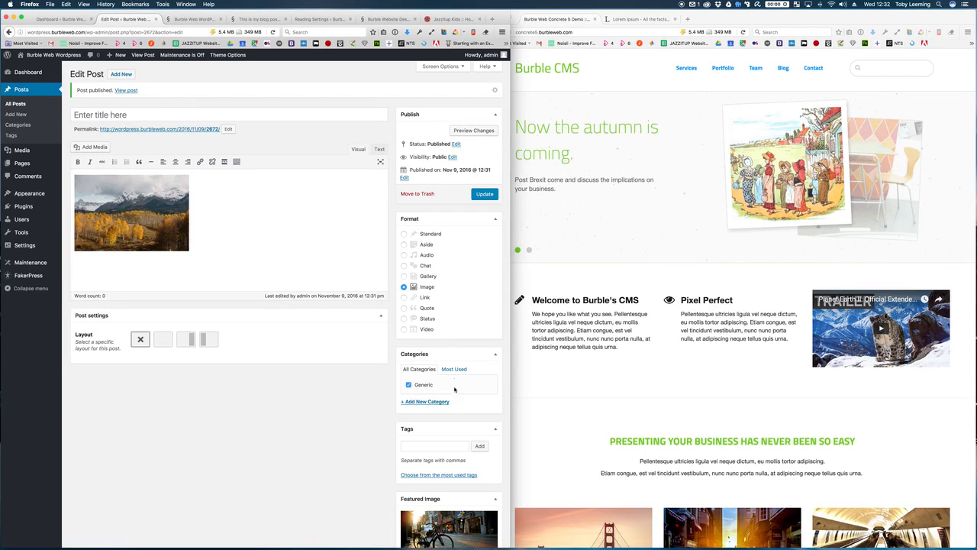
pyautogui.scroll(-1, 449, 396)
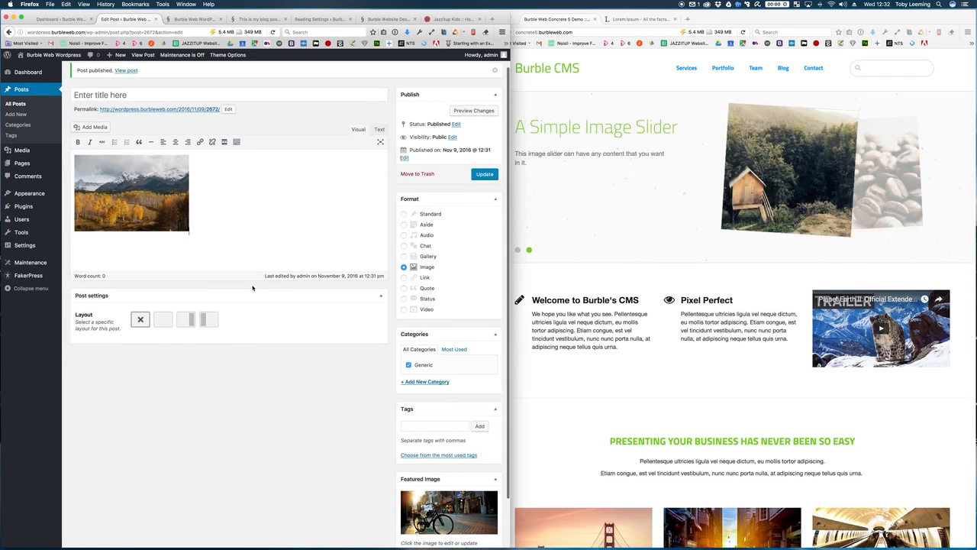
pyautogui.scroll(1, 252, 288)
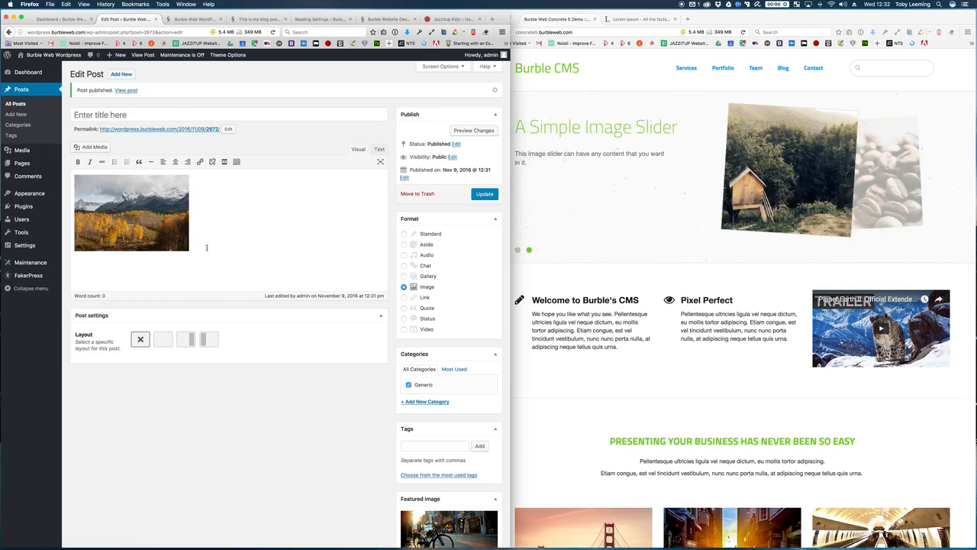
pyautogui.click(171, 242)
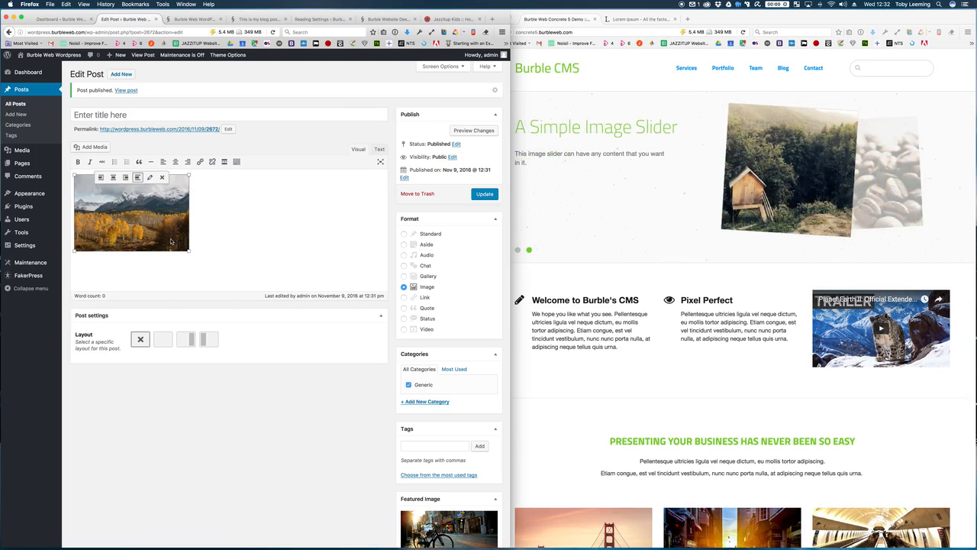
pyautogui.click(92, 148)
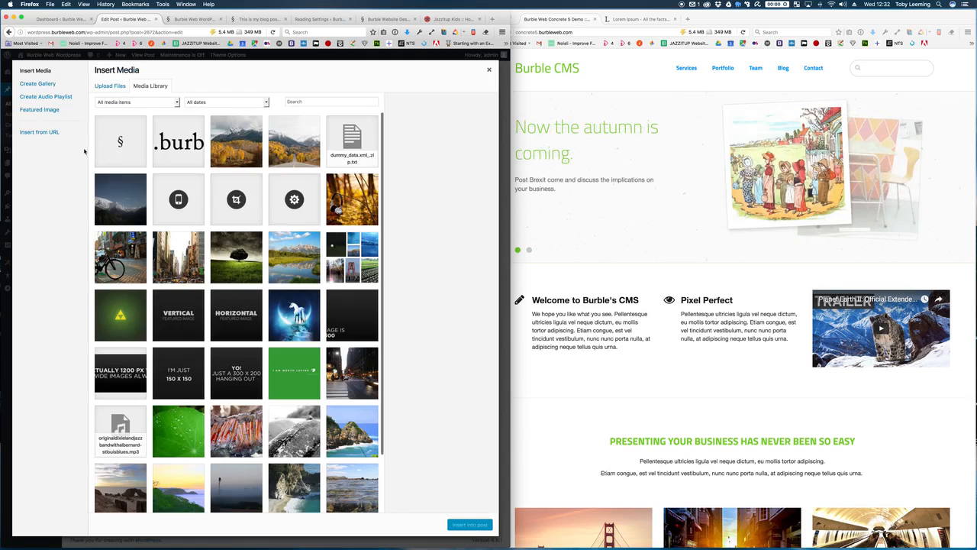
pyautogui.click(63, 136)
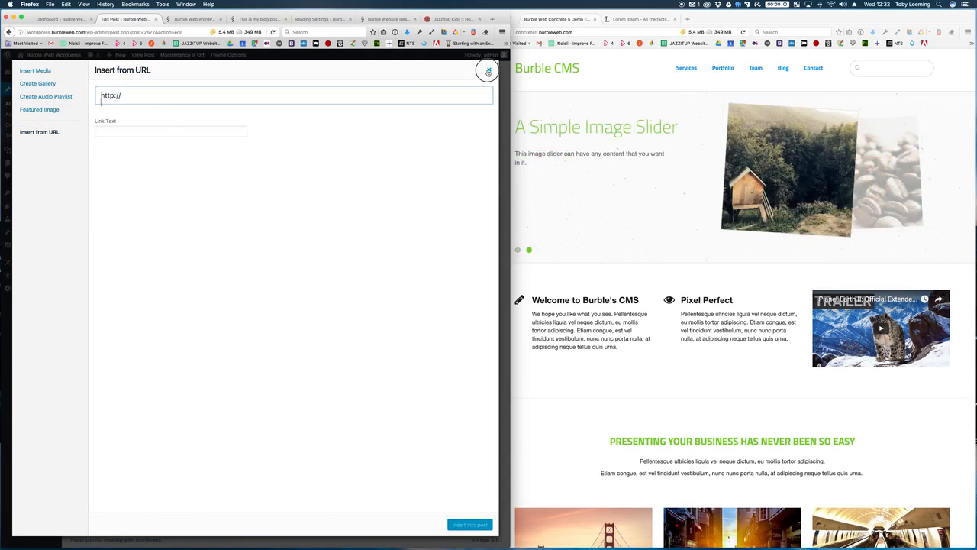
pyautogui.click(488, 71)
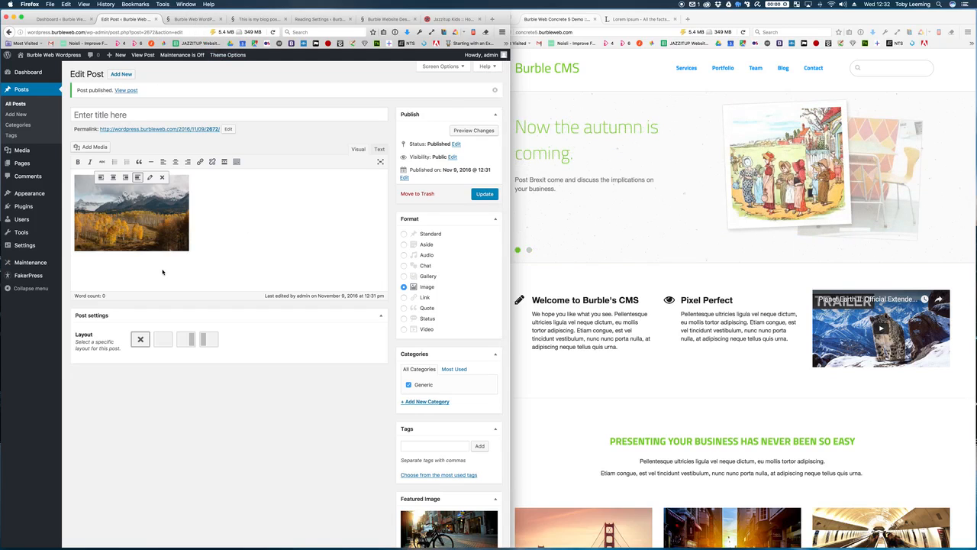
# Step: Check the published image post on the site, then open the Media Library
pyautogui.click(201, 20)
pyautogui.click(134, 20)
pyautogui.click(31, 151)
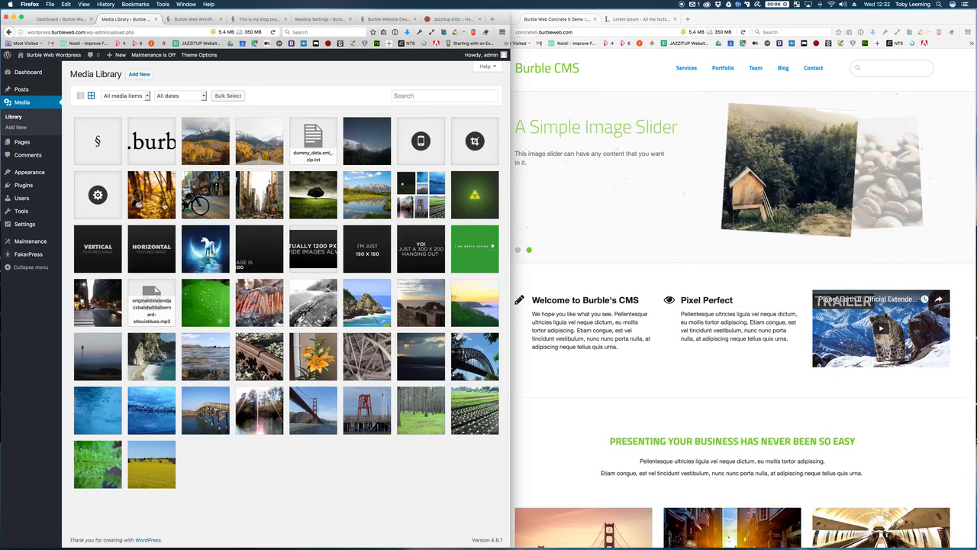
pyautogui.click(184, 20)
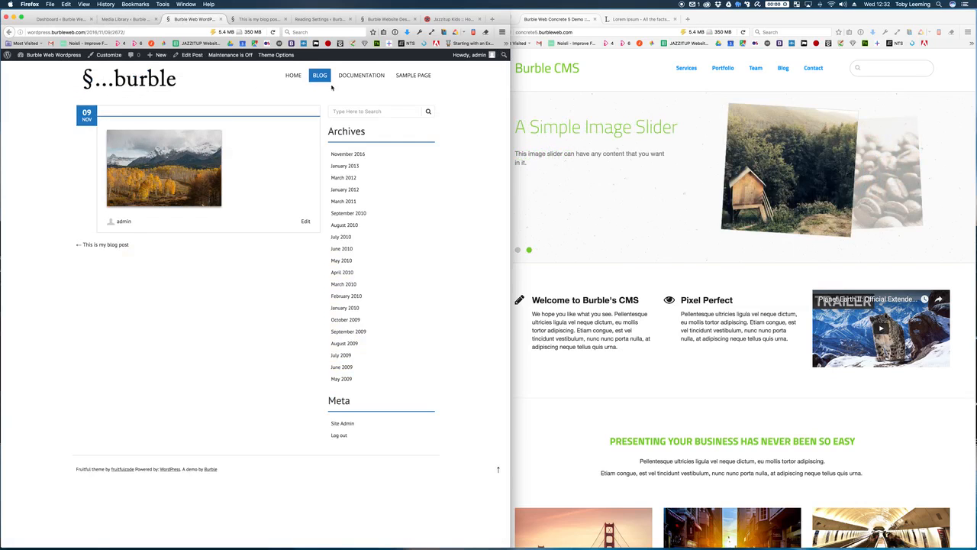
pyautogui.click(299, 74)
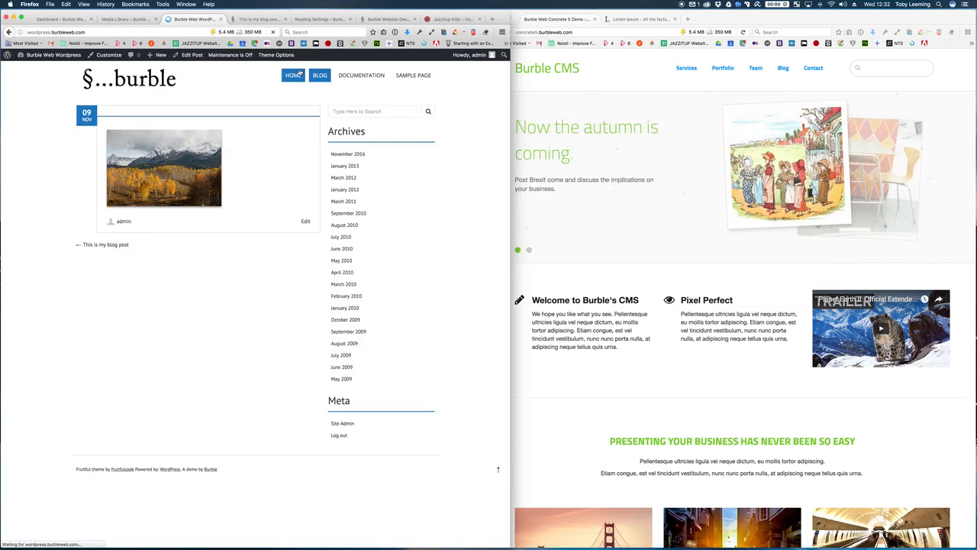
pyautogui.moveTo(362, 78)
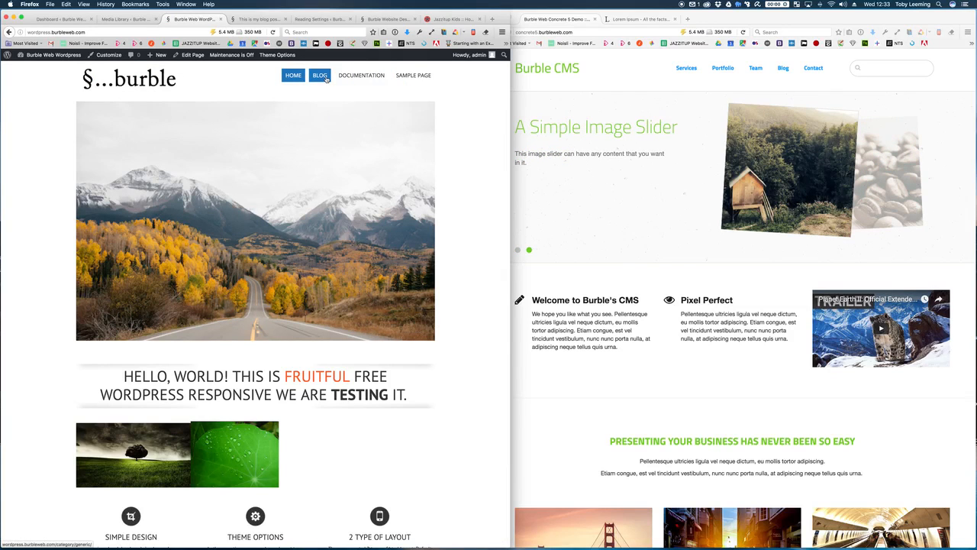
pyautogui.click(428, 78)
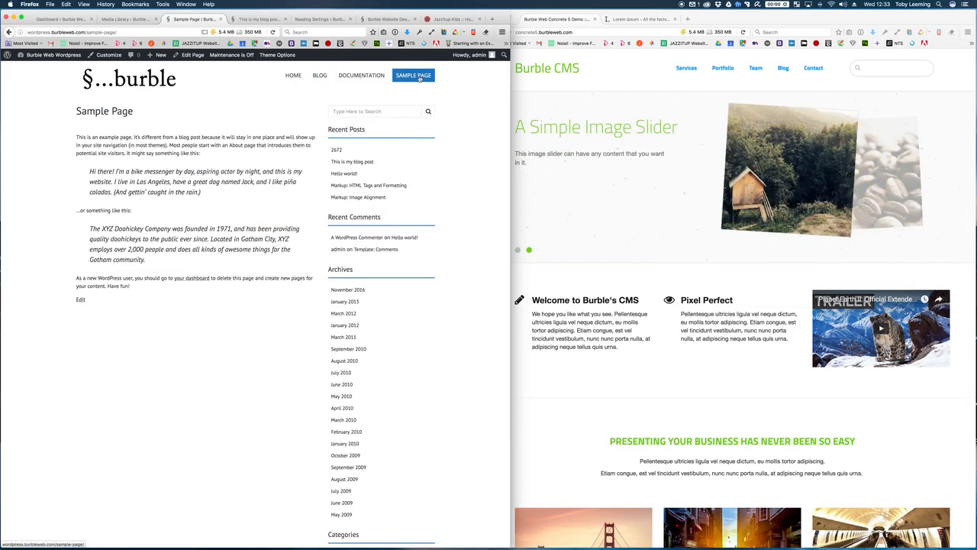
pyautogui.click(124, 20)
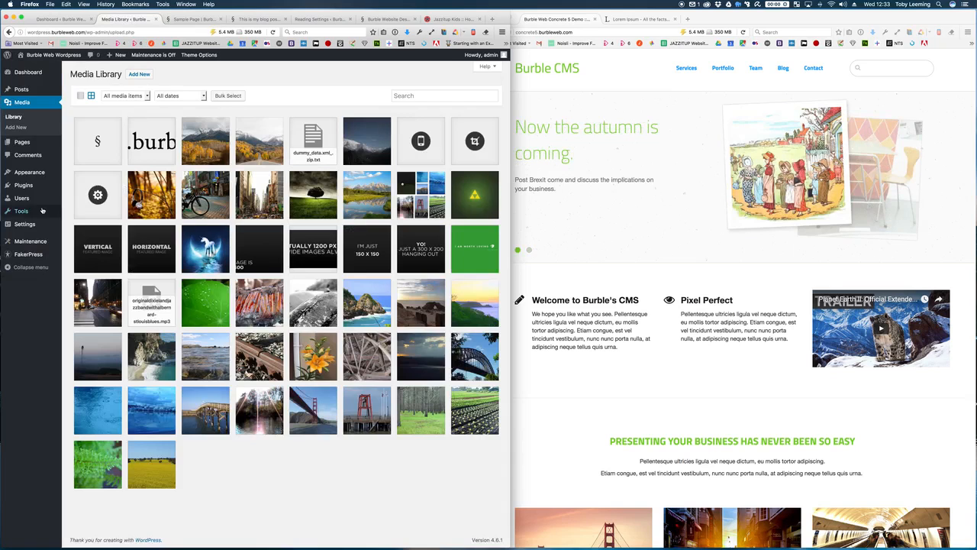
pyautogui.moveTo(31, 178)
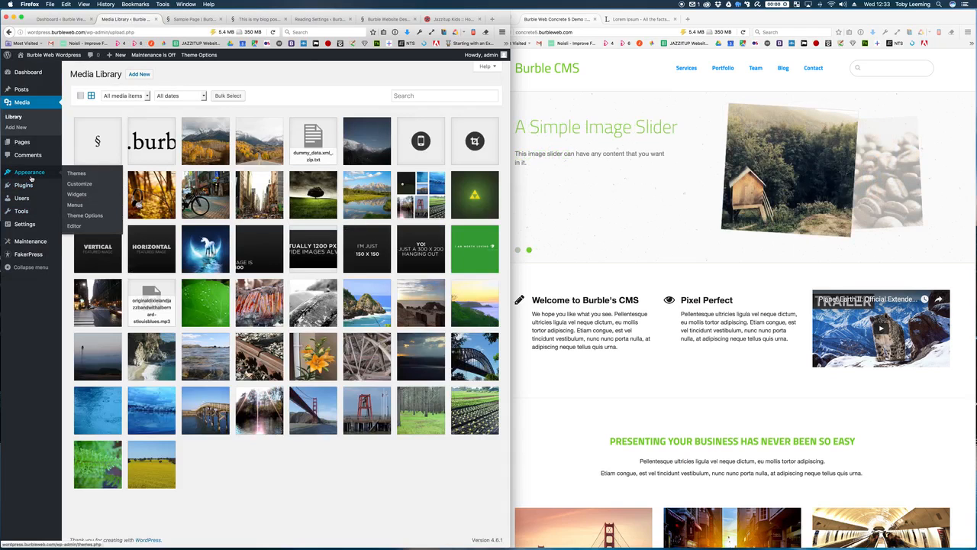
# Step: Drag Sample Page to second place under Home in the menu and save it
pyautogui.click(75, 206)
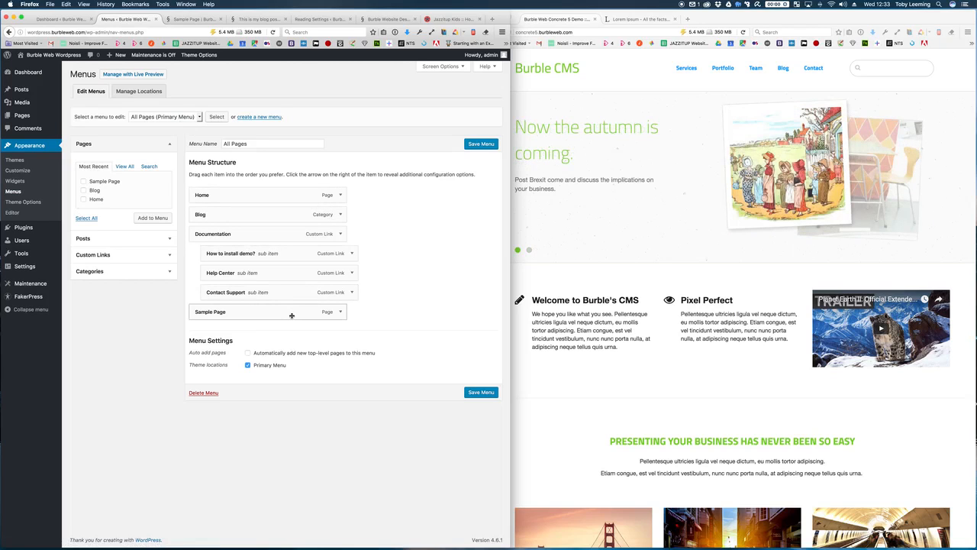
pyautogui.moveTo(292, 316); pyautogui.dragTo(194, 221)
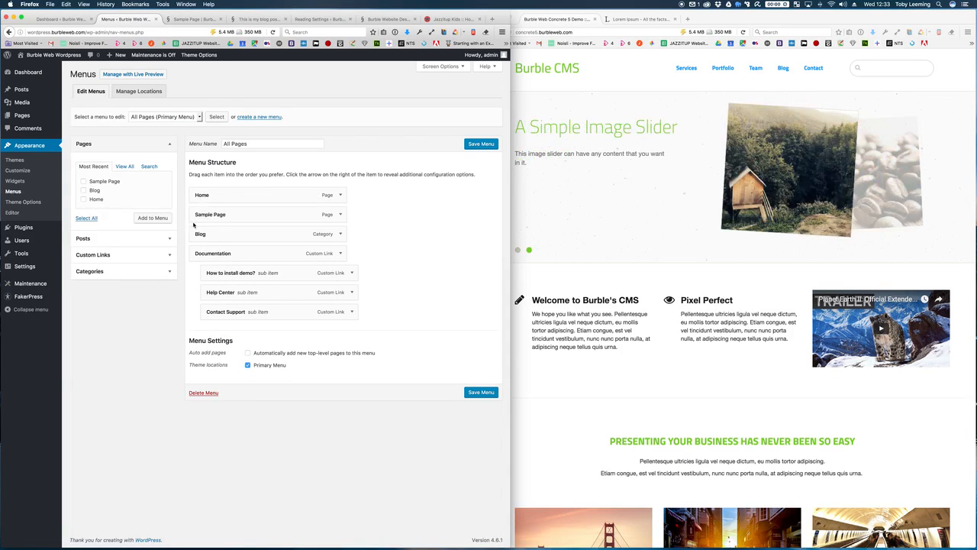
pyautogui.click(471, 395)
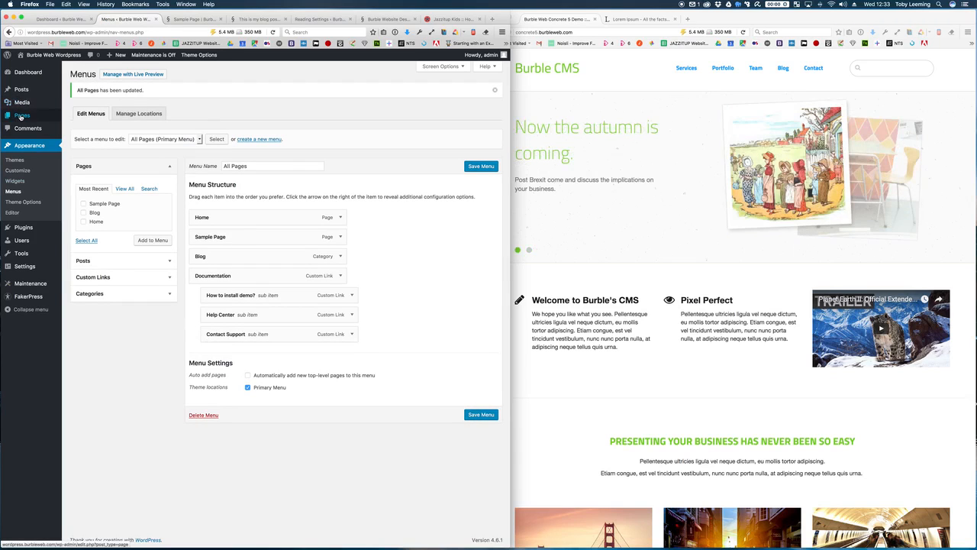
# Step: Check the Home item's settings, save the menu again, and view the live homepage slider
pyautogui.moveTo(21, 116)
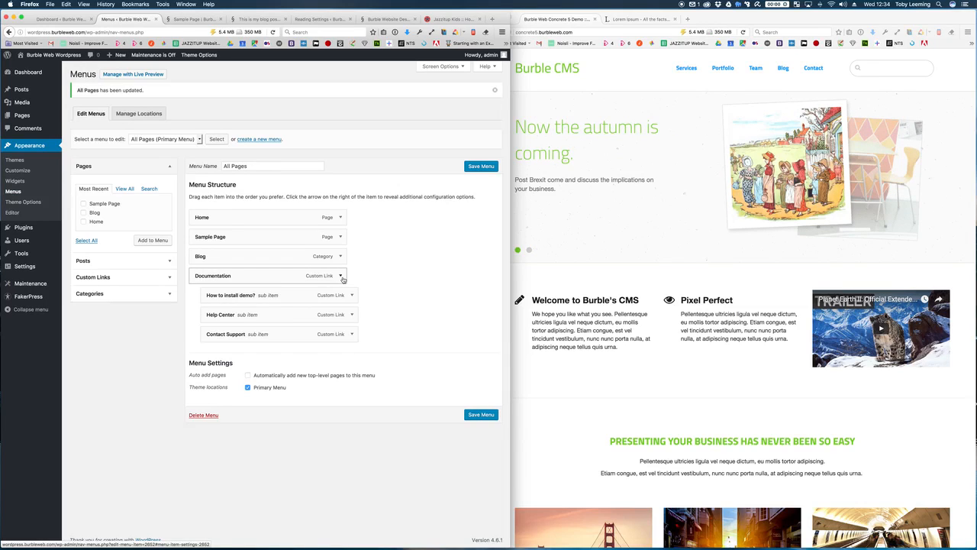
pyautogui.click(341, 219)
pyautogui.click(341, 218)
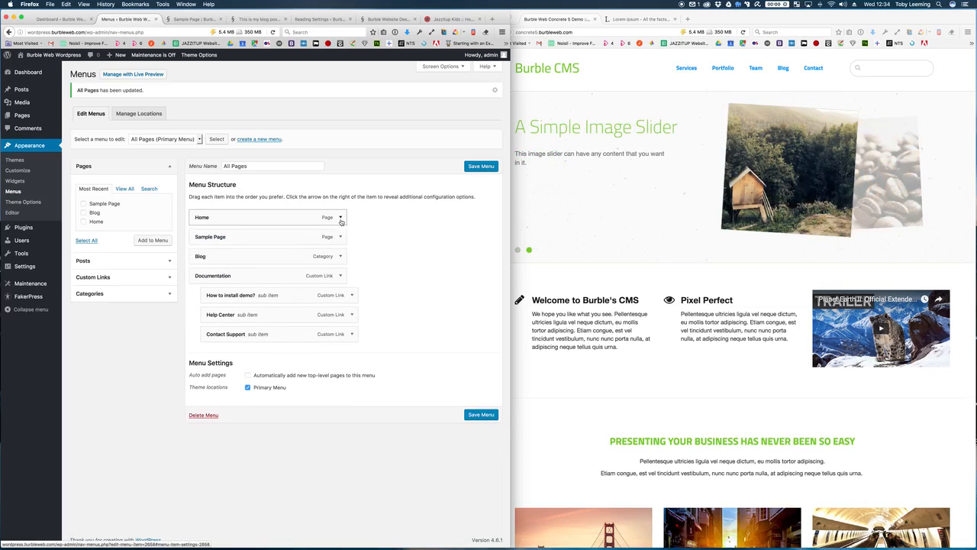
pyautogui.click(477, 417)
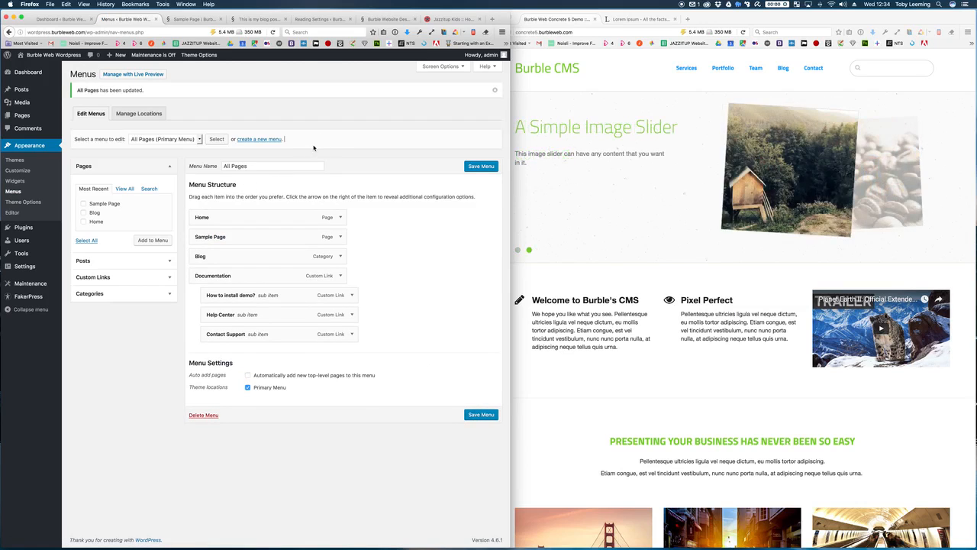
pyautogui.click(34, 58)
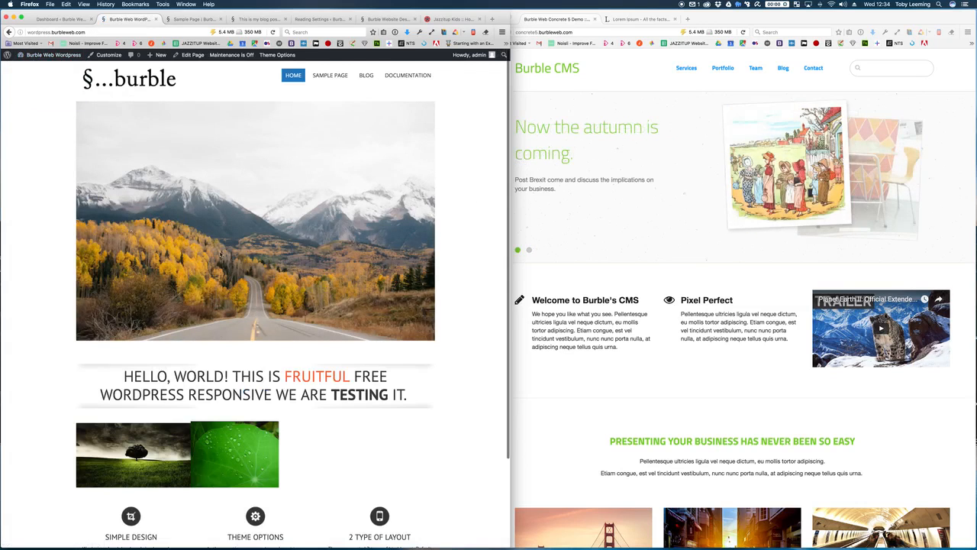
pyautogui.click(429, 220)
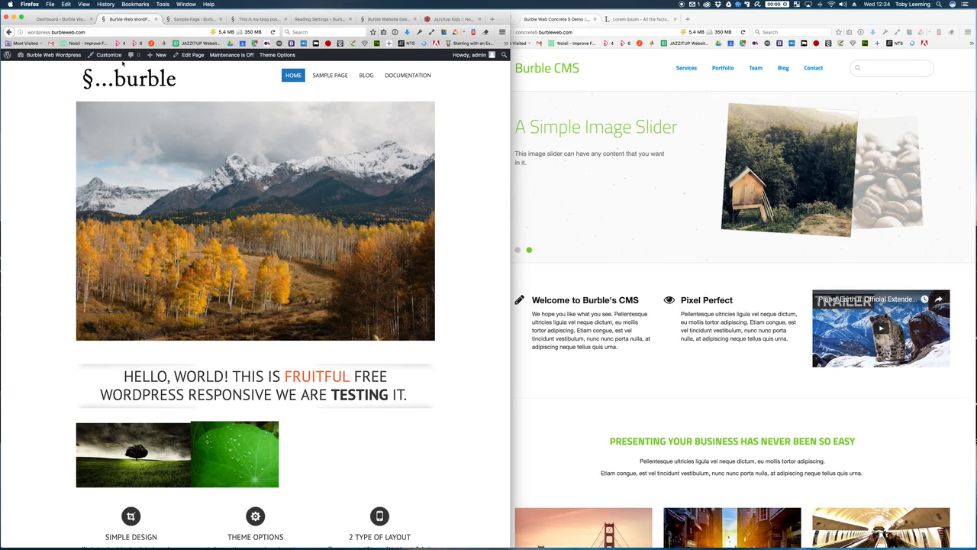
# Step: From the admin dashboard, open Fruitful's Appearance > Theme Options page
pyautogui.click(61, 18)
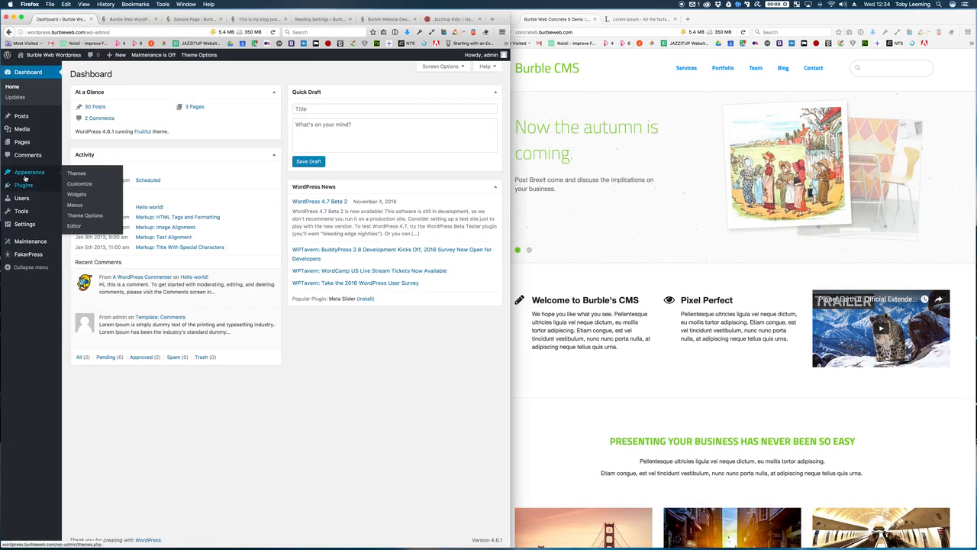
pyautogui.click(83, 217)
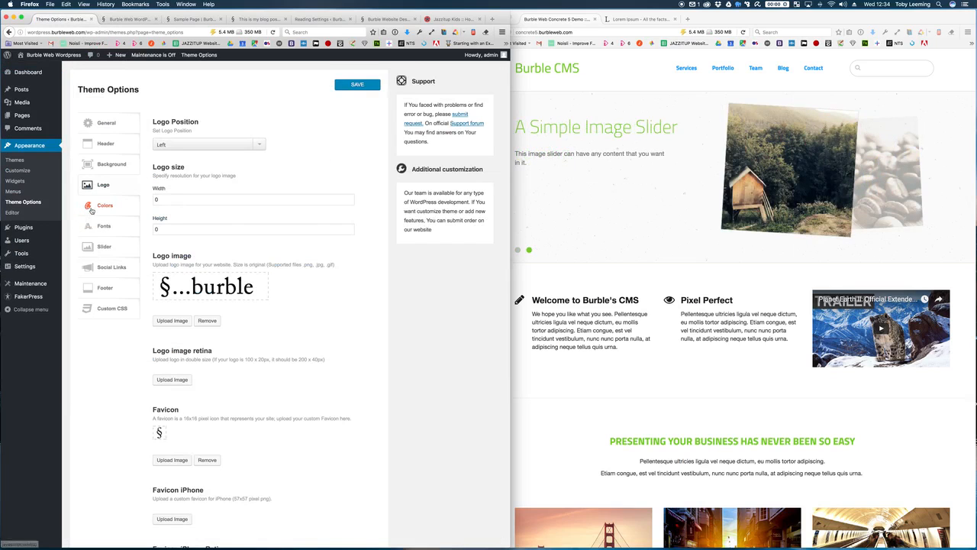
# Step: Add a third slider slide using the city street photo from the media library
pyautogui.click(128, 245)
pyautogui.scroll(-2, 211, 185)
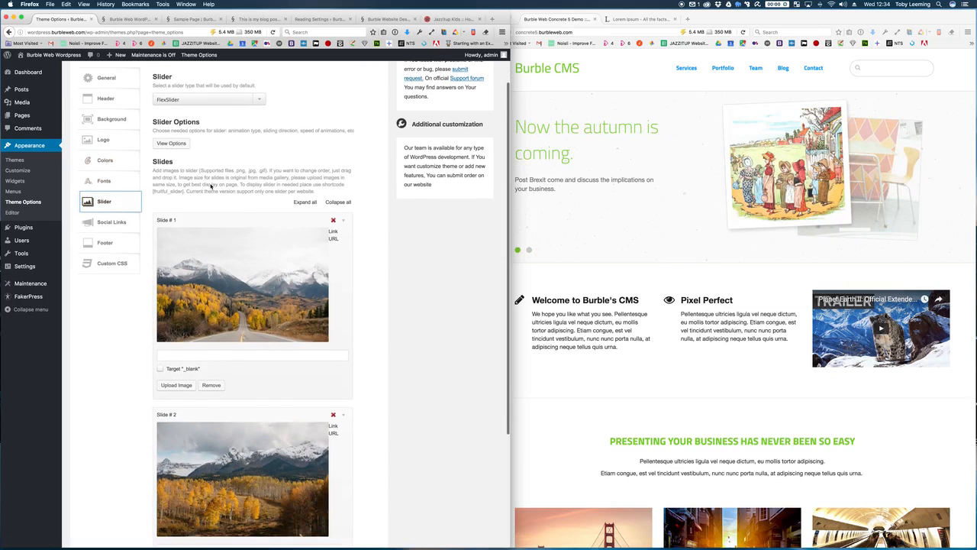
pyautogui.scroll(-4, 202, 141)
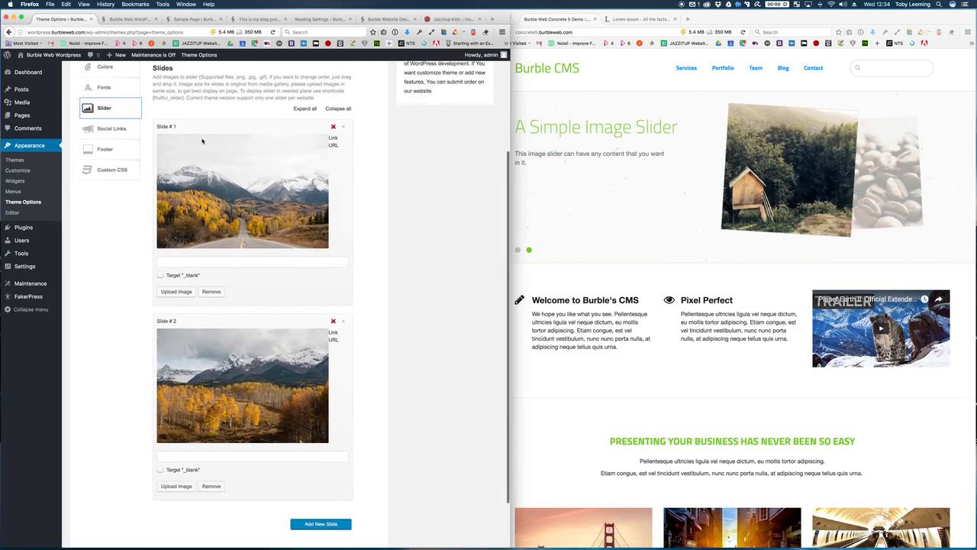
pyautogui.scroll(1, 202, 141)
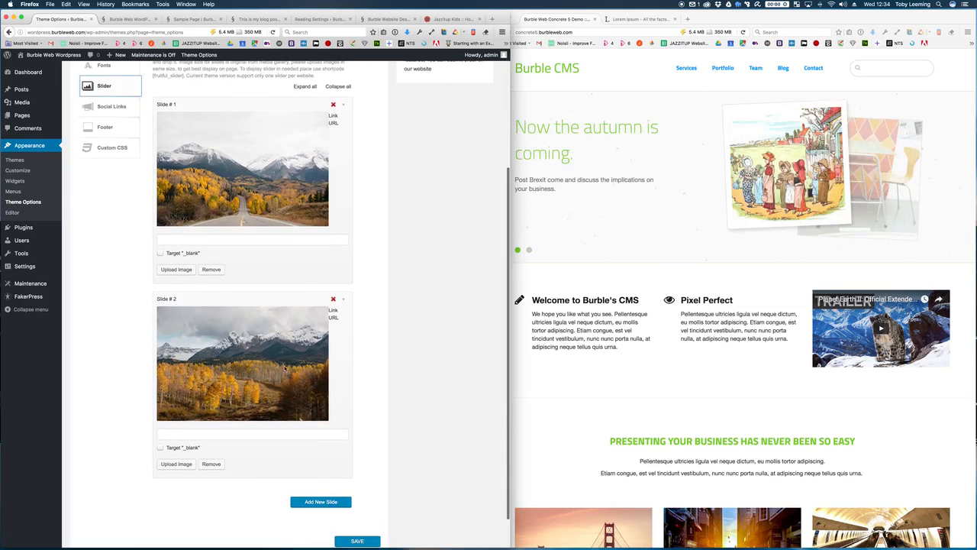
pyautogui.scroll(-1, 313, 406)
pyautogui.click(321, 465)
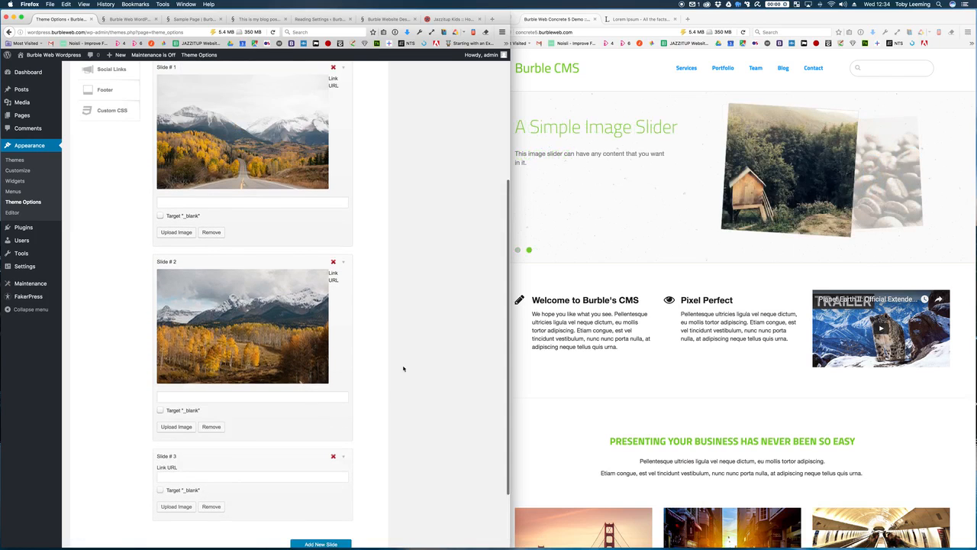
pyautogui.click(178, 506)
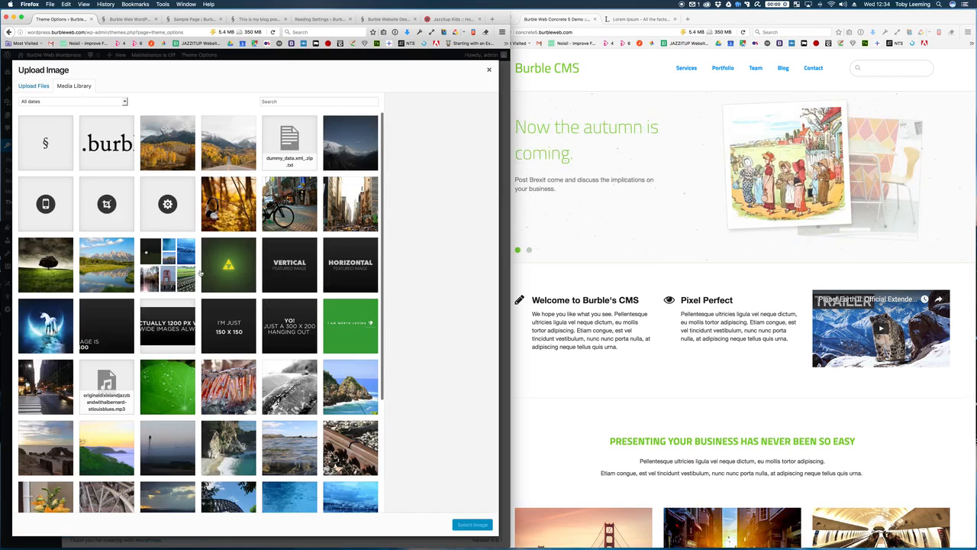
pyautogui.click(298, 214)
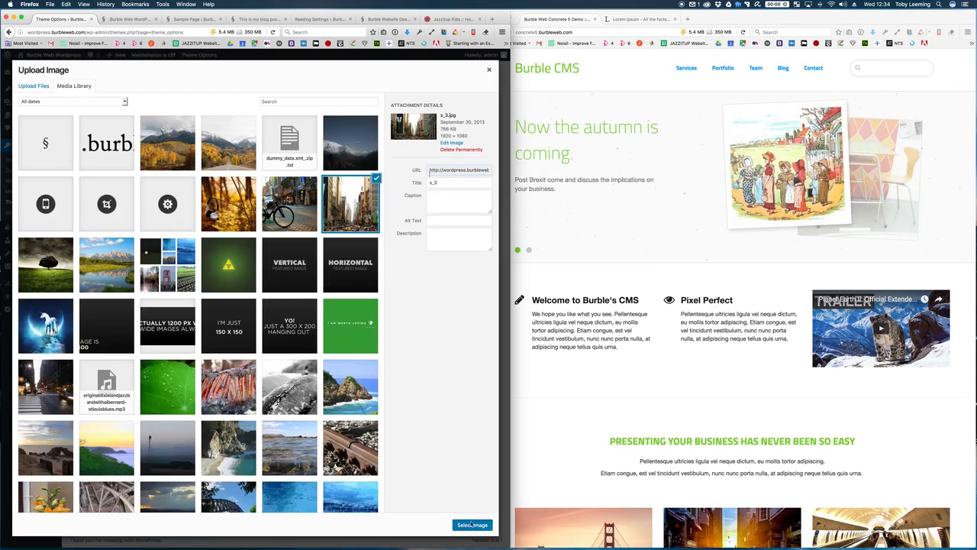
pyautogui.click(472, 525)
# Step: Drag the new slide higher in the slide order and save the theme options
pyautogui.scroll(-3, 395, 482)
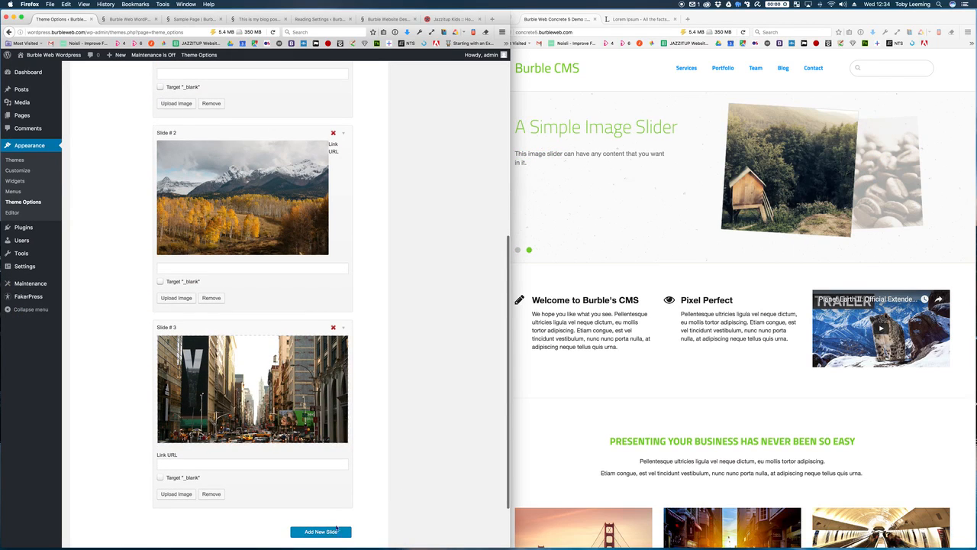
pyautogui.scroll(1, 321, 443)
pyautogui.moveTo(306, 360); pyautogui.dragTo(314, 309)
pyautogui.scroll(-6, 313, 290)
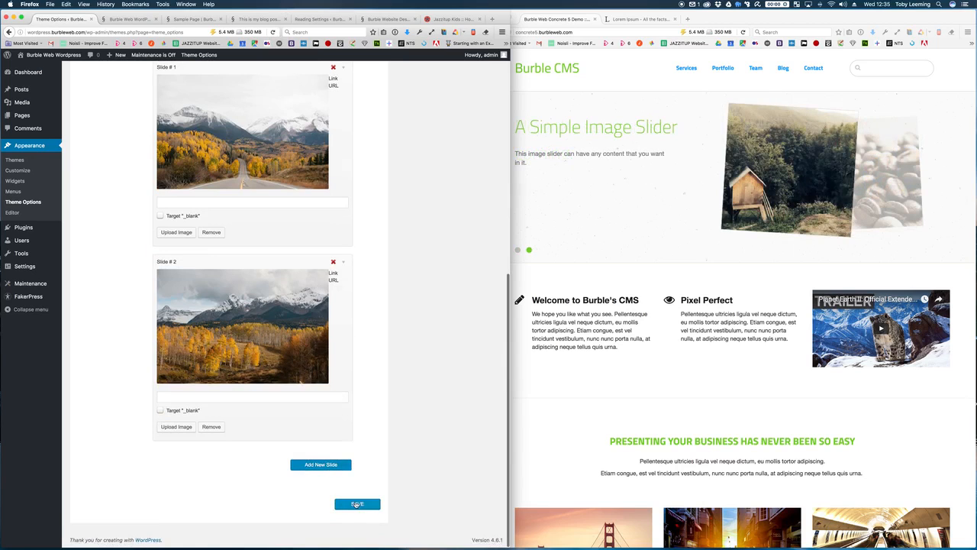
pyautogui.click(356, 504)
# Step: View the homepage slider on the live site, then bring the Concrete5 window forward
pyautogui.click(135, 21)
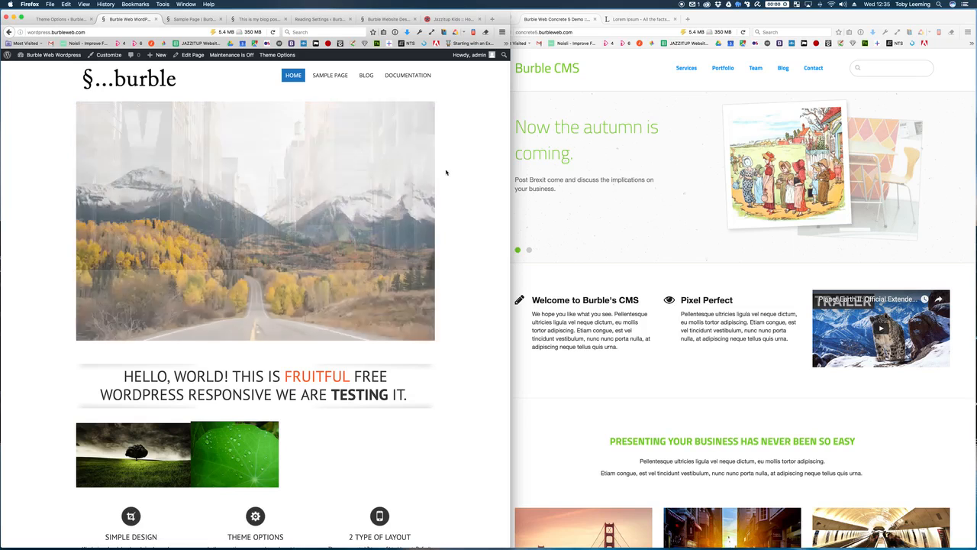
pyautogui.click(428, 218)
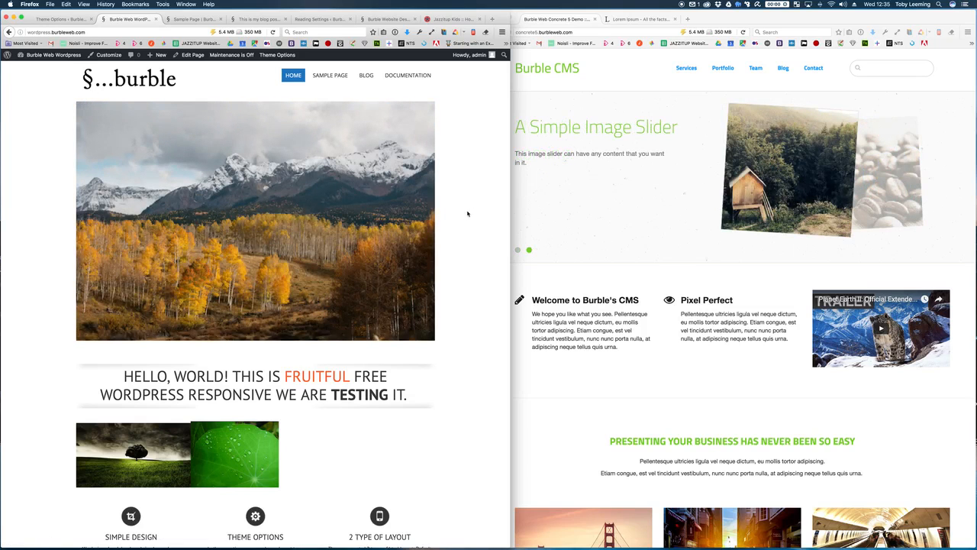
pyautogui.click(603, 111)
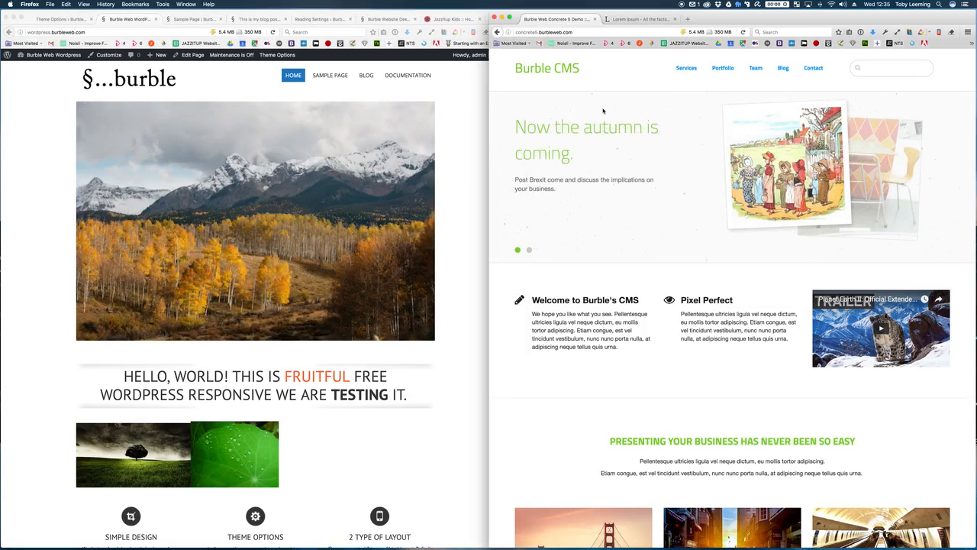
# Step: Open the Concrete5 site's /login page and sign in with the administrator username and password
pyautogui.click(600, 33)
pyautogui.click(599, 34)
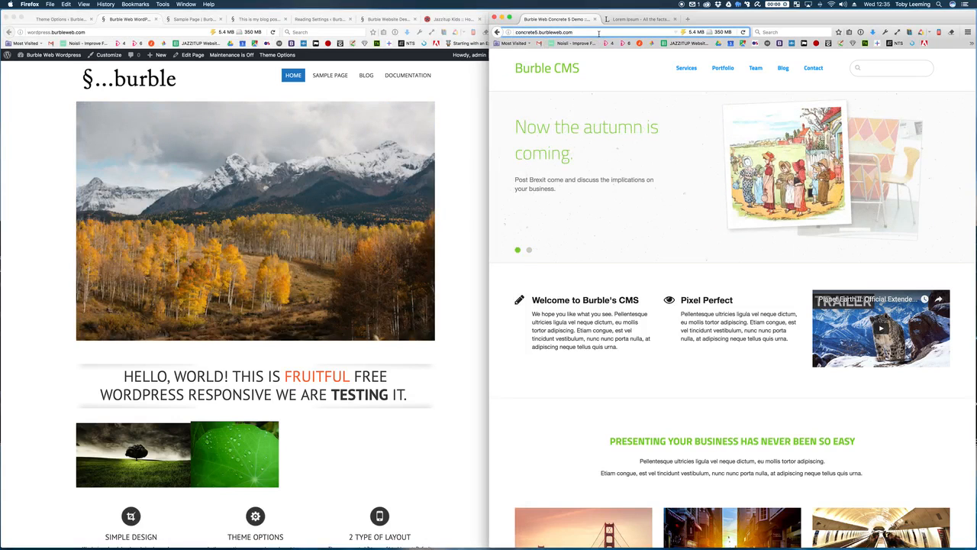
pyautogui.write('/login')
pyautogui.press('Return')
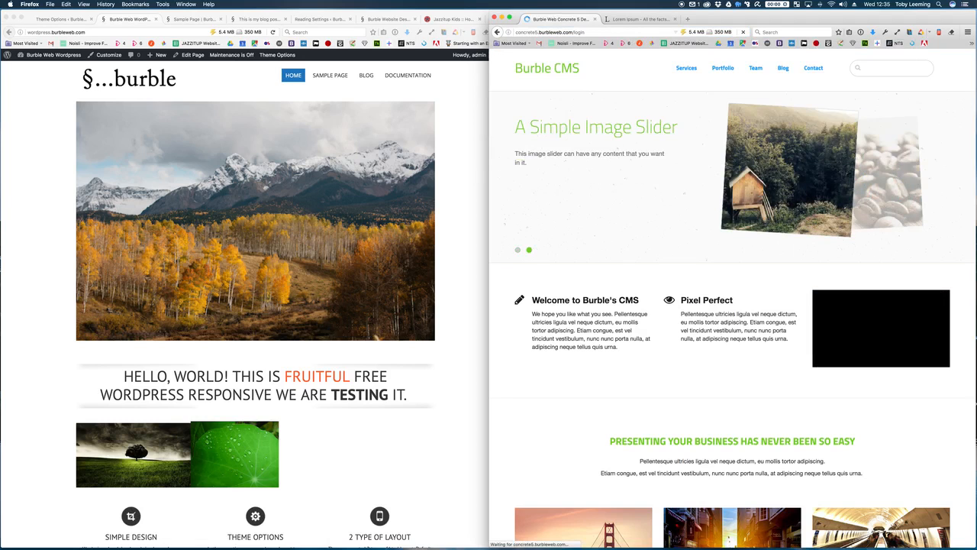
pyautogui.write('adm')
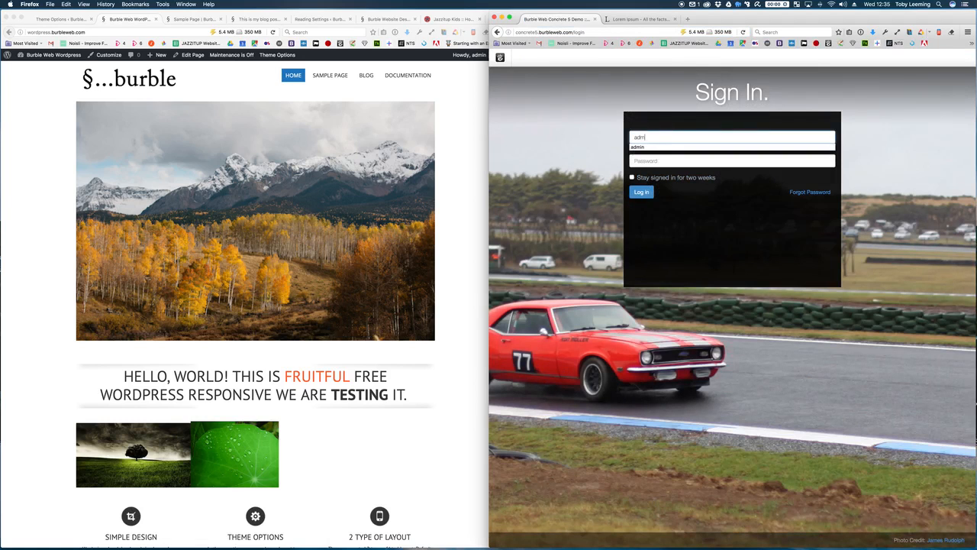
pyautogui.write('in')
pyautogui.press('Tab')
pyautogui.write('p')
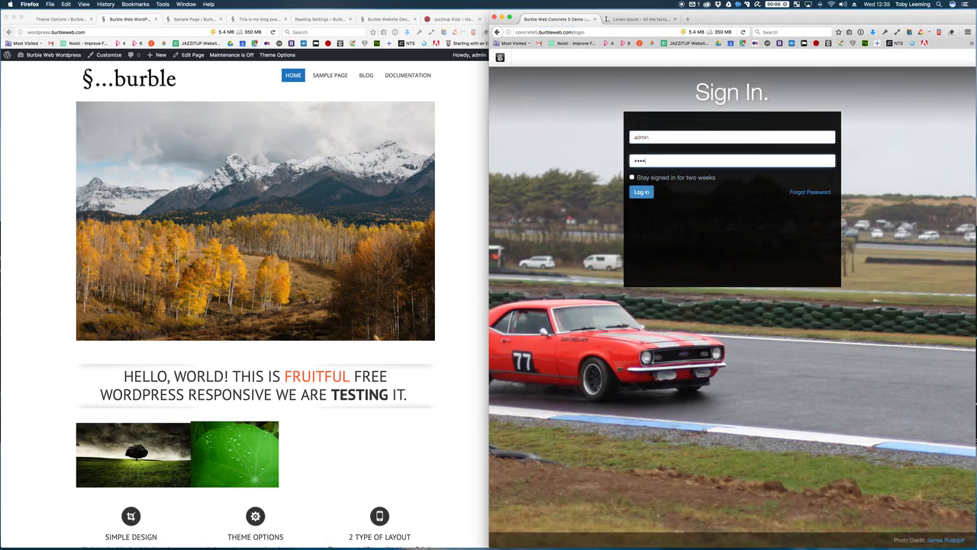
pyautogui.press('Return')
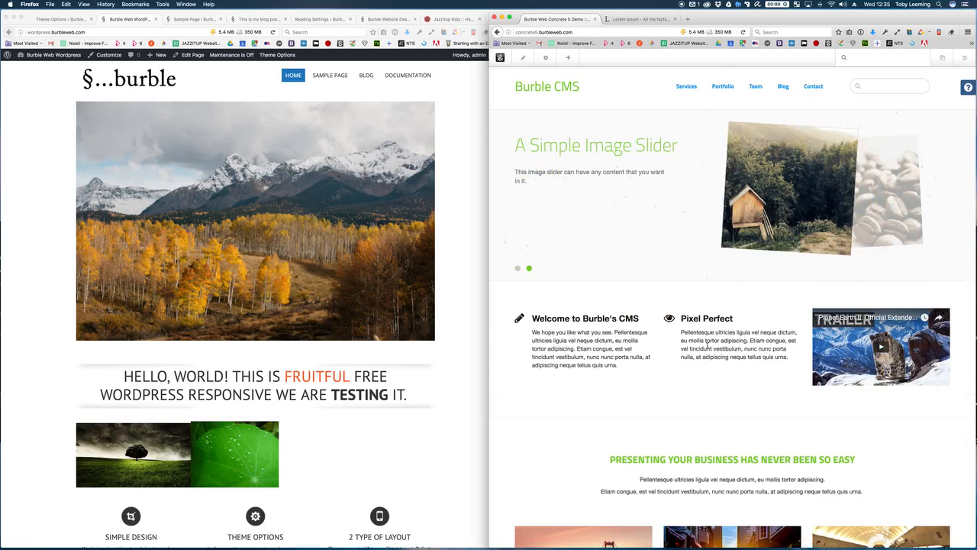
# Step: Switch the Burble CMS homepage into edit mode
pyautogui.scroll(-1, 708, 346)
pyautogui.scroll(1, 708, 346)
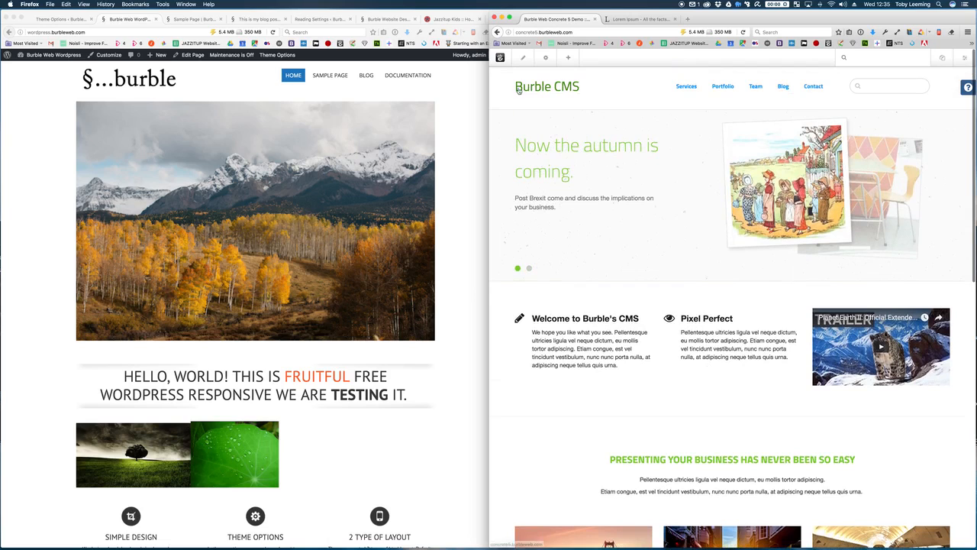
pyautogui.click(443, 89)
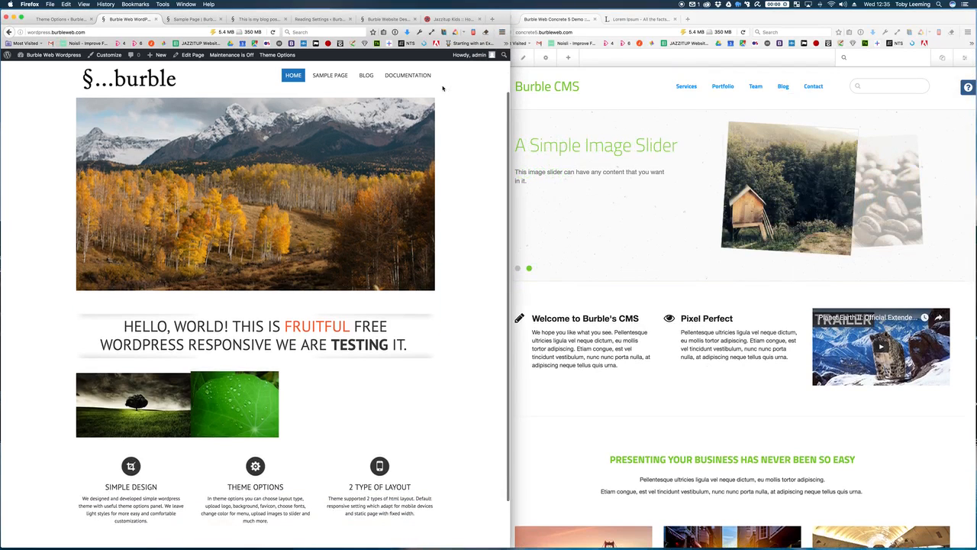
pyautogui.click(611, 95)
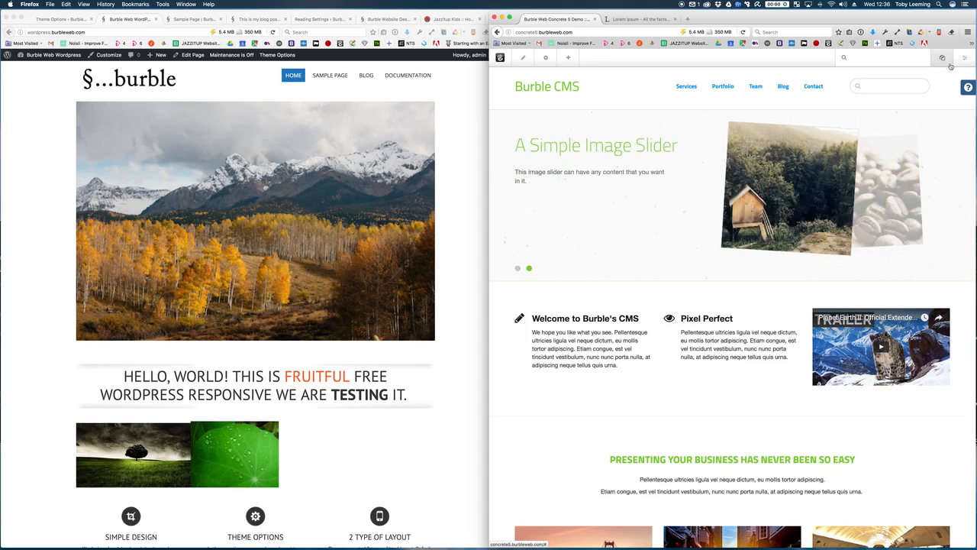
pyautogui.click(523, 59)
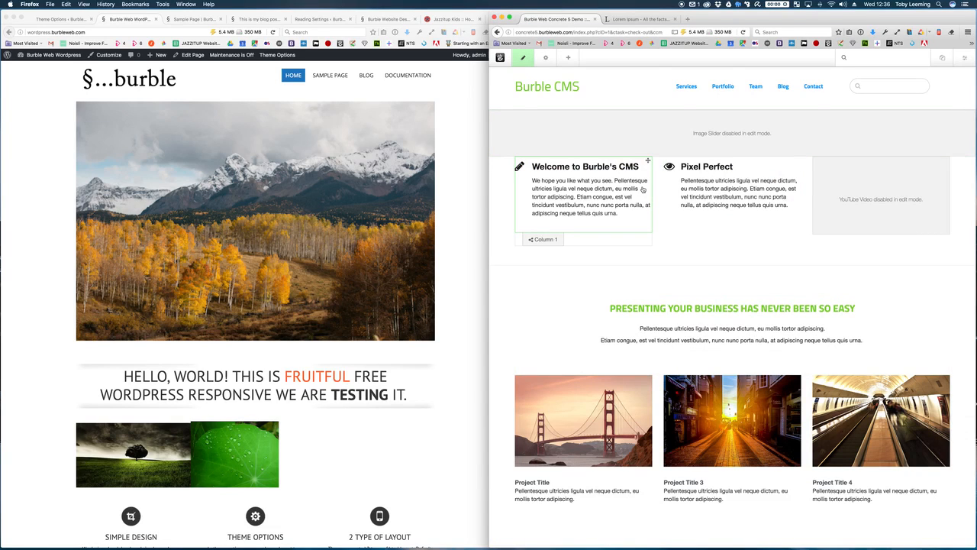
# Step: Append 'Hello we are testing the site.' to the Welcome paragraph, save, then move Pixel Perfect above it
pyautogui.click(643, 189)
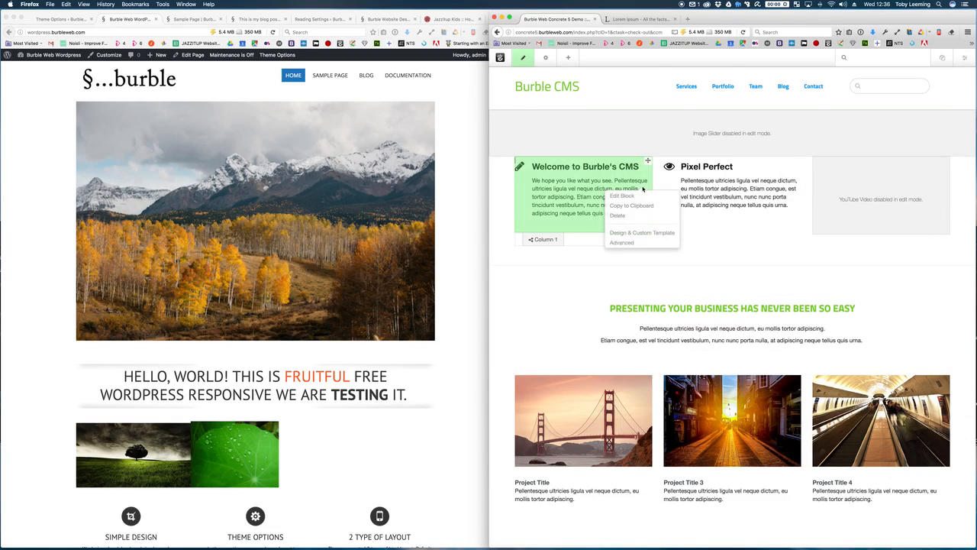
pyautogui.click(640, 196)
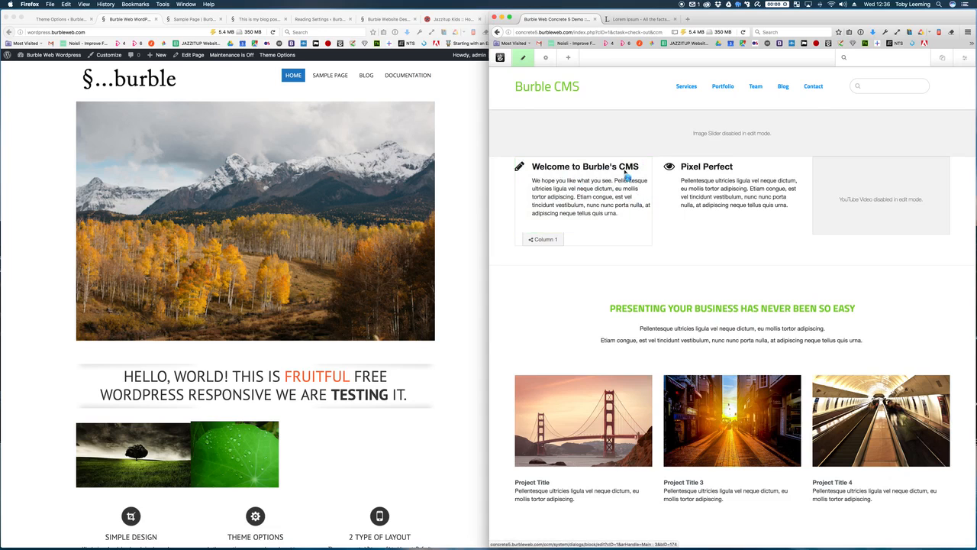
pyautogui.moveTo(700, 187); pyautogui.dragTo(661, 163)
pyautogui.moveTo(788, 405); pyautogui.dragTo(842, 432)
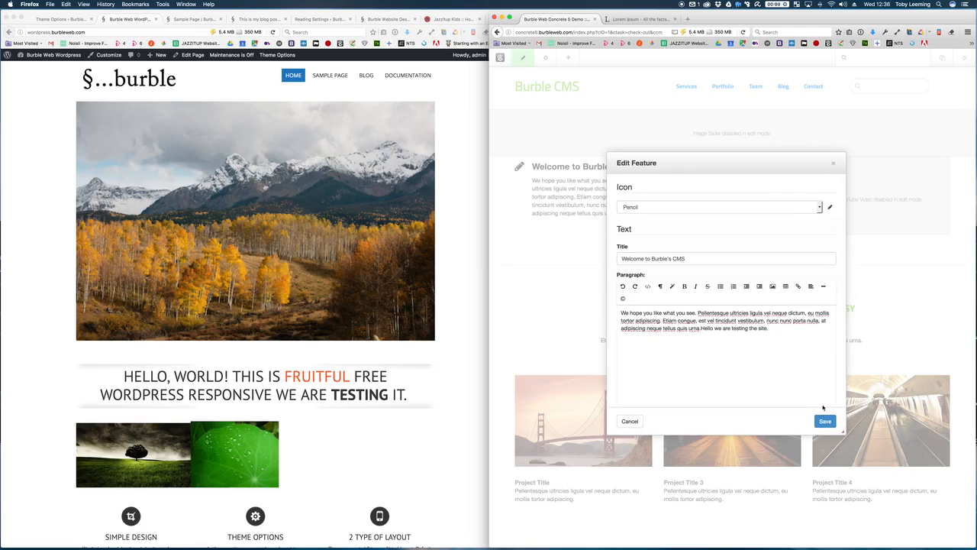
pyautogui.click(827, 421)
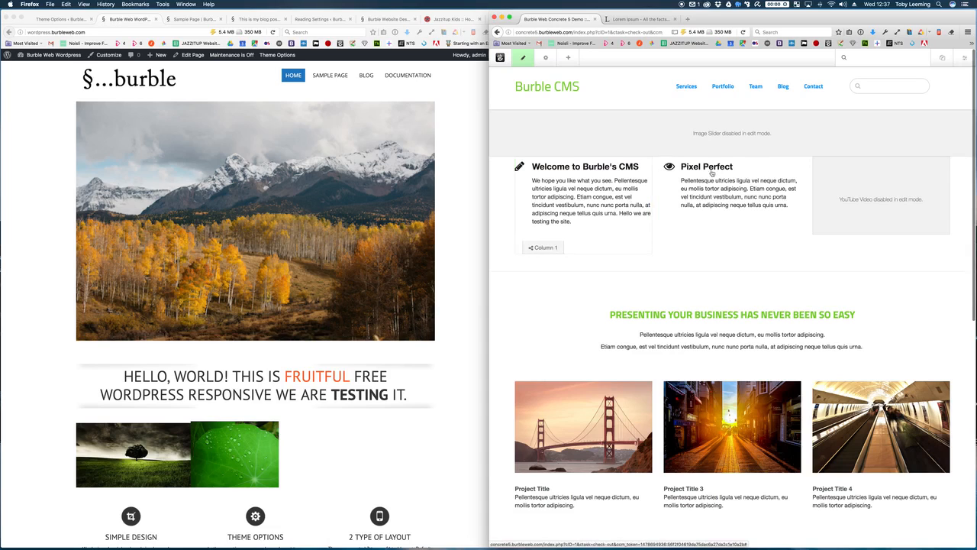
pyautogui.moveTo(648, 161); pyautogui.dragTo(630, 153)
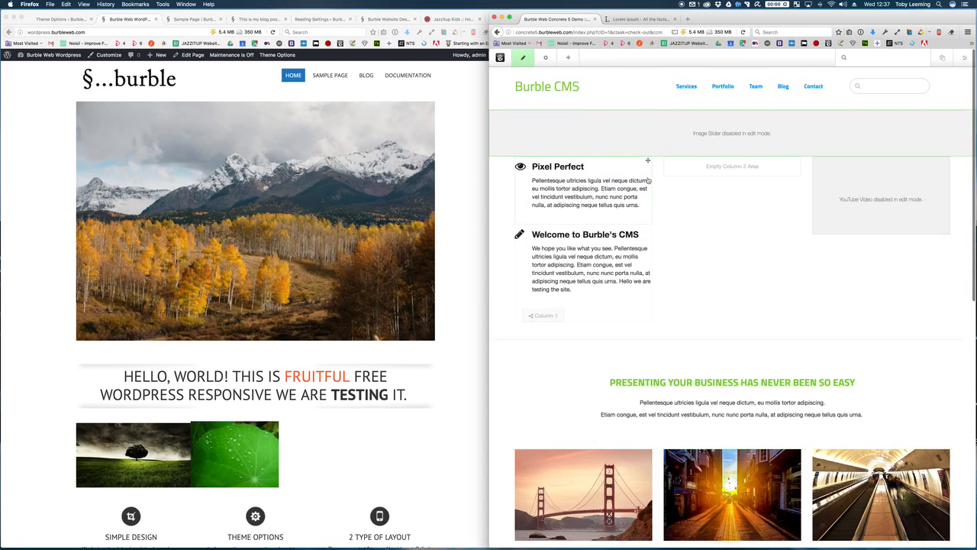
# Step: Drag Welcome into column 2 and the YouTube video below Pixel Perfect in column 1
pyautogui.moveTo(648, 228); pyautogui.dragTo(716, 166)
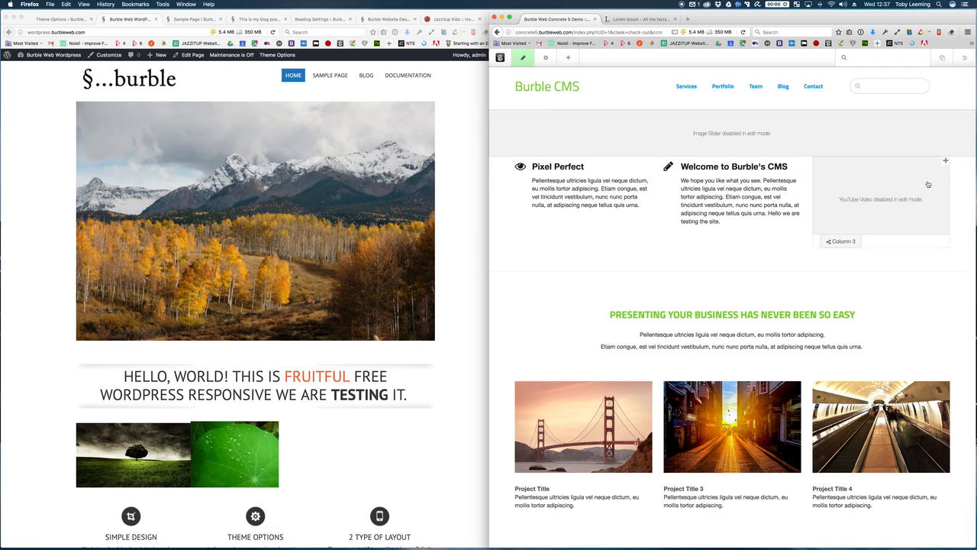
pyautogui.moveTo(946, 160); pyautogui.dragTo(609, 221)
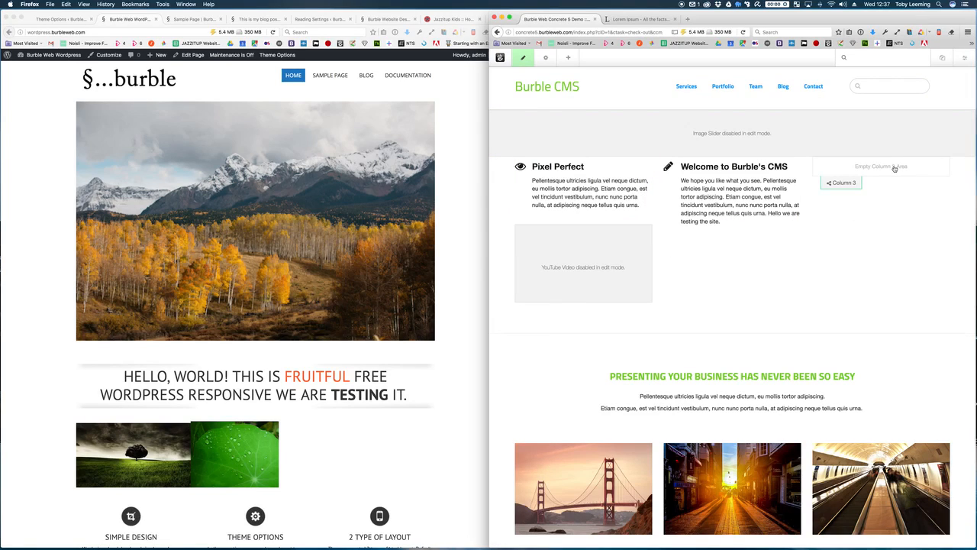
# Step: Add an Image block to Concrete5's empty Column 3
pyautogui.click(893, 168)
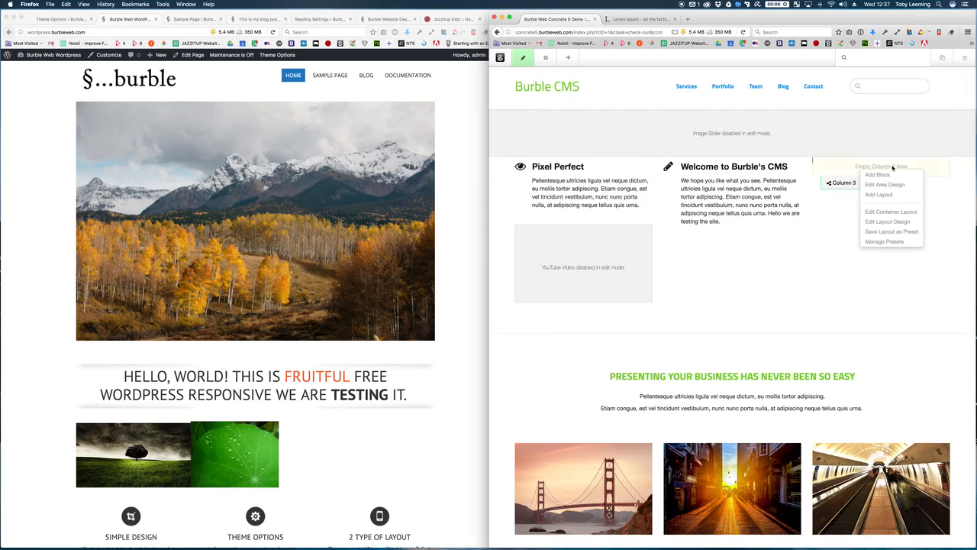
pyautogui.click(885, 177)
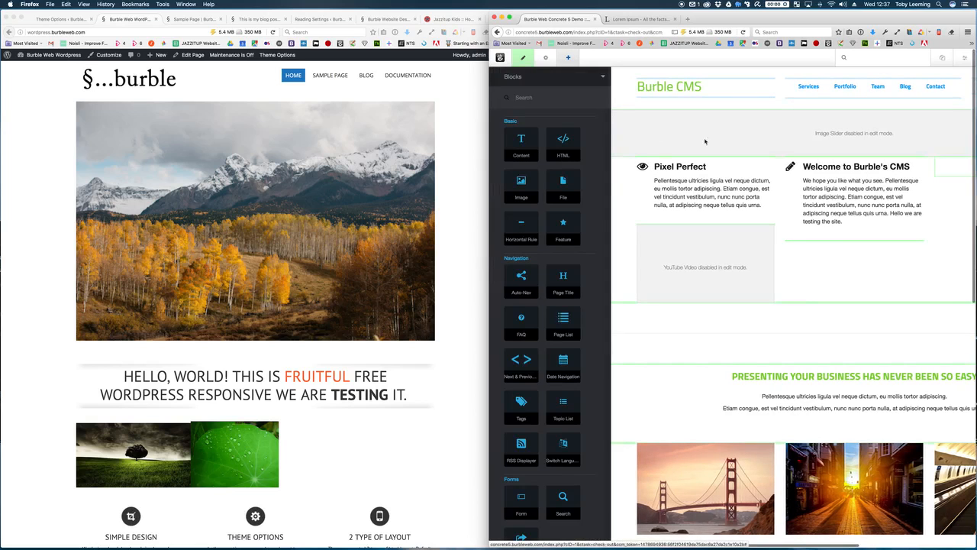
pyautogui.scroll(-5, 584, 153)
pyautogui.scroll(-5, 580, 147)
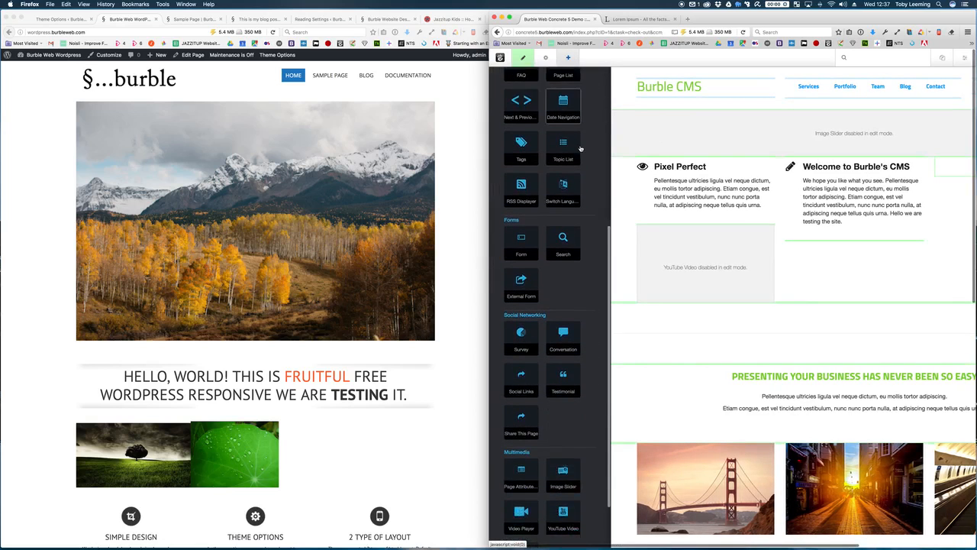
pyautogui.scroll(5, 586, 224)
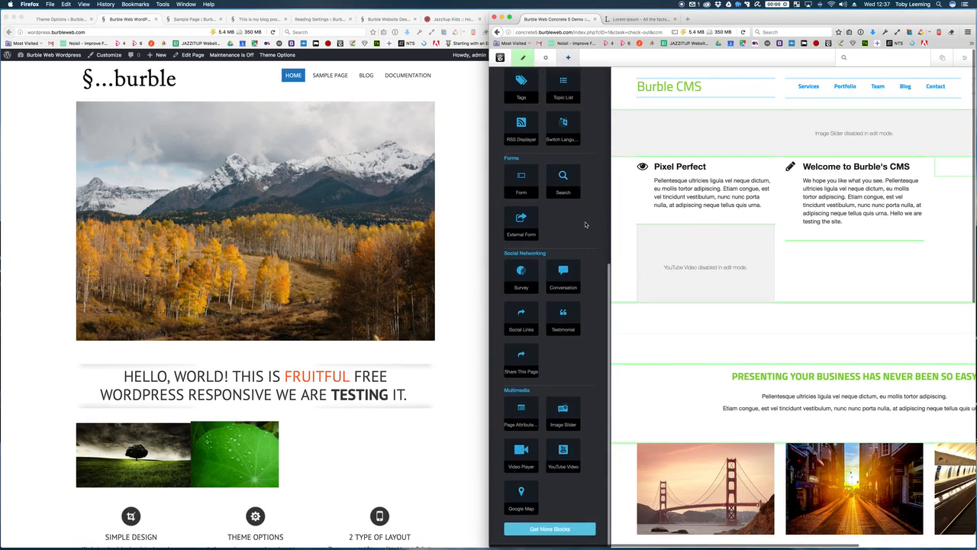
pyautogui.scroll(4, 586, 224)
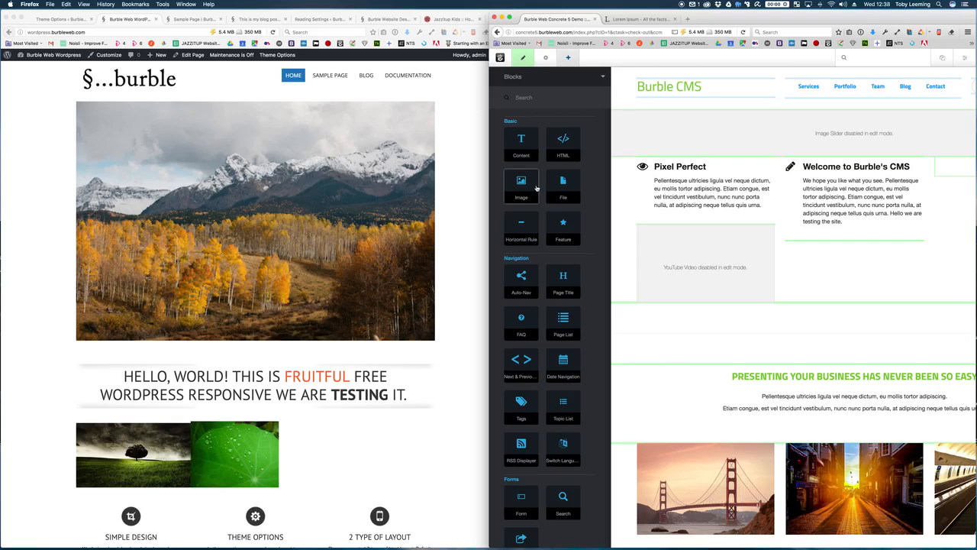
pyautogui.moveTo(531, 189); pyautogui.dragTo(526, 187)
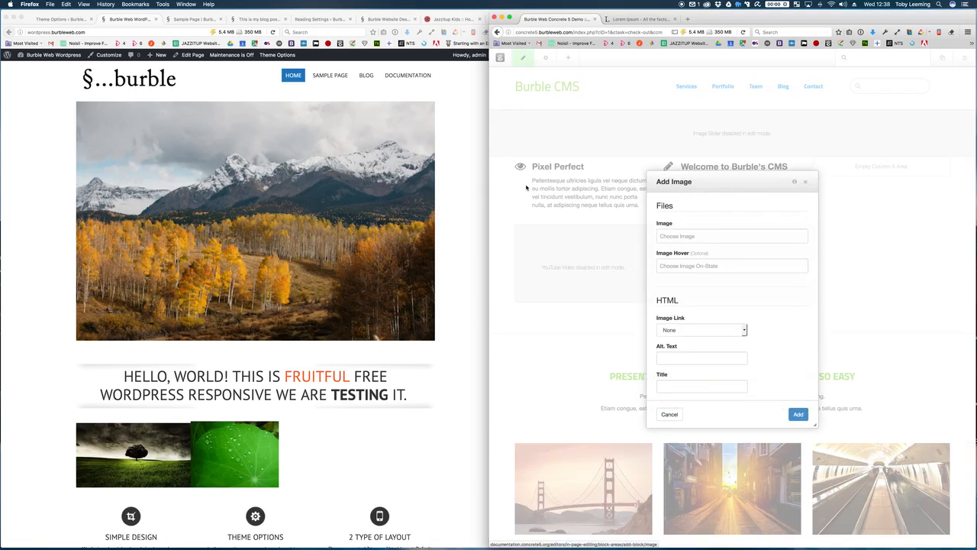
# Step: Set the image to sunset.jpg with Constrain Image Size unchecked, and add the block
pyautogui.click(696, 238)
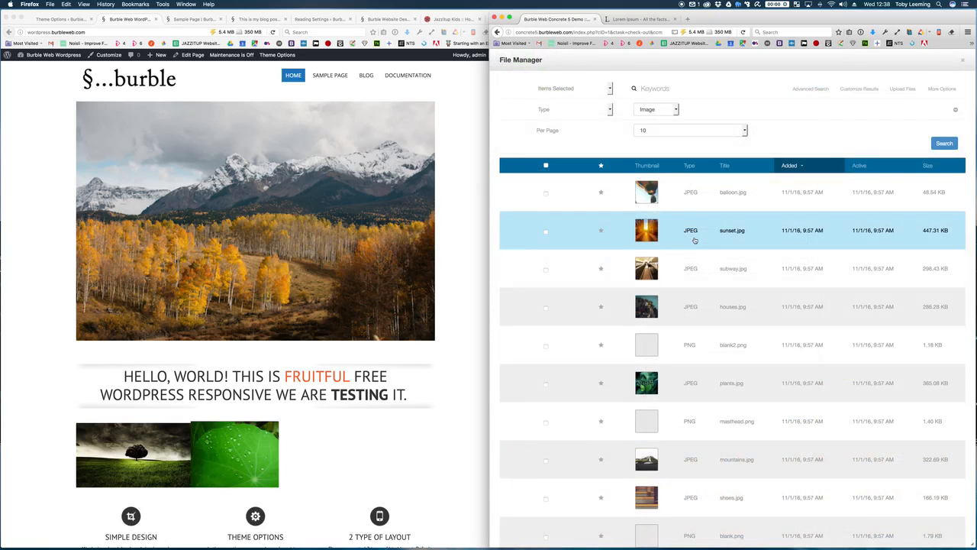
pyautogui.click(695, 241)
pyautogui.scroll(-2, 740, 300)
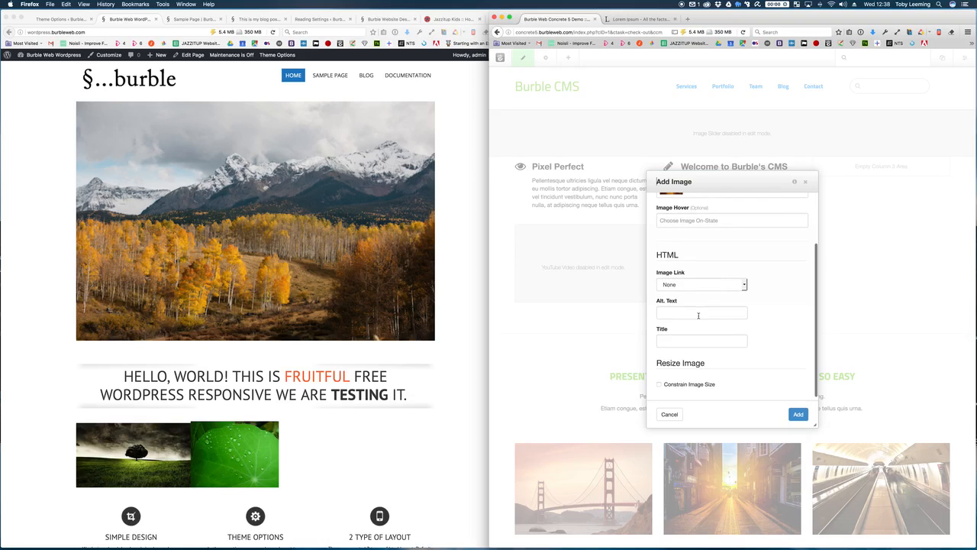
pyautogui.click(694, 385)
pyautogui.scroll(-2, 691, 366)
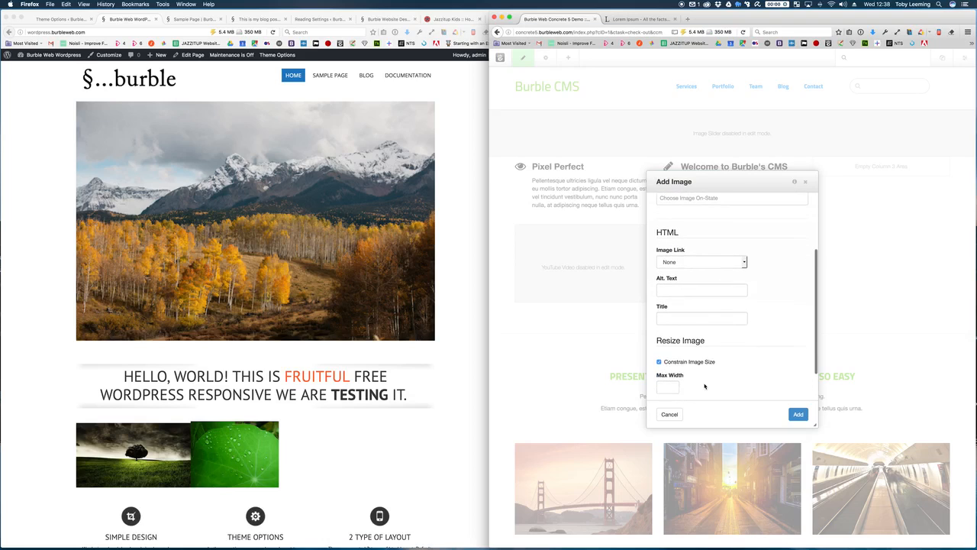
pyautogui.click(659, 329)
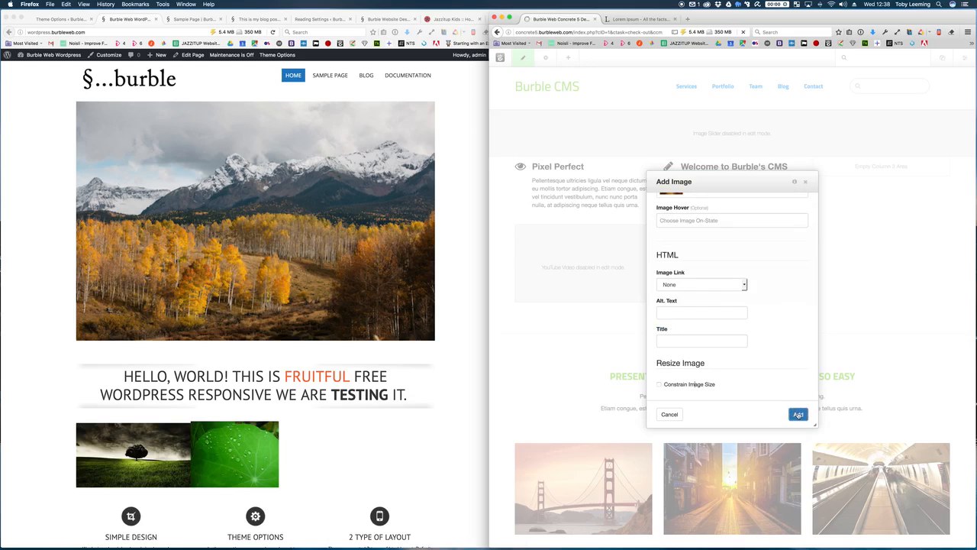
pyautogui.click(798, 415)
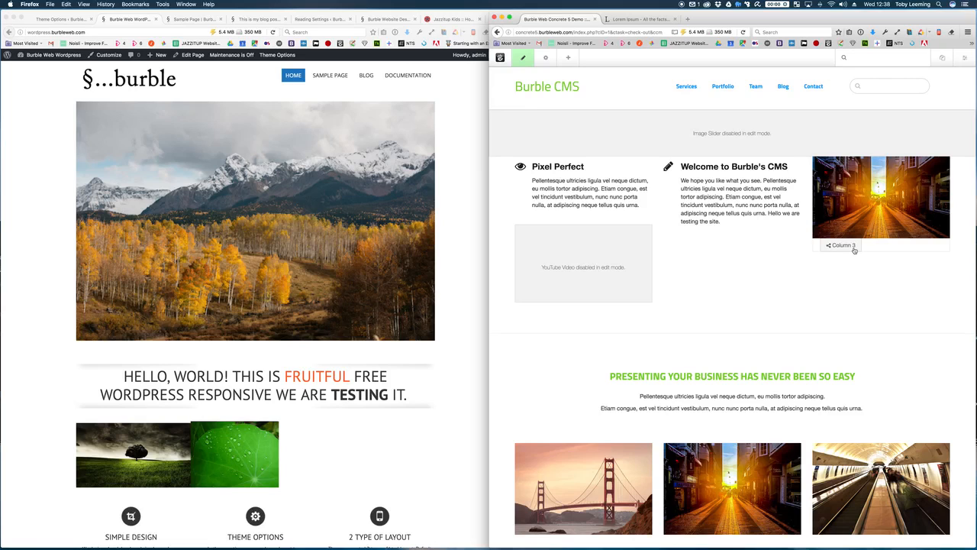
# Step: Add a content block beneath the sunset image in Column 3
pyautogui.click(855, 248)
pyautogui.click(856, 256)
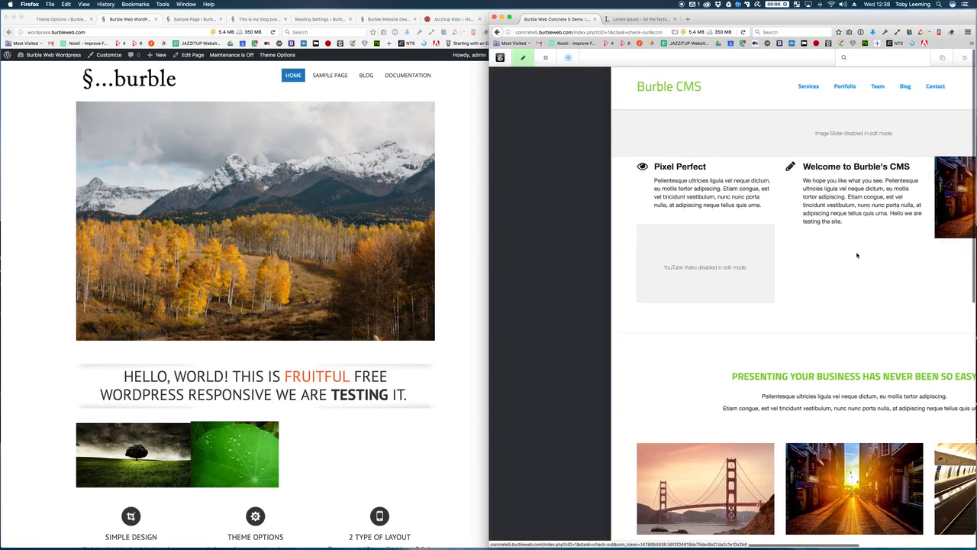
pyautogui.click(528, 144)
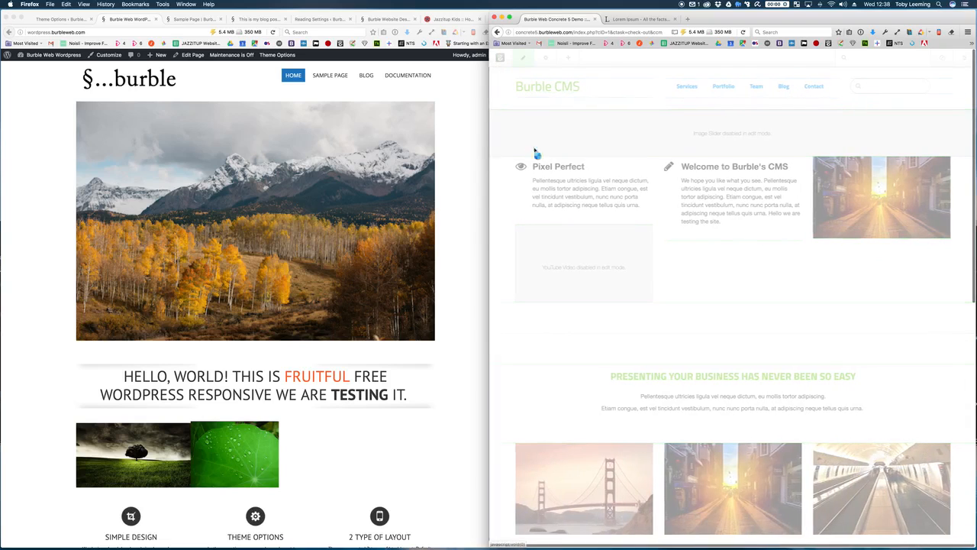
pyautogui.moveTo(528, 143); pyautogui.dragTo(857, 265)
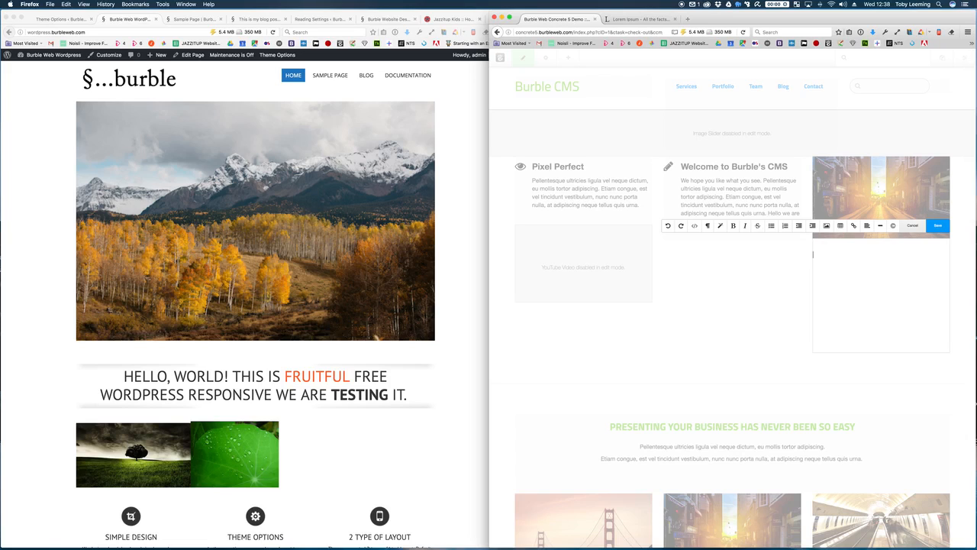
# Step: Copy a lorem ipsum paragraph from the Lorem ipsum page
pyautogui.press('super+Tab')
pyautogui.click(645, 18)
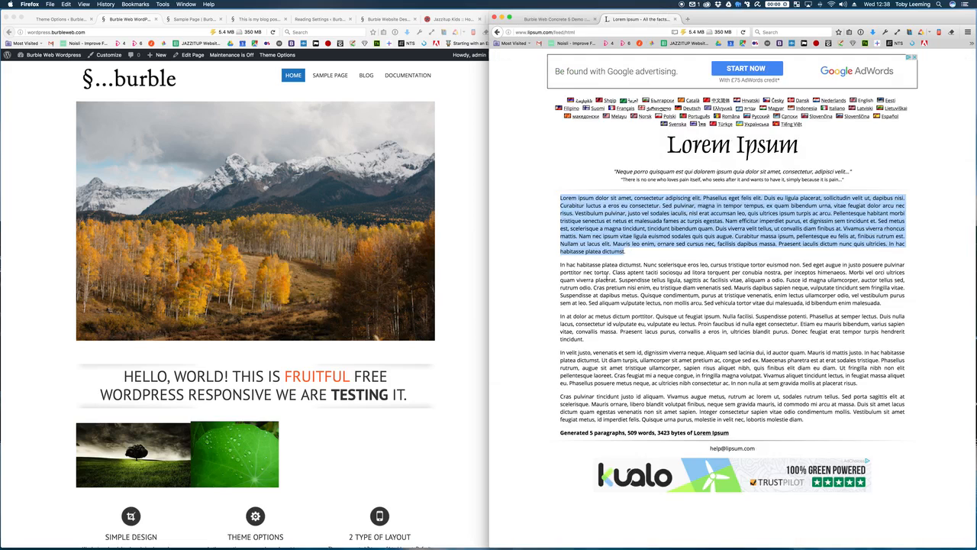
pyautogui.moveTo(588, 341); pyautogui.dragTo(558, 314)
pyautogui.press('super+c')
pyautogui.click(565, 20)
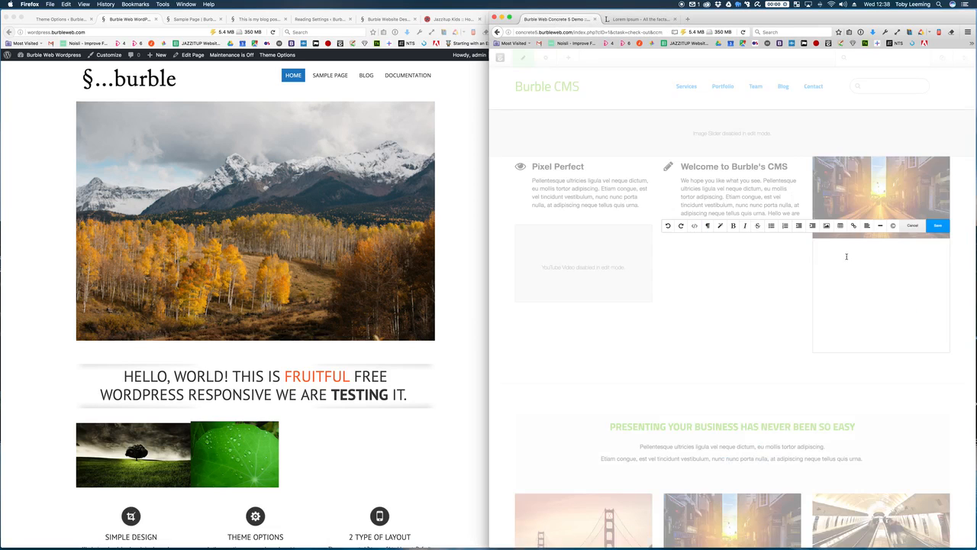
# Step: Paste the paragraph, bold 'In at dolor ac metus dictum porttitor.', then open WordPress's Home page editor
pyautogui.press('super+v')
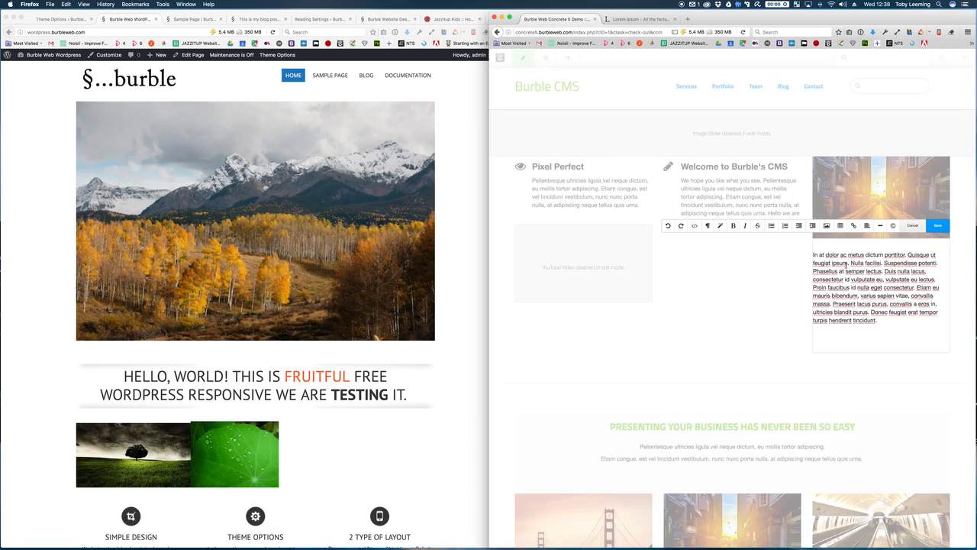
pyautogui.tripleClick(829, 256)
pyautogui.click(833, 257)
pyautogui.moveTo(908, 254); pyautogui.dragTo(807, 256)
pyautogui.press('super+b')
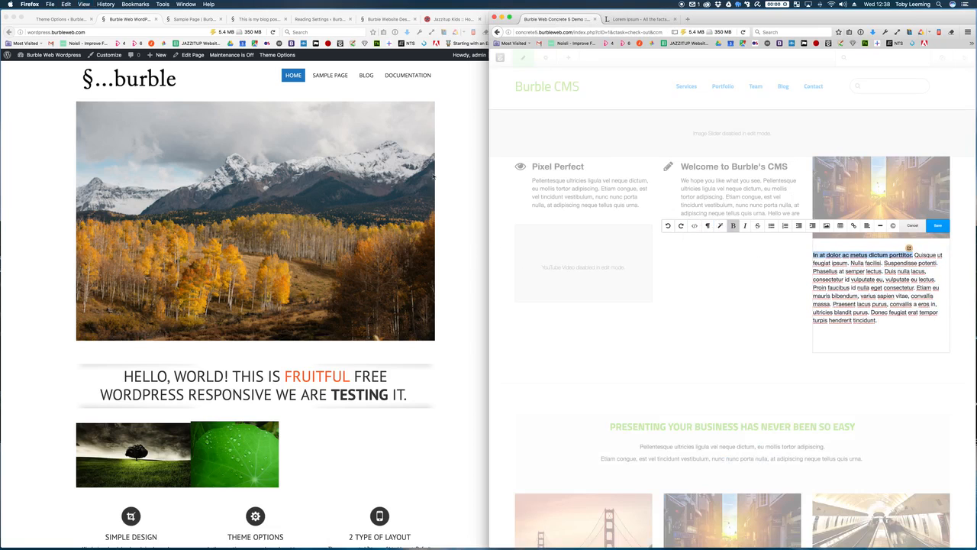
pyautogui.click(203, 86)
pyautogui.click(191, 55)
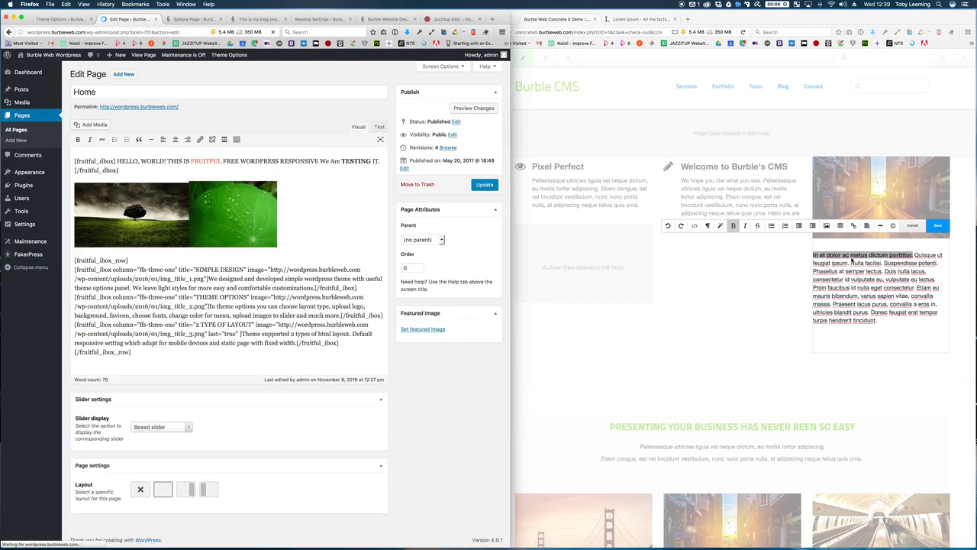
# Step: With the WordPress Home editor open, save the bold-led Lorem Ipsum paragraph in Concrete5
pyautogui.click(148, 164)
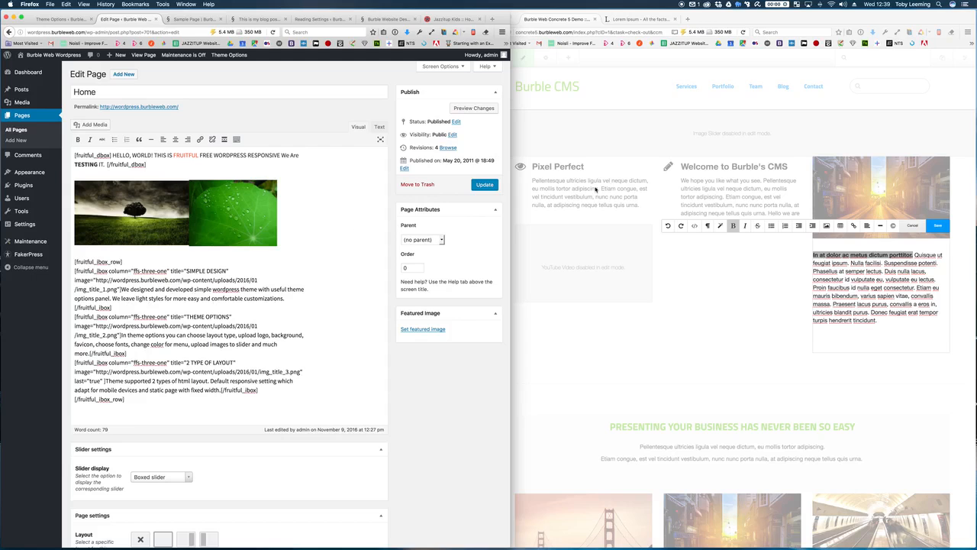
pyautogui.click(565, 185)
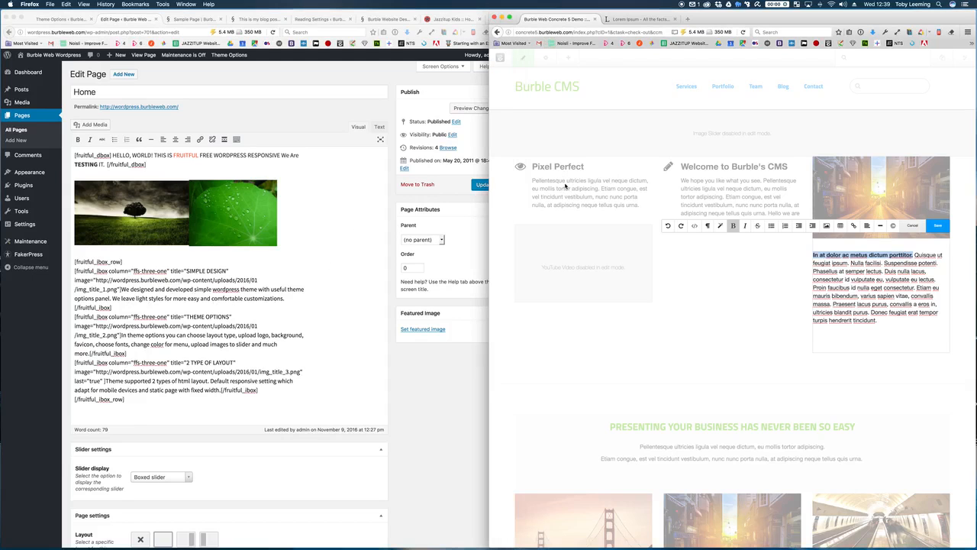
pyautogui.click(915, 255)
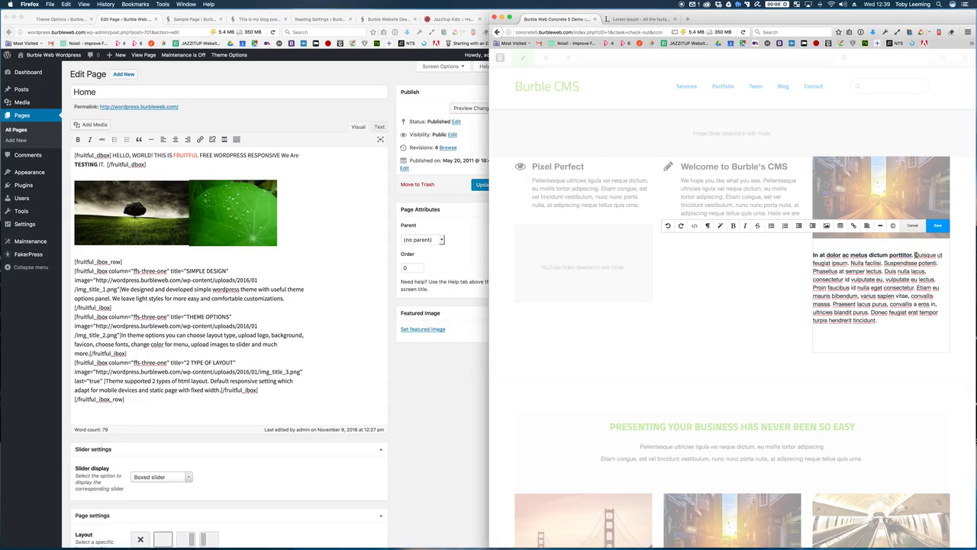
pyautogui.click(938, 226)
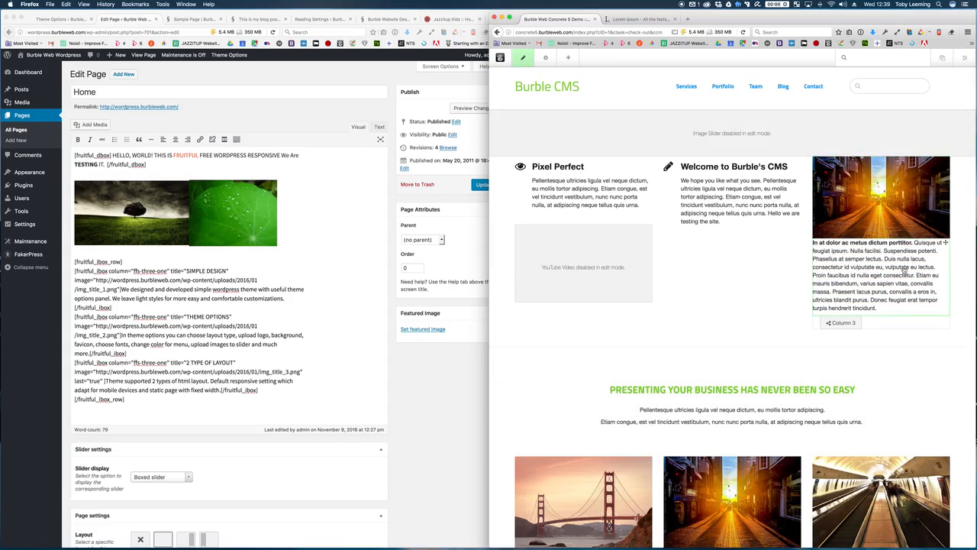
pyautogui.click(904, 270)
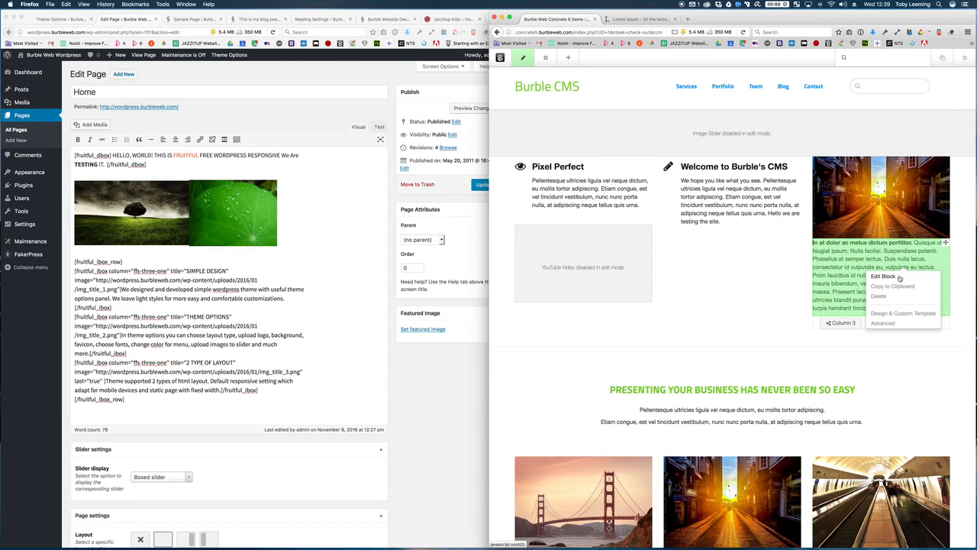
# Step: Give the paragraph block a 10px top margin in its Design settings
pyautogui.click(906, 313)
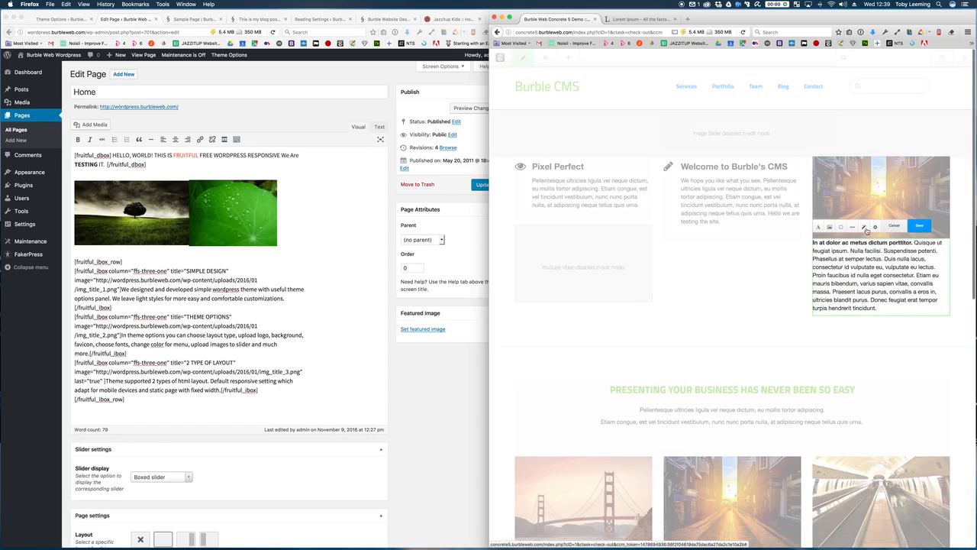
pyautogui.click(865, 229)
pyautogui.click(856, 229)
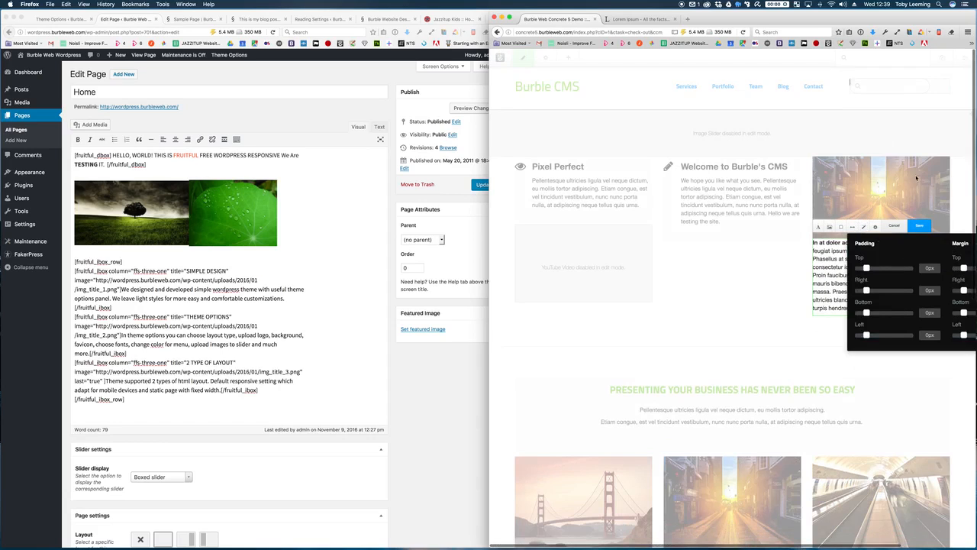
pyautogui.moveTo(963, 269); pyautogui.dragTo(966, 269)
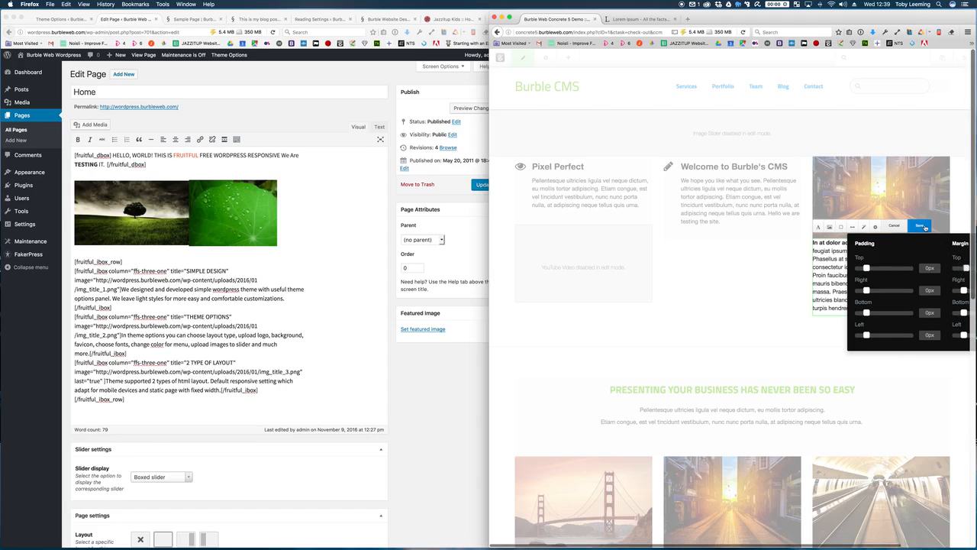
pyautogui.doubleClick(790, 23)
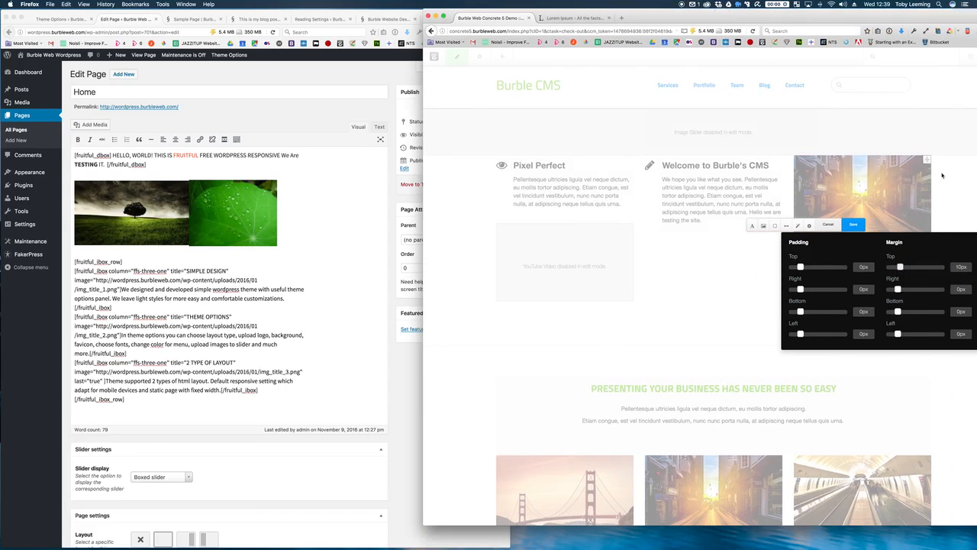
pyautogui.click(853, 224)
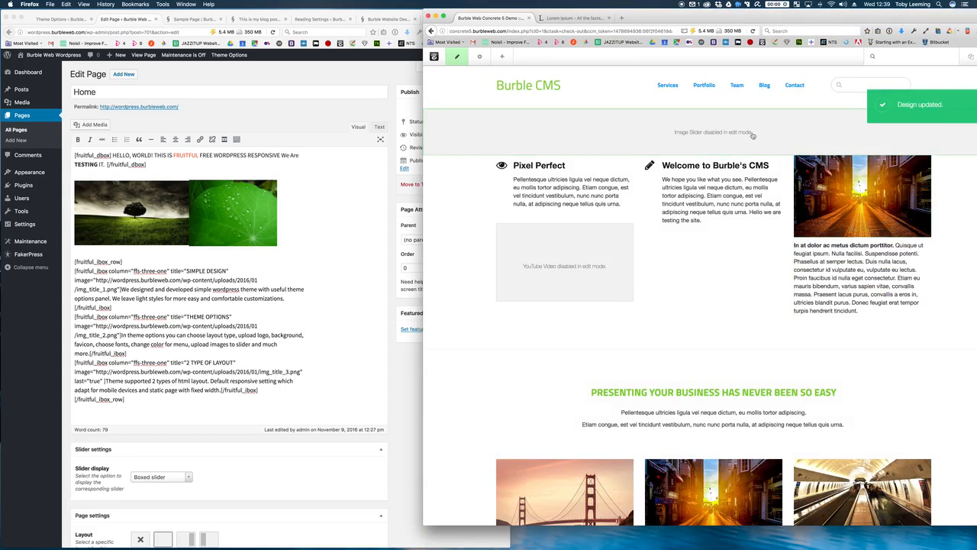
# Step: Move the paragraph block under 'Welcome to Burble's CMS' in the middle column
pyautogui.moveTo(827, 17); pyautogui.dragTo(792, 24)
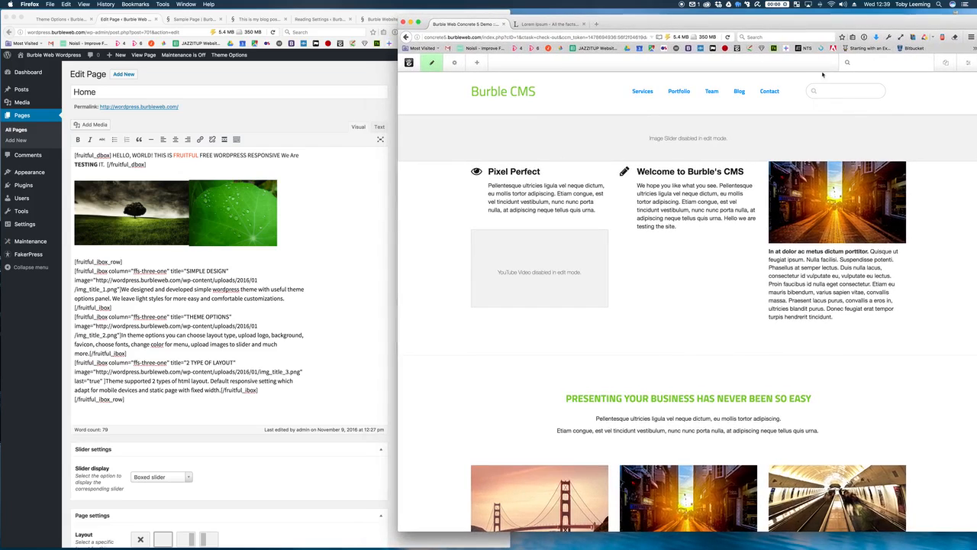
pyautogui.scroll(-1, 840, 245)
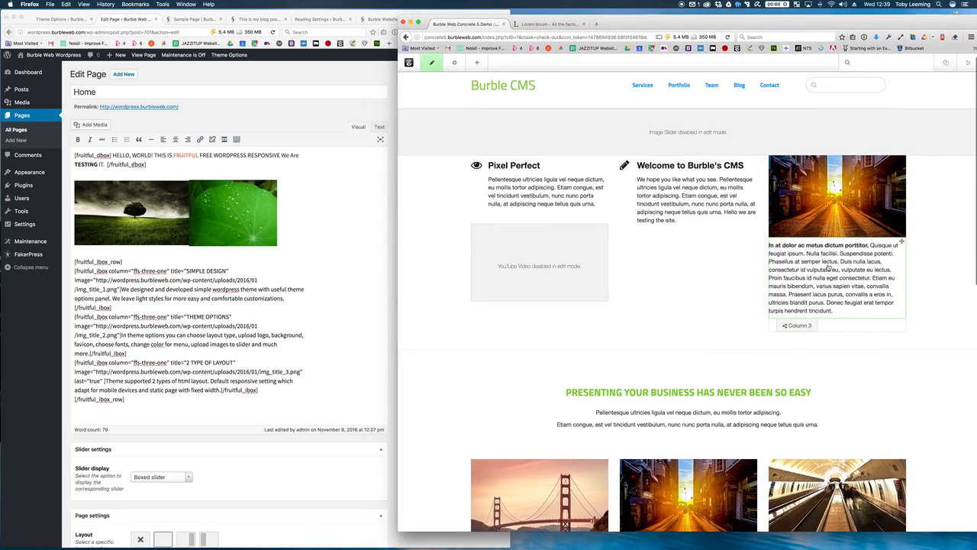
pyautogui.moveTo(853, 257); pyautogui.dragTo(727, 233)
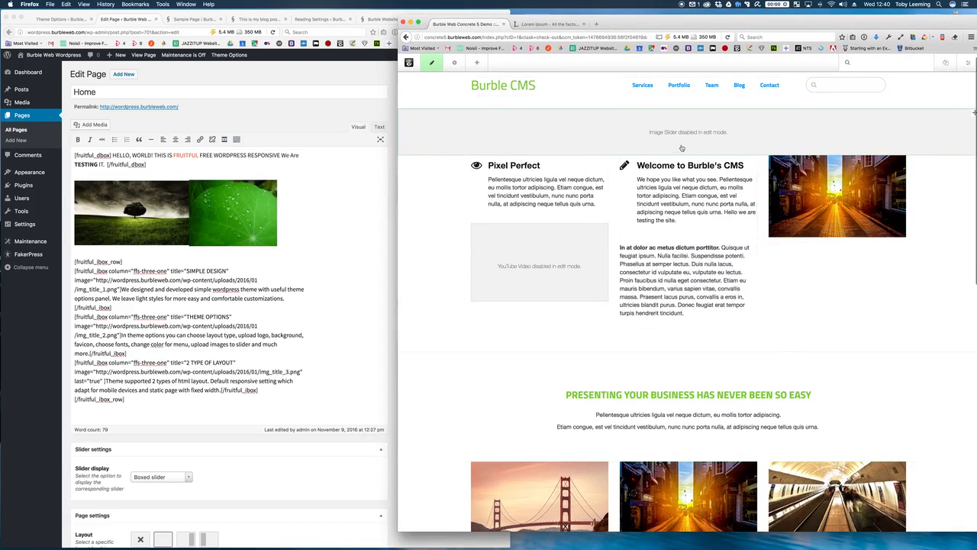
pyautogui.scroll(-5, 764, 161)
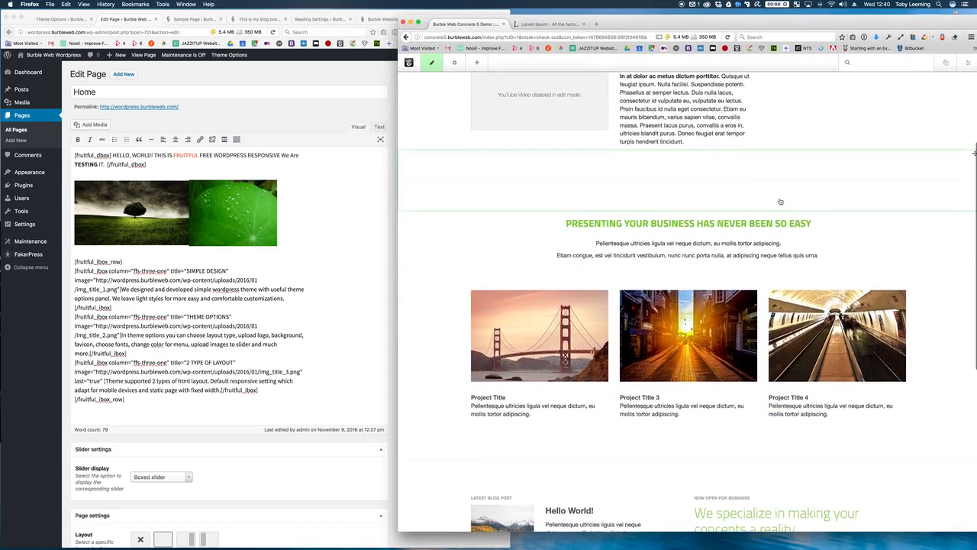
pyautogui.scroll(3, 779, 199)
pyautogui.scroll(3, 780, 200)
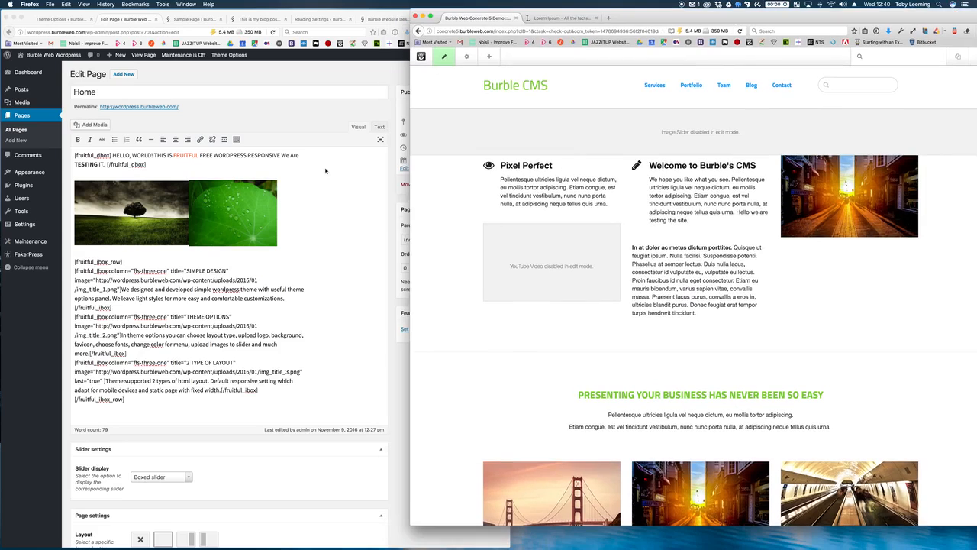
pyautogui.click(638, 18)
pyautogui.moveTo(638, 17); pyautogui.dragTo(975, 219)
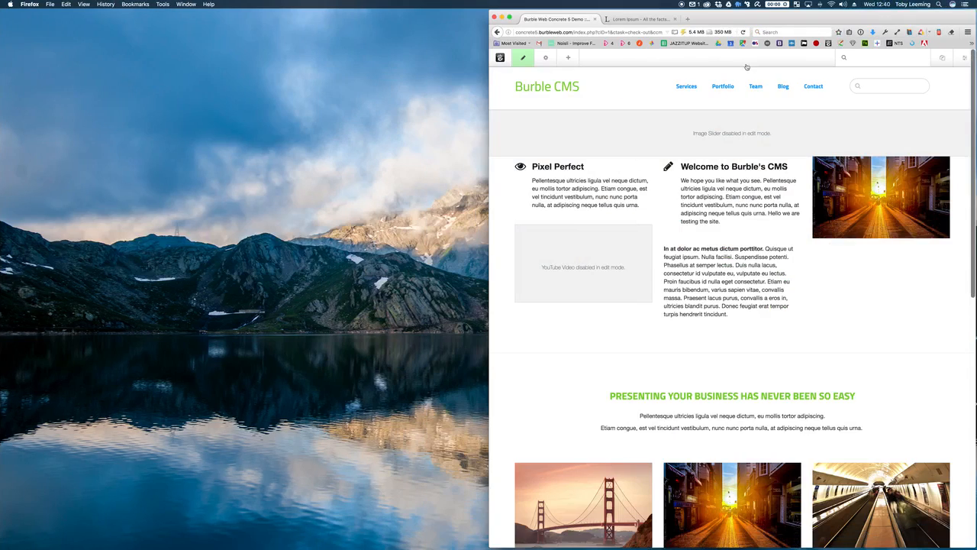
pyautogui.moveTo(730, 23); pyautogui.dragTo(5, 91)
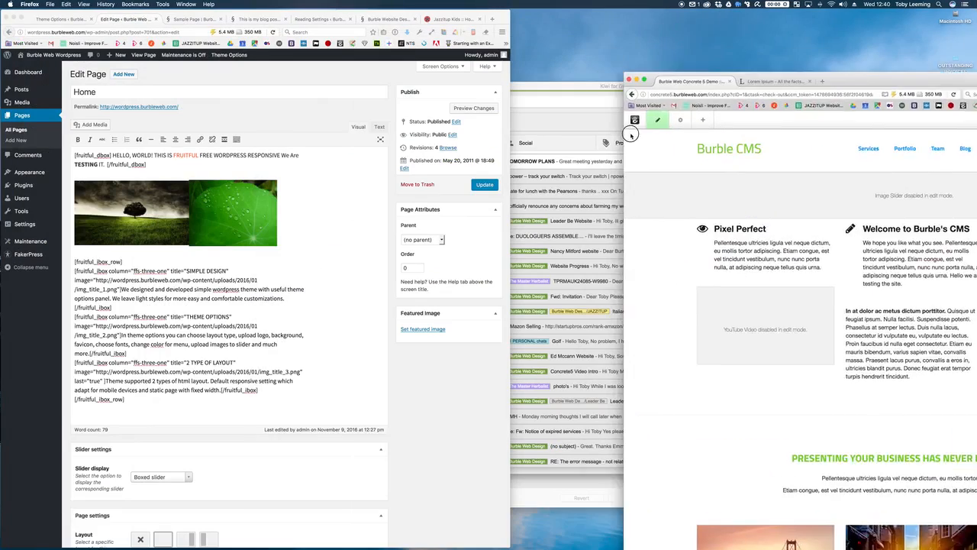
pyautogui.moveTo(631, 136); pyautogui.dragTo(975, 67)
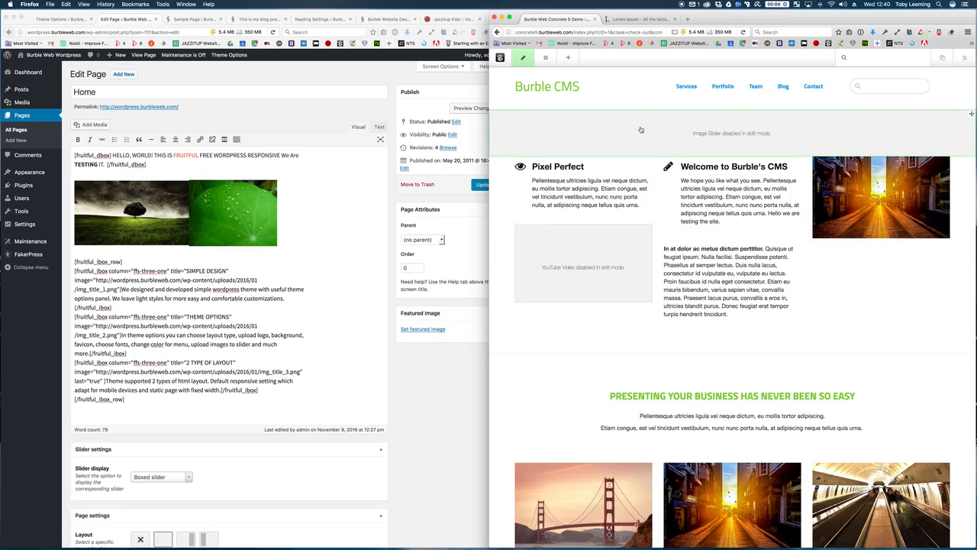
# Step: Open the image slider editor and move the second slide to the top
pyautogui.click(694, 127)
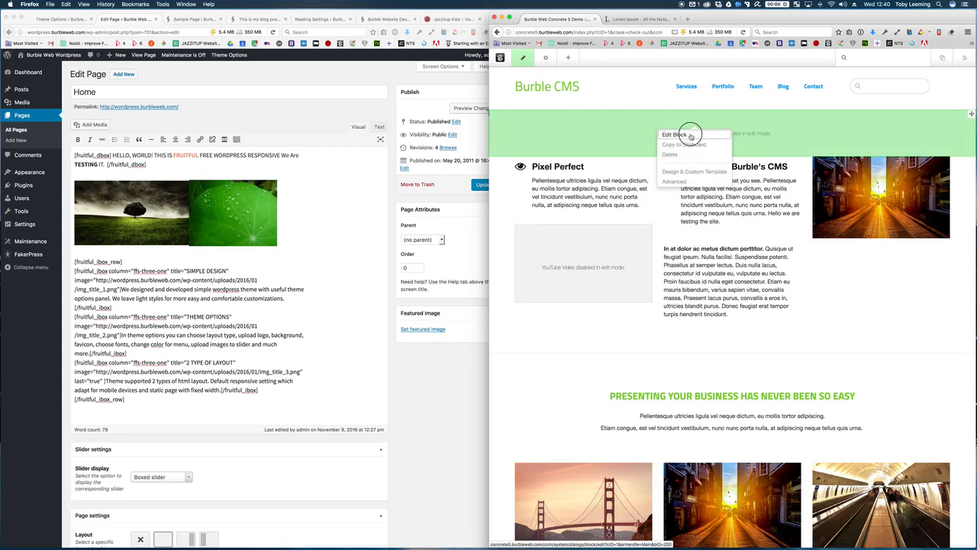
pyautogui.click(691, 136)
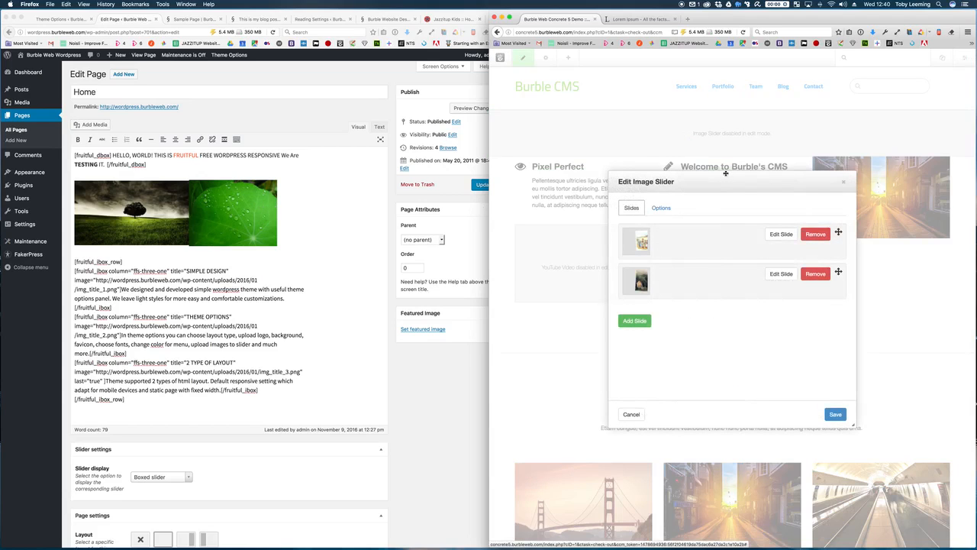
pyautogui.moveTo(726, 176); pyautogui.dragTo(722, 156)
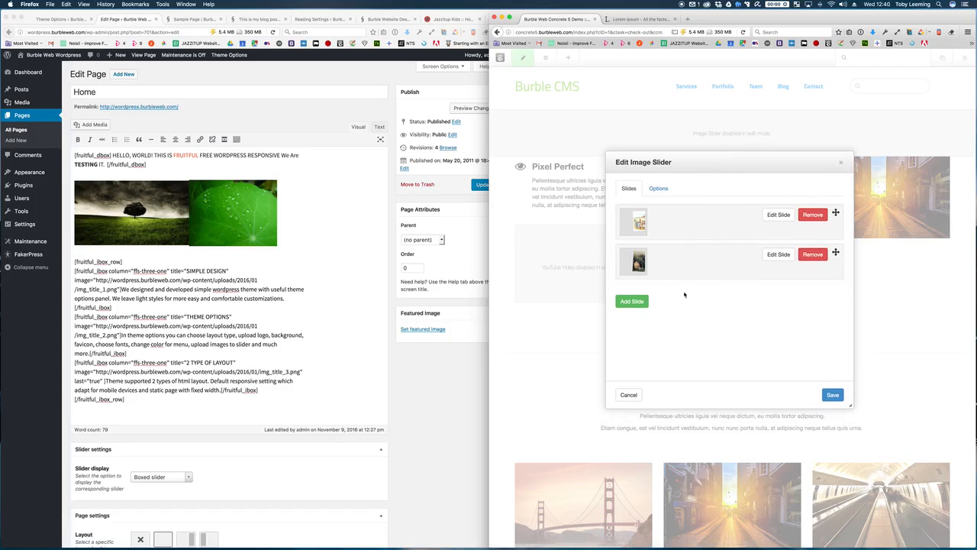
pyautogui.moveTo(837, 252); pyautogui.dragTo(836, 212)
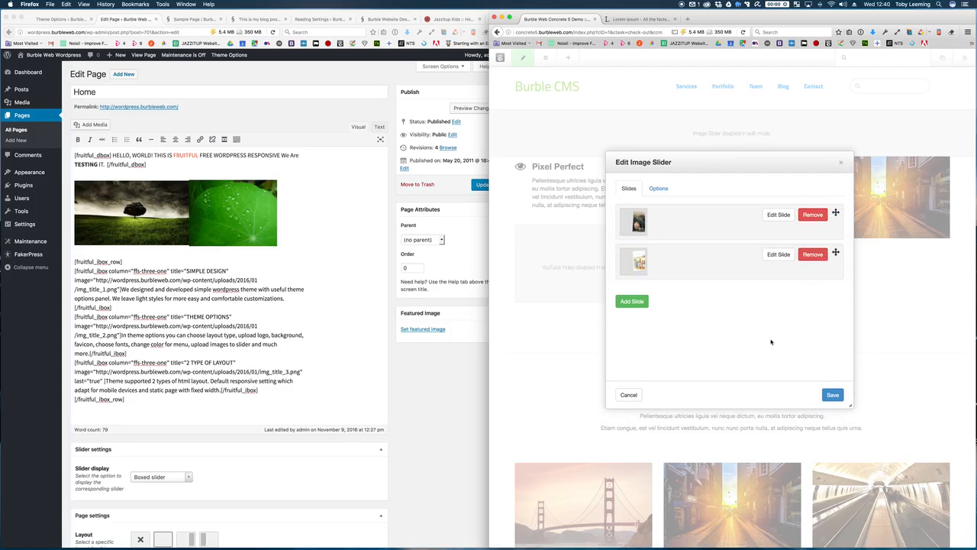
# Step: Add a new slide using plants.jpg as its image
pyautogui.click(633, 302)
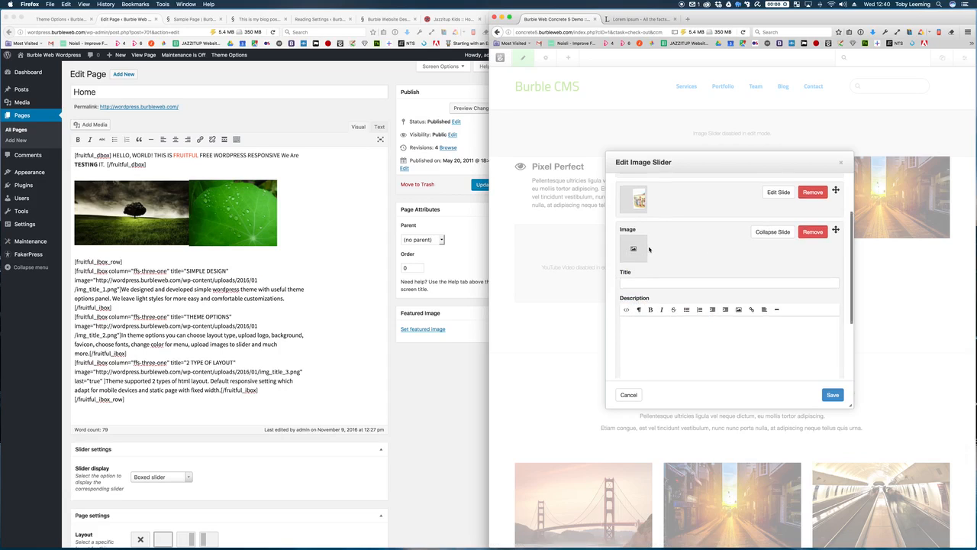
pyautogui.scroll(-1, 649, 249)
pyautogui.scroll(-2, 649, 249)
pyautogui.scroll(1, 637, 233)
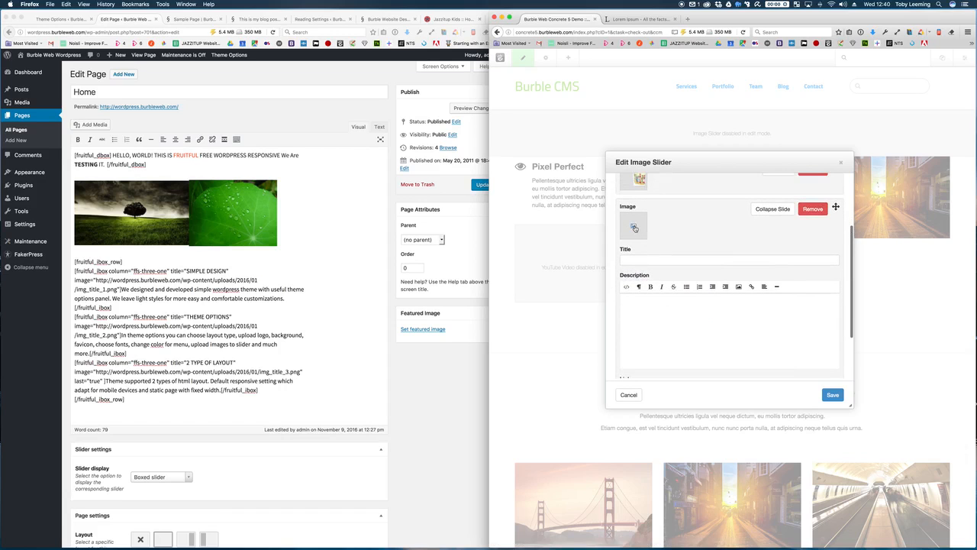
pyautogui.click(634, 228)
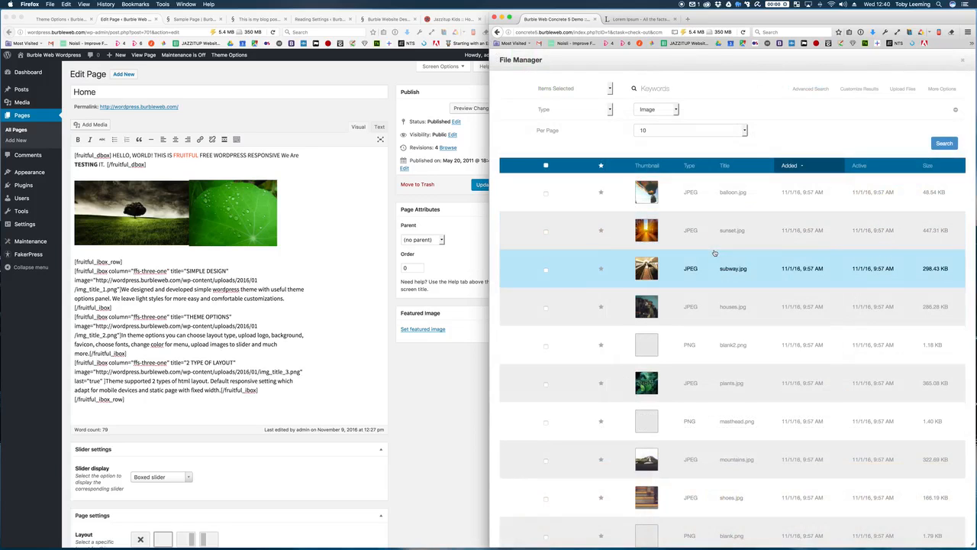
pyautogui.scroll(-2, 714, 252)
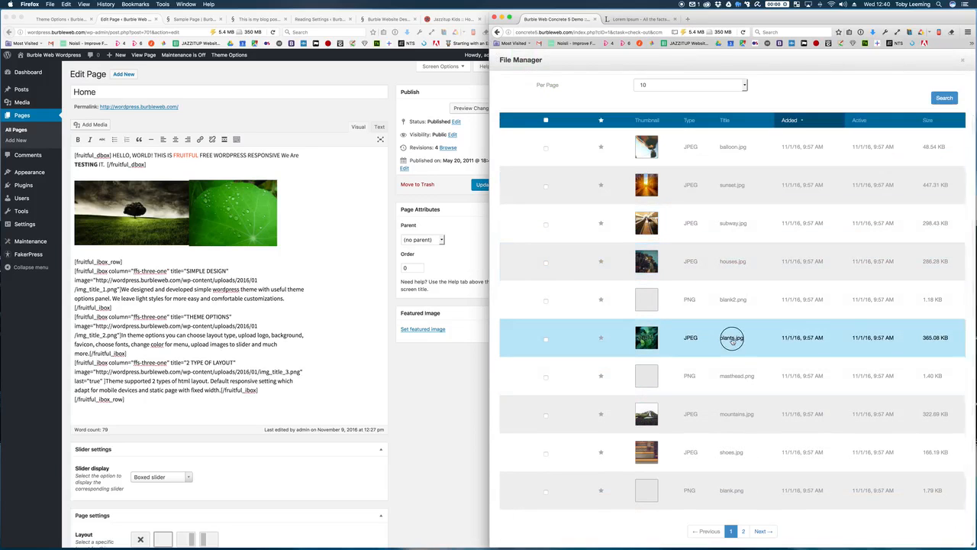
pyautogui.click(732, 339)
pyautogui.scroll(2, 732, 338)
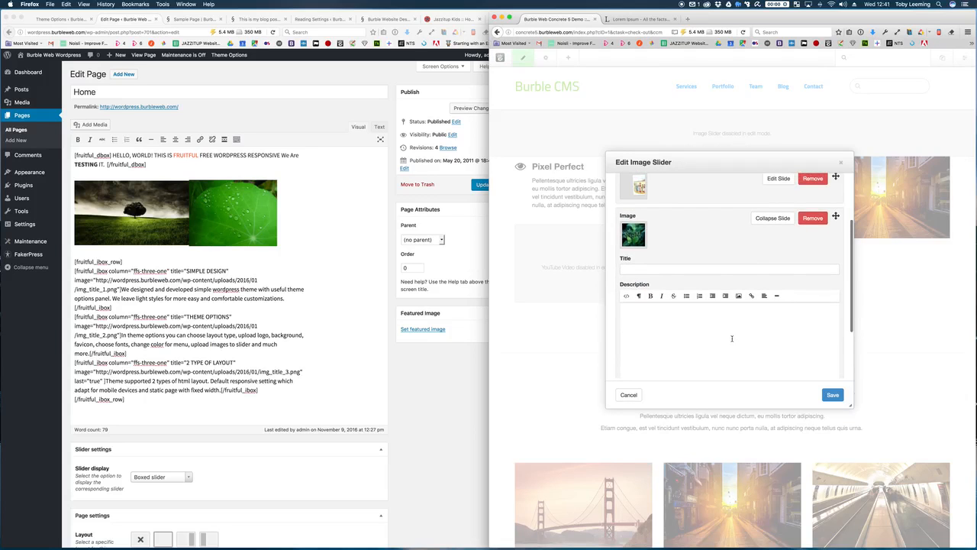
pyautogui.scroll(-3, 732, 339)
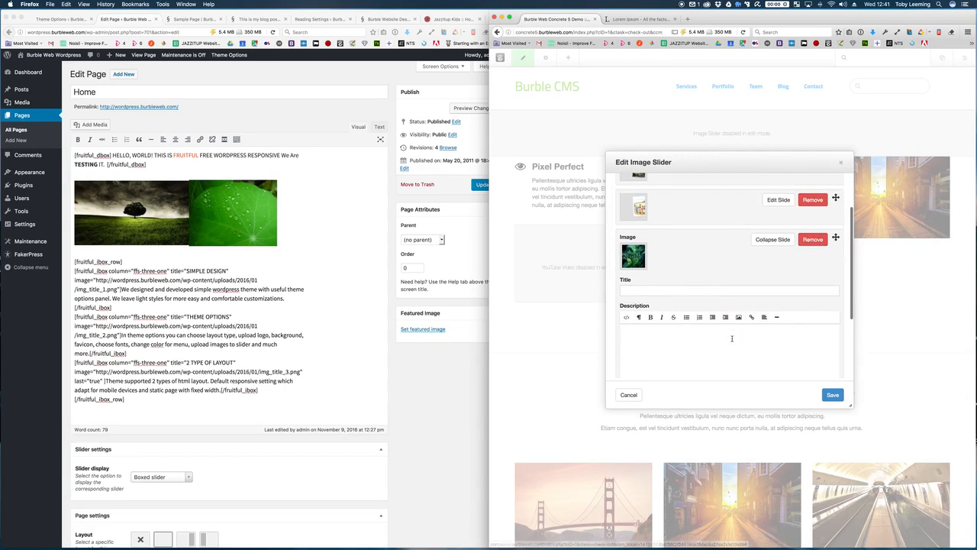
pyautogui.scroll(-1, 732, 339)
# Step: Title the slide 'This is my test', describe Burble testing Concrete5, and save
pyautogui.click(642, 225)
pyautogui.write('This is')
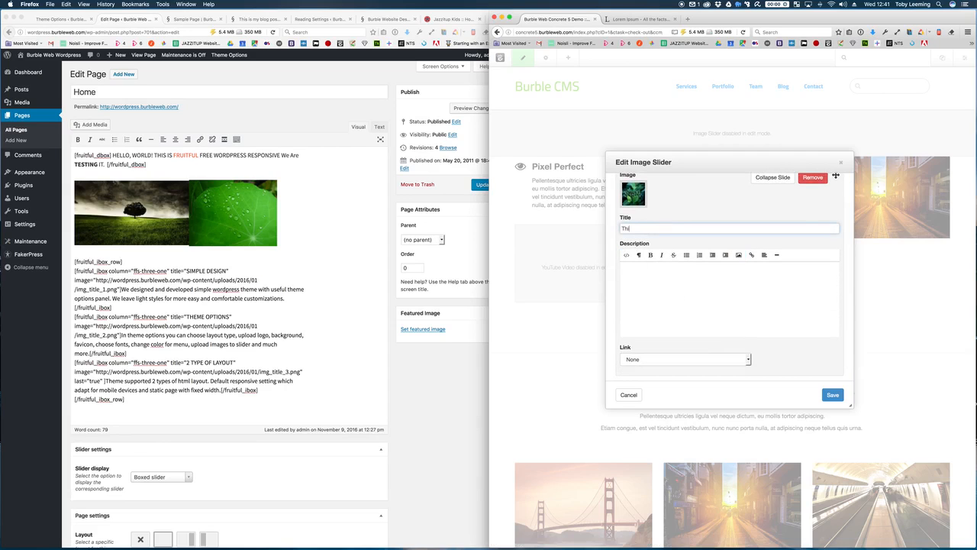
pyautogui.write('st')
pyautogui.press('Tab')
pyautogui.write('Hello Burble we are testing Con')
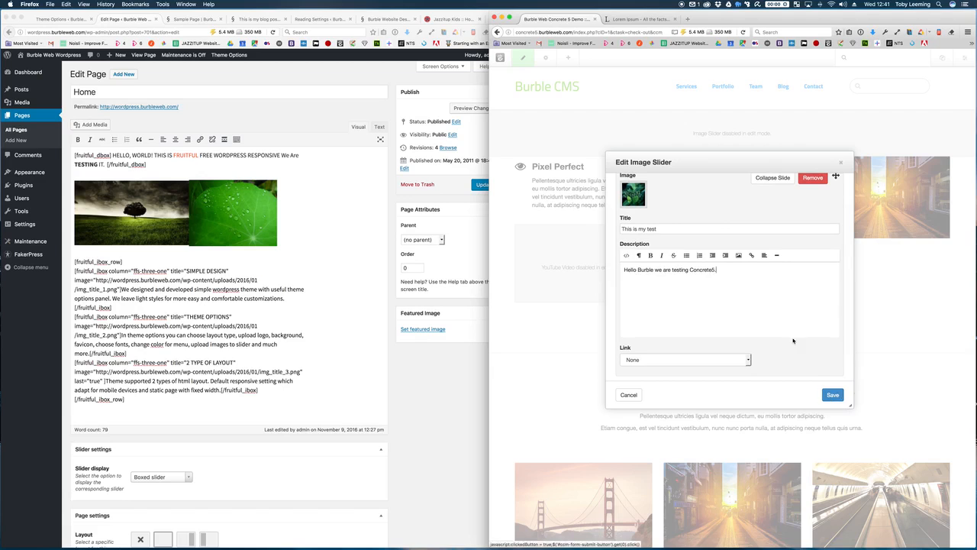
pyautogui.scroll(-2, 785, 322)
pyautogui.scroll(5, 719, 357)
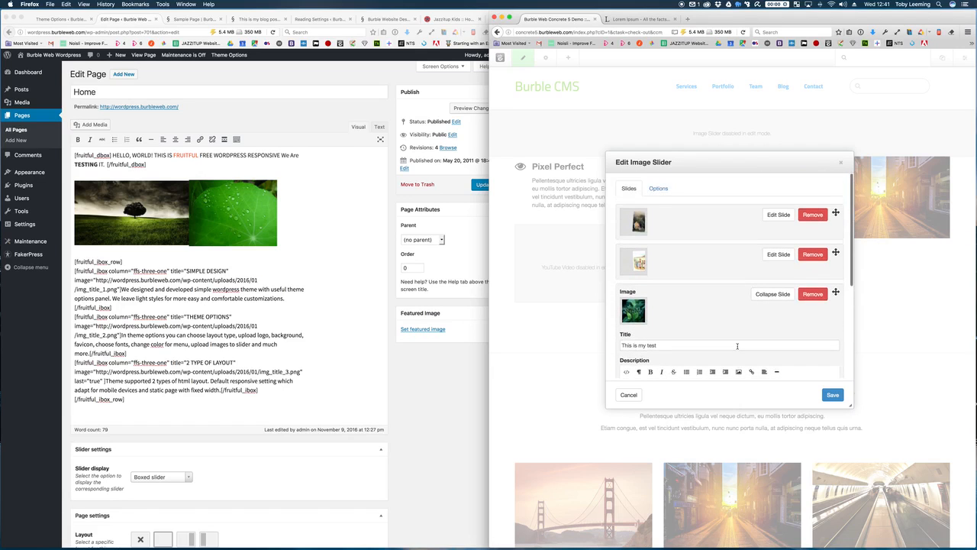
pyautogui.click(834, 395)
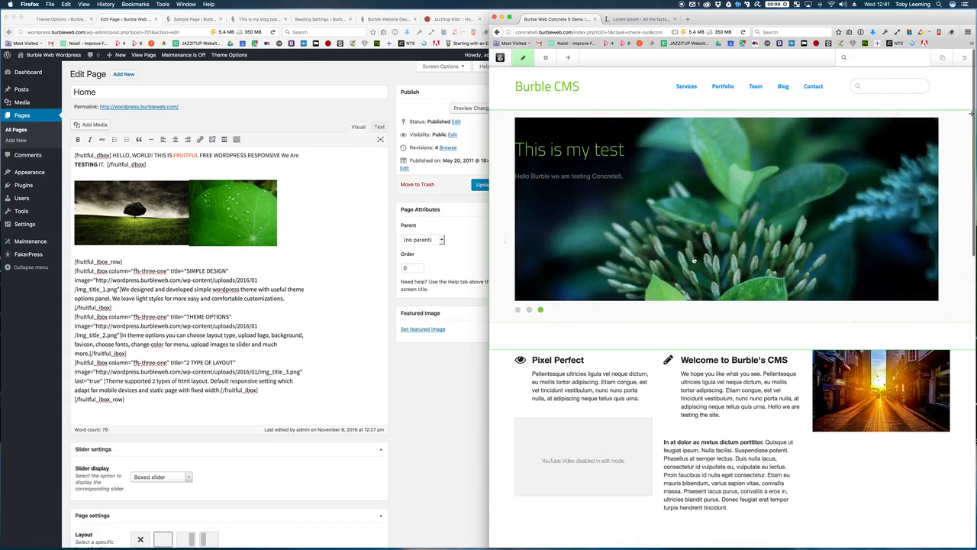
# Step: Discard the home page's unpublished edits to restore its original two-slide layout
pyautogui.scroll(-5, 694, 261)
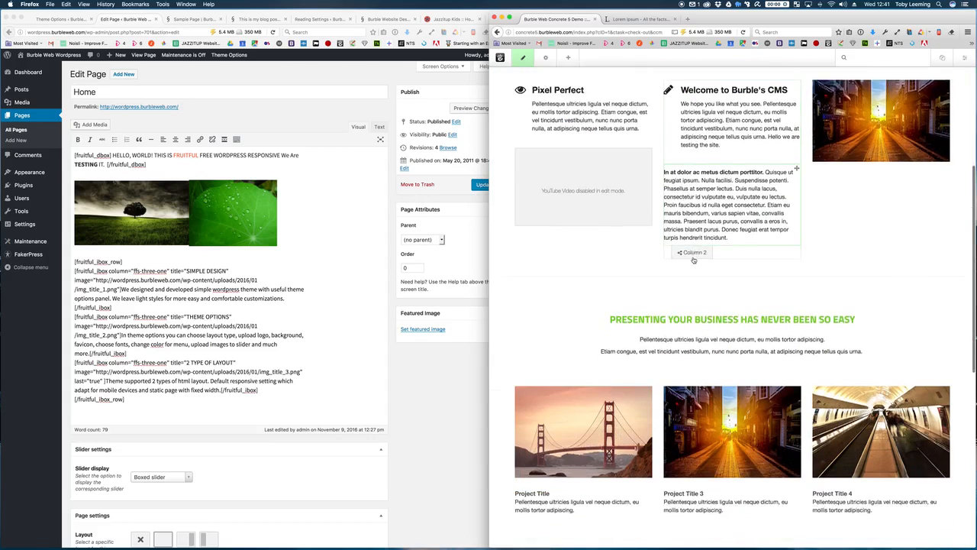
pyautogui.scroll(-2, 693, 260)
pyautogui.scroll(6, 693, 261)
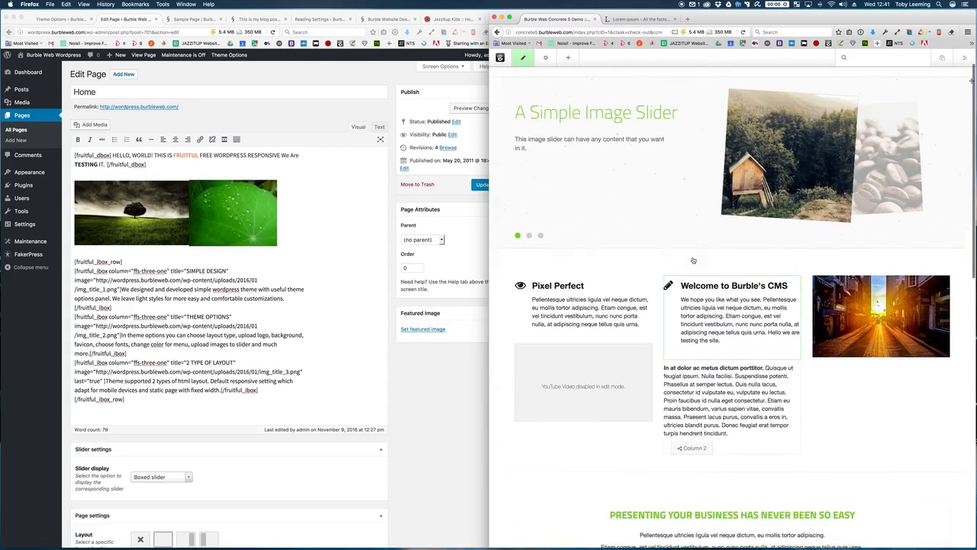
pyautogui.scroll(1, 694, 261)
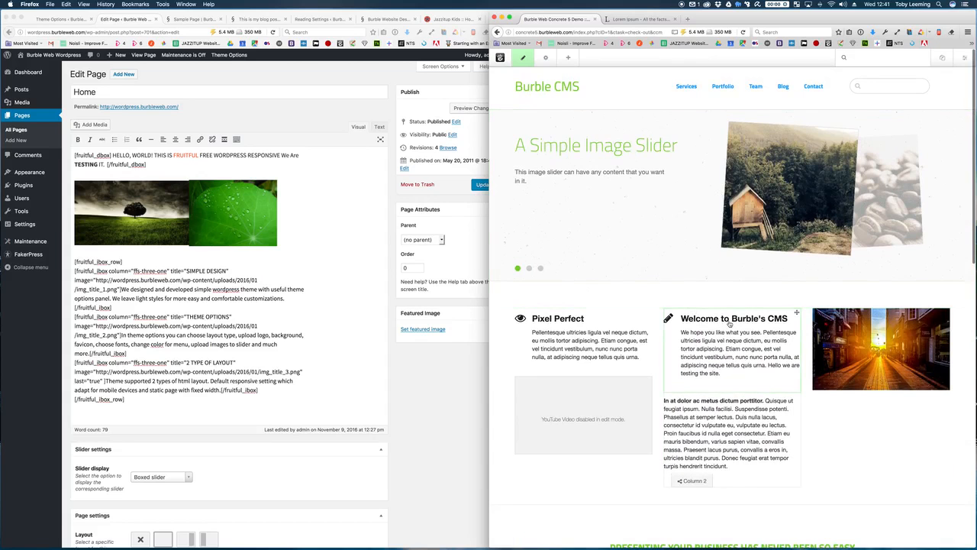
pyautogui.scroll(-1, 729, 324)
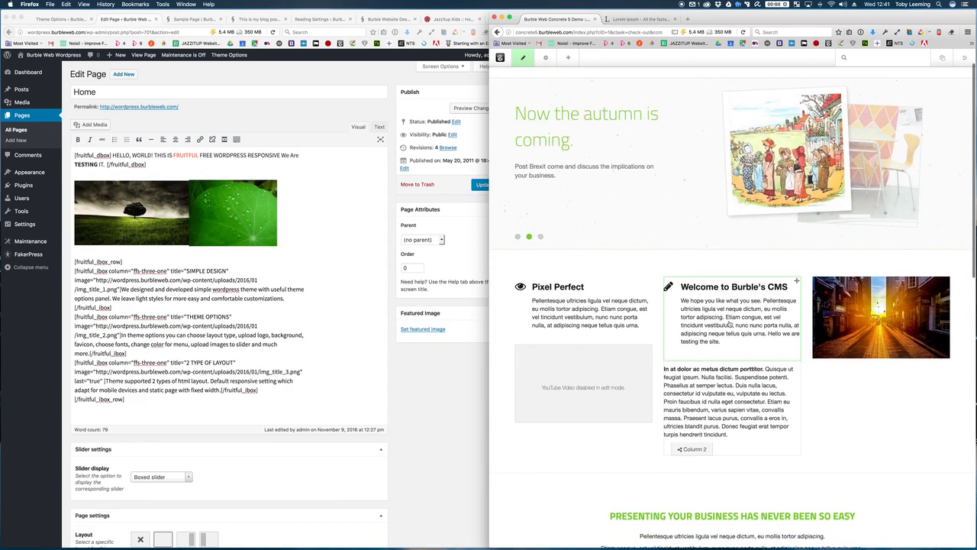
pyautogui.click(523, 57)
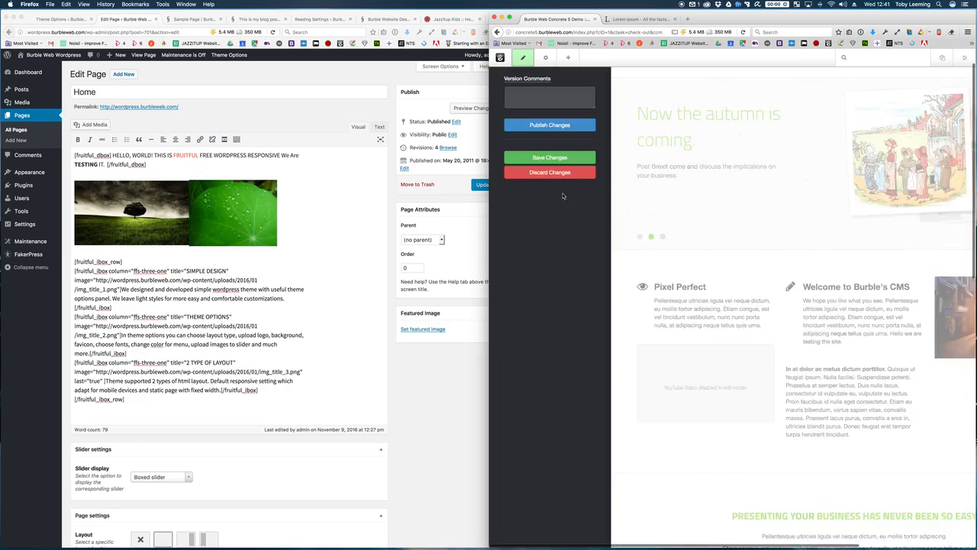
pyautogui.click(556, 175)
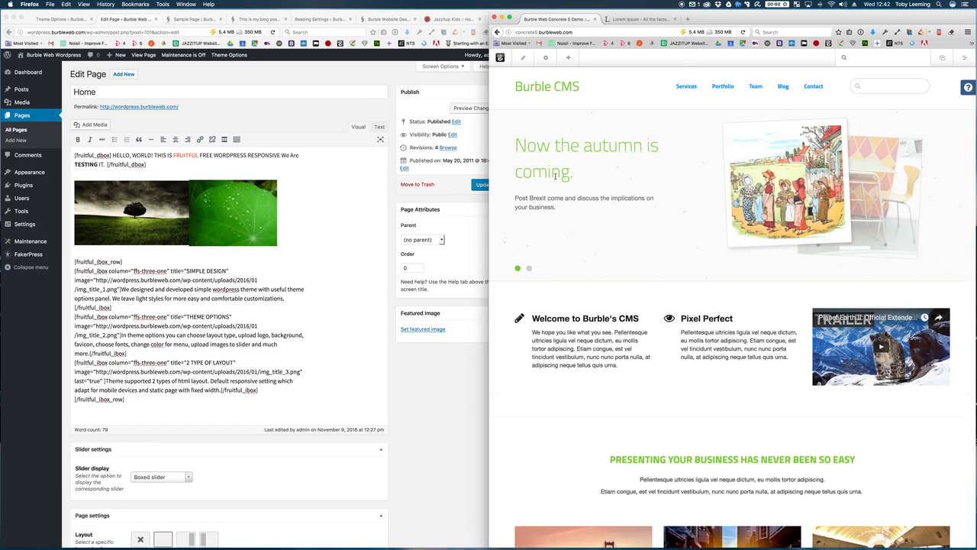
# Step: Open the Team > About page and put it into edit mode
pyautogui.click(723, 85)
pyautogui.moveTo(754, 87)
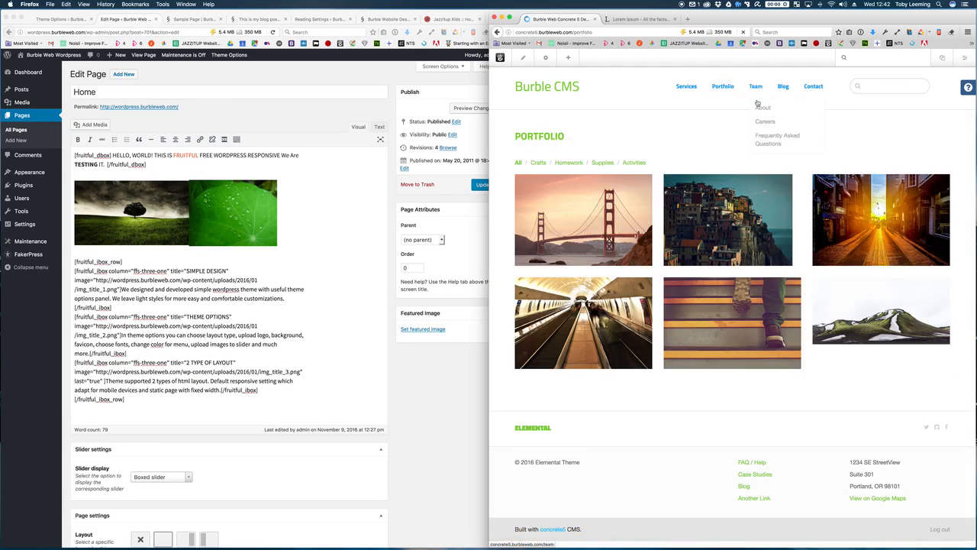
pyautogui.click(759, 107)
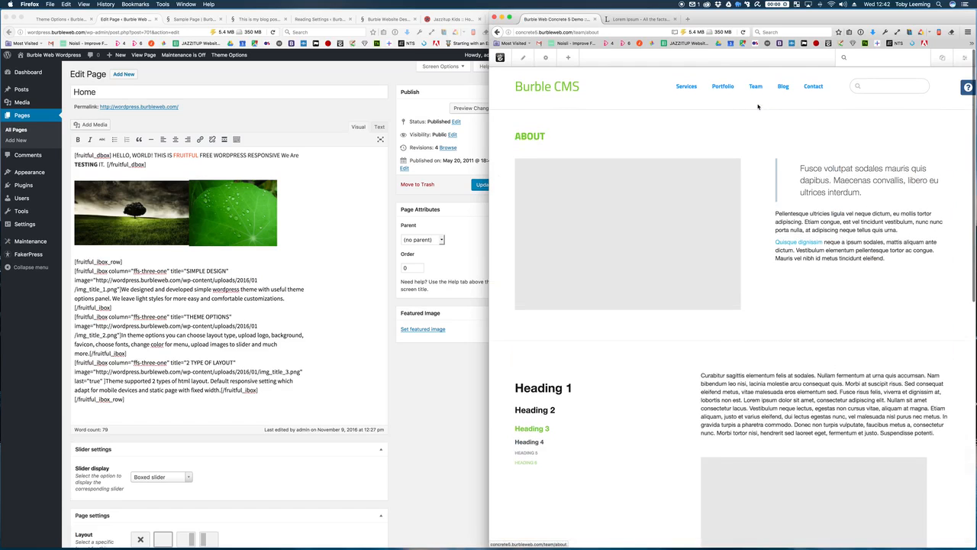
pyautogui.click(524, 60)
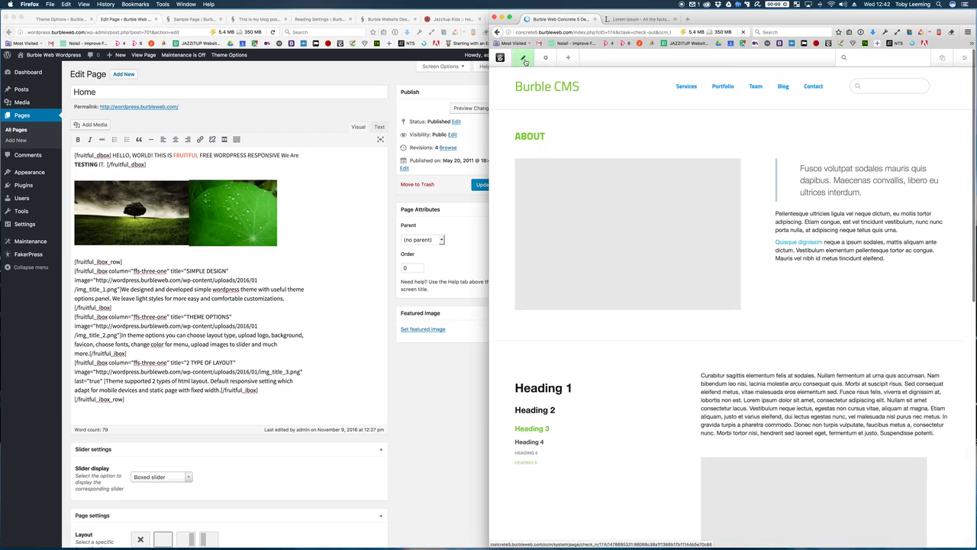
# Step: Add 'John has joined the business.' above the first paragraph and publish the page
pyautogui.click(862, 241)
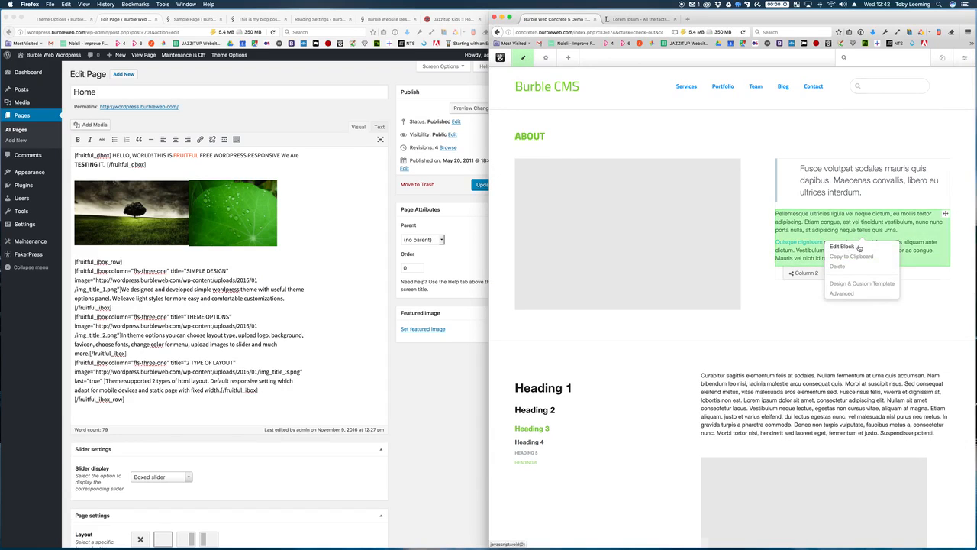
pyautogui.click(857, 246)
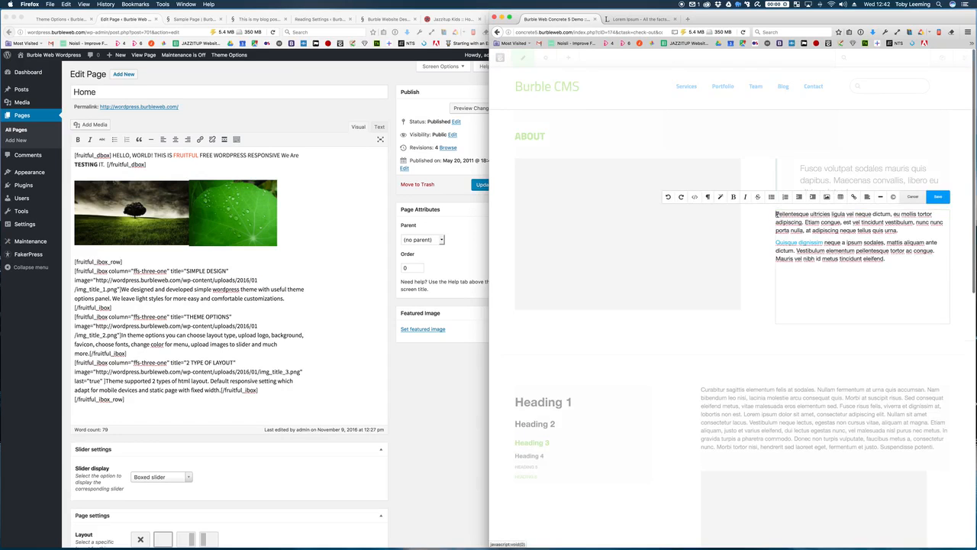
pyautogui.write('John has jo')
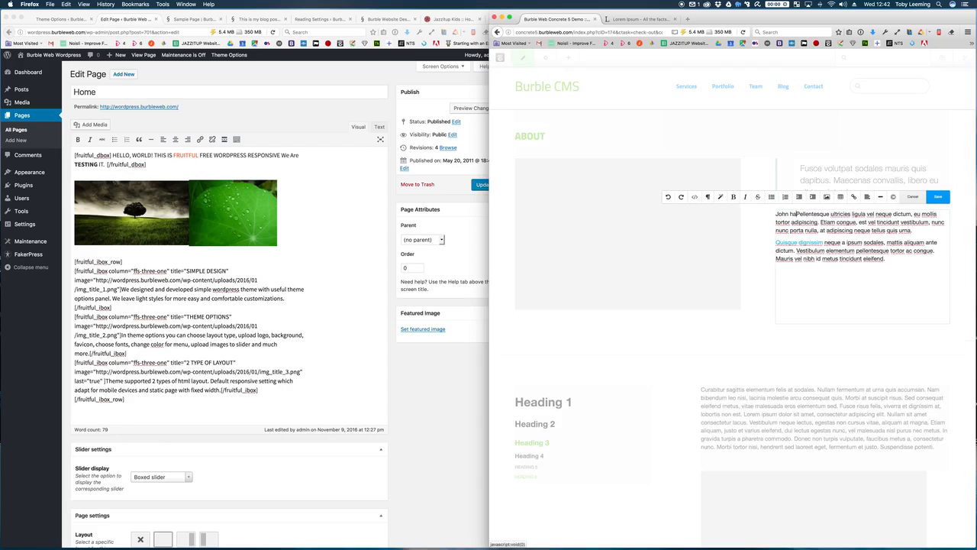
pyautogui.write('ined the business.')
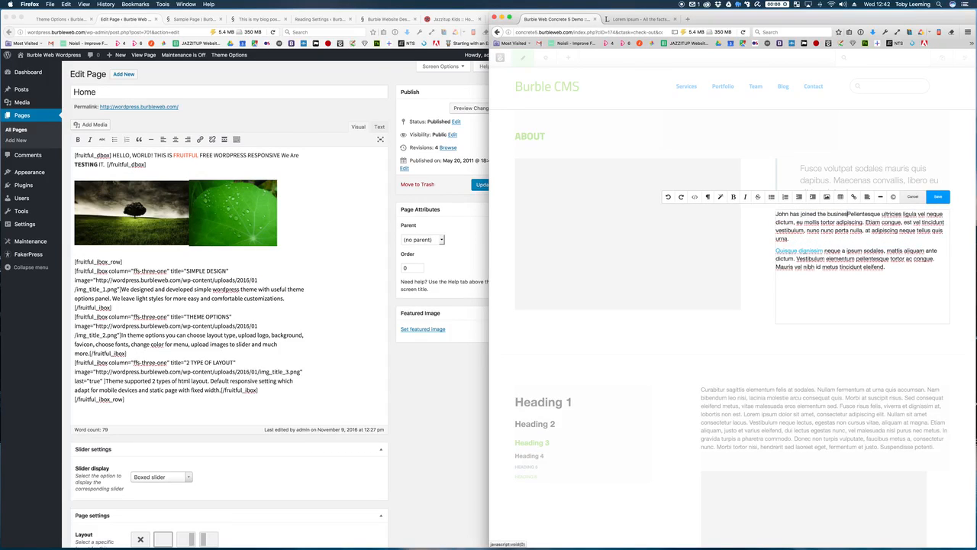
pyautogui.press('Return')
pyautogui.press('Return')
pyautogui.press('BackSpace')
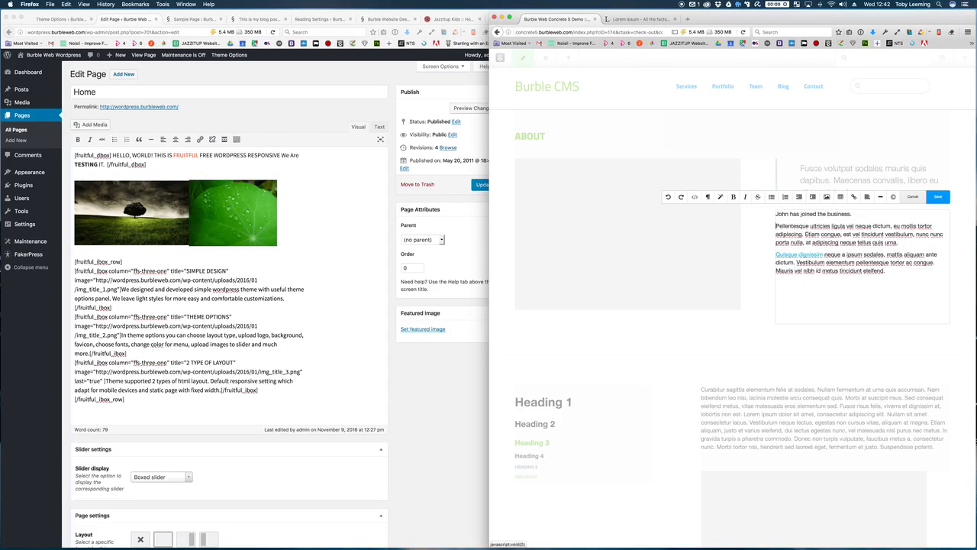
pyautogui.click(939, 197)
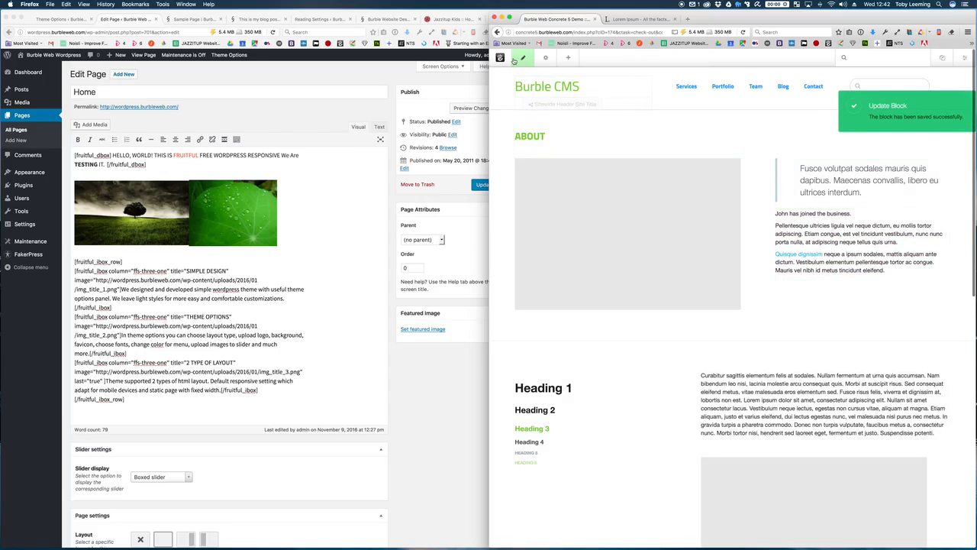
pyautogui.click(523, 58)
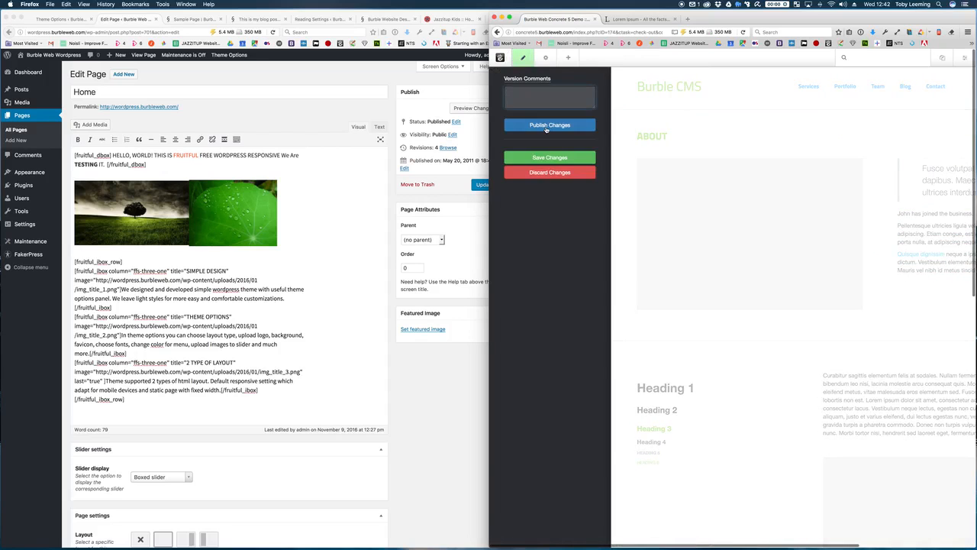
pyautogui.click(546, 130)
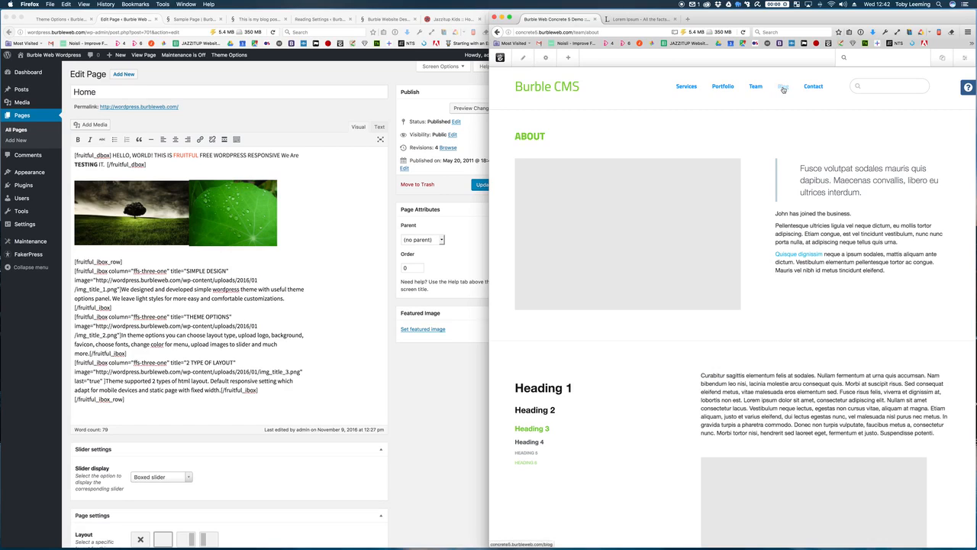
# Step: Show Concrete5's Blog page, then bring WordPress forward on its Sample Page tab
pyautogui.click(783, 87)
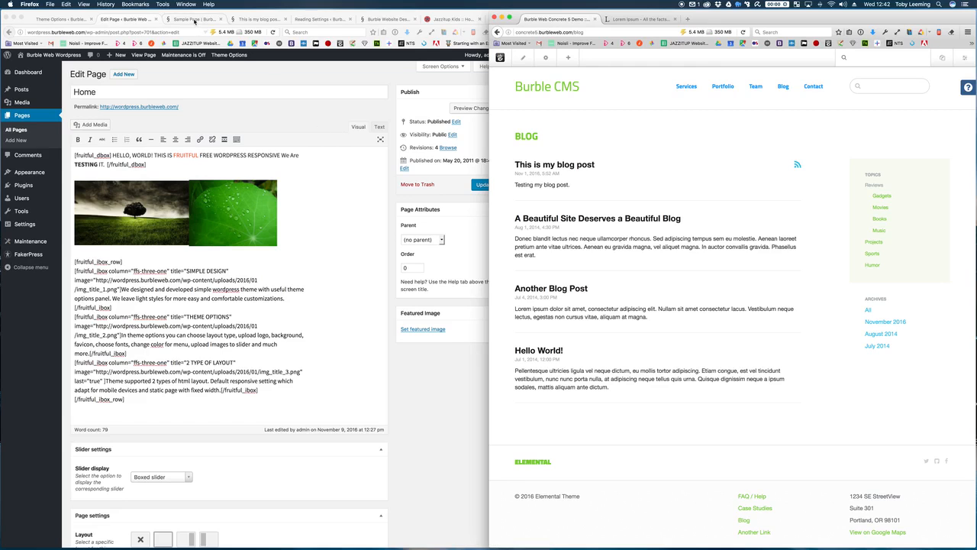
pyautogui.click(136, 21)
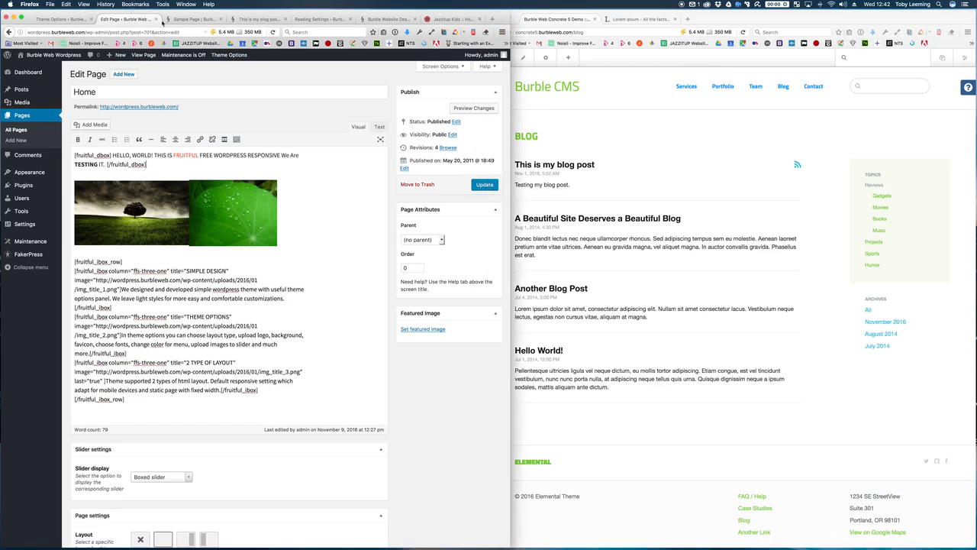
pyautogui.click(193, 19)
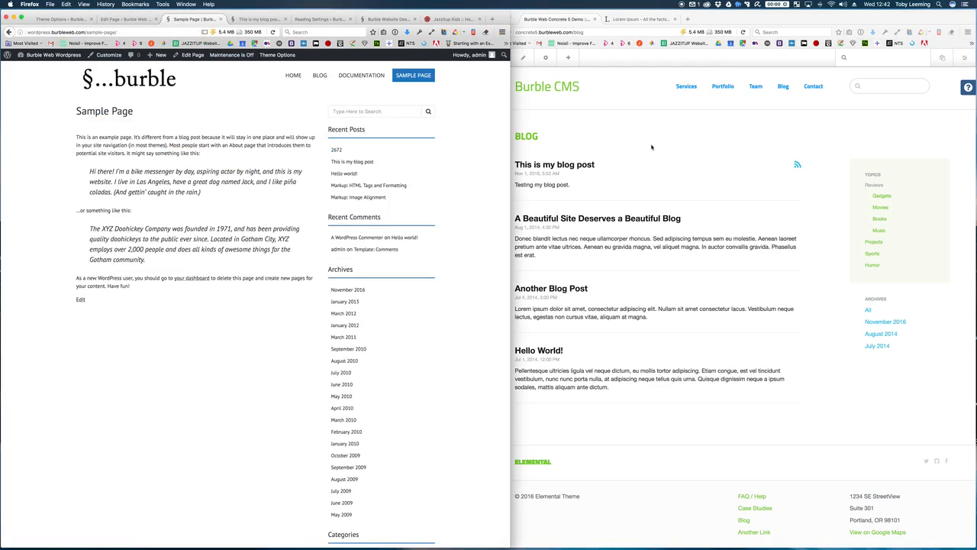
# Step: Open WordPress's Category Archives: Generic page listing its three blog posts
pyautogui.moveTo(509, 163); pyautogui.dragTo(486, 164)
pyautogui.scroll(-5, 422, 176)
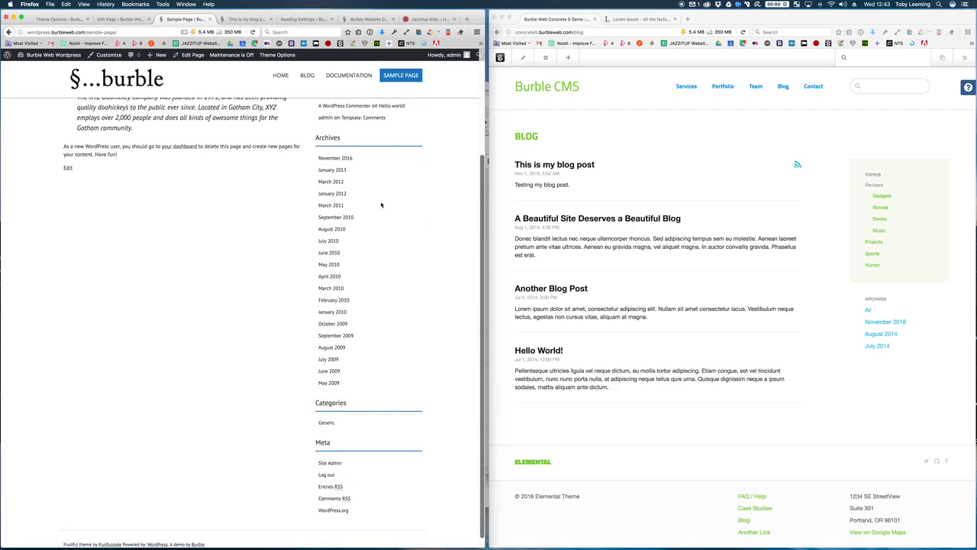
pyautogui.scroll(1, 384, 202)
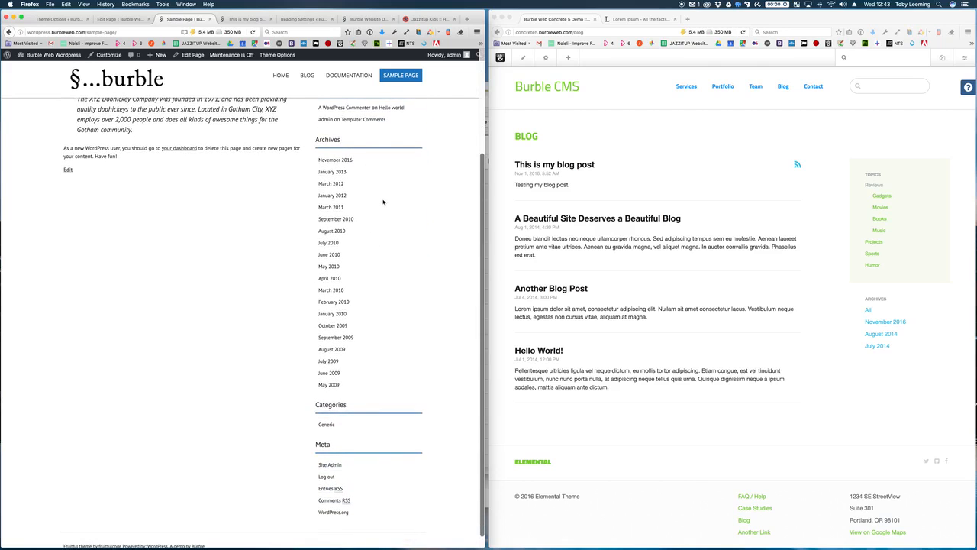
pyautogui.scroll(5, 385, 203)
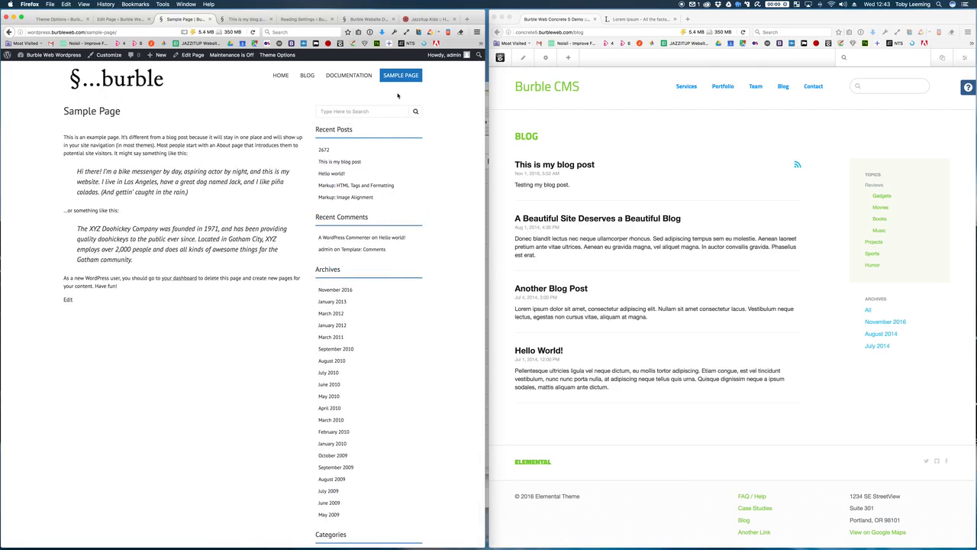
pyautogui.click(309, 77)
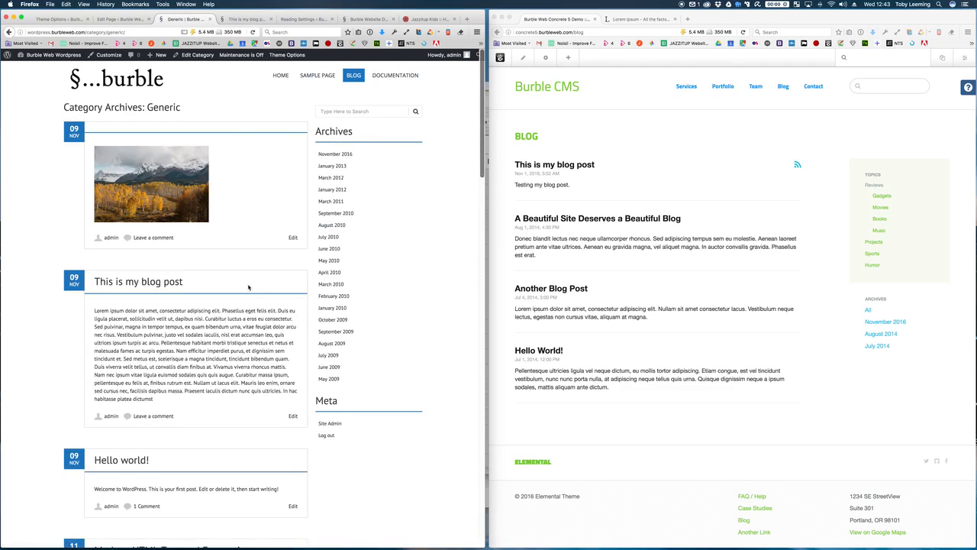
pyautogui.scroll(-4, 245, 226)
pyautogui.scroll(4, 247, 225)
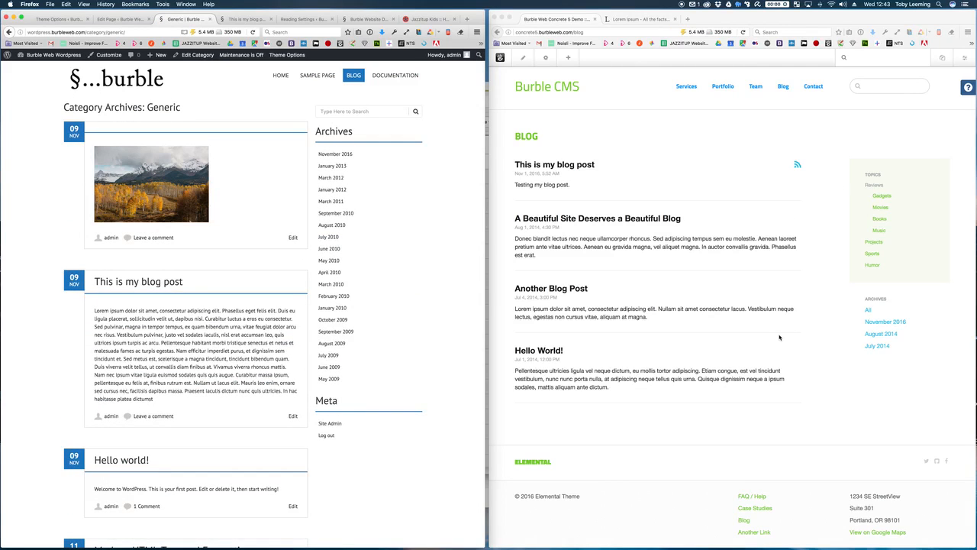
# Step: View Concrete5's November 2016 blog archive, then return to the full post list
pyautogui.click(803, 326)
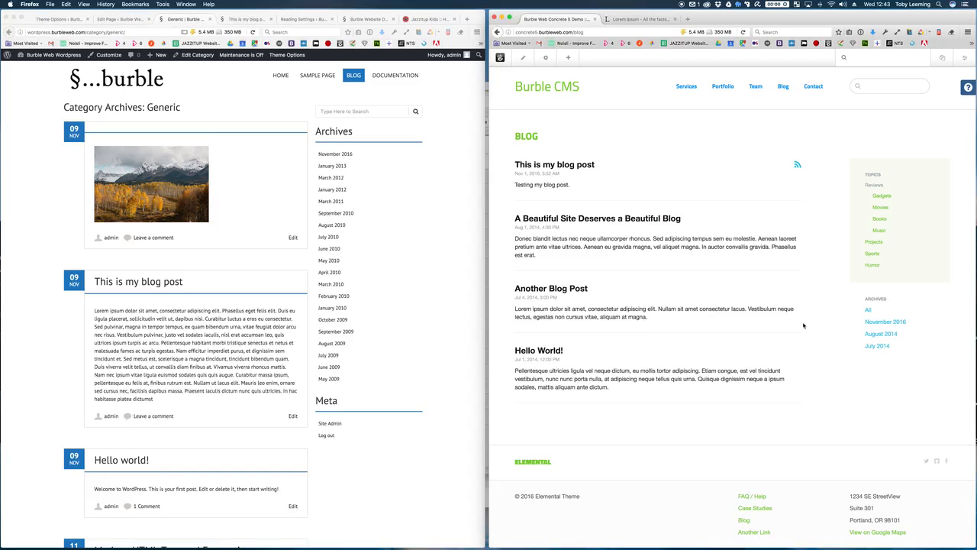
pyautogui.click(875, 323)
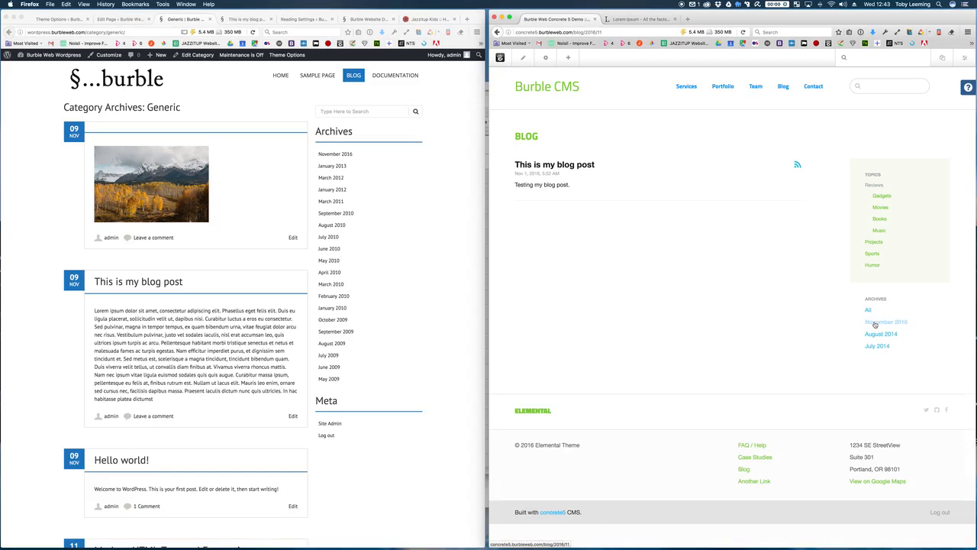
pyautogui.click(496, 32)
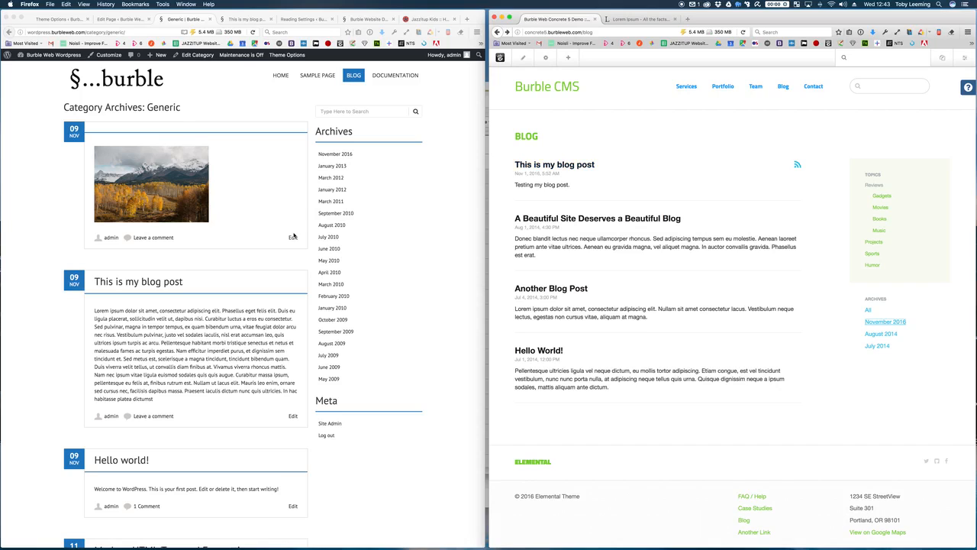
pyautogui.click(684, 139)
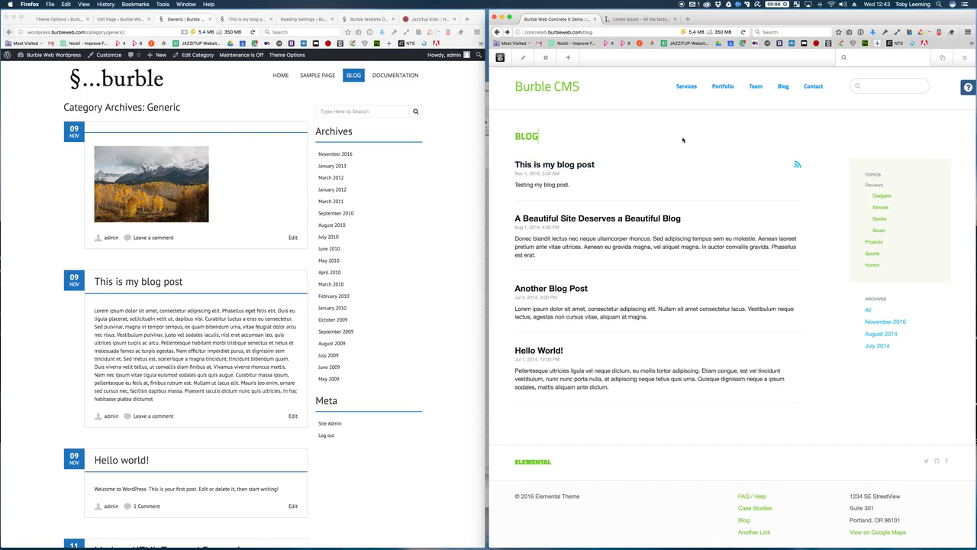
# Step: Create a new Blog Entry page under Blog, opening its empty Composer form
pyautogui.click(943, 59)
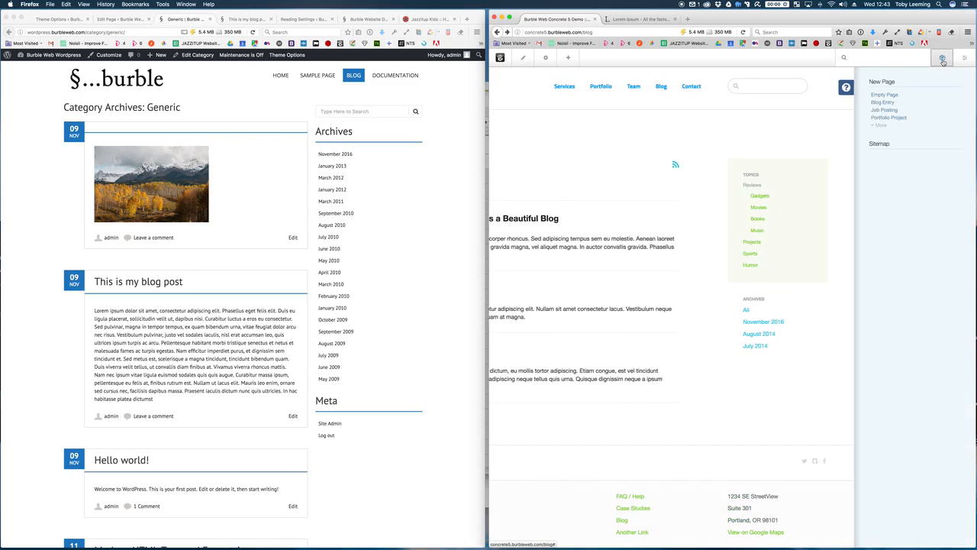
pyautogui.click(886, 103)
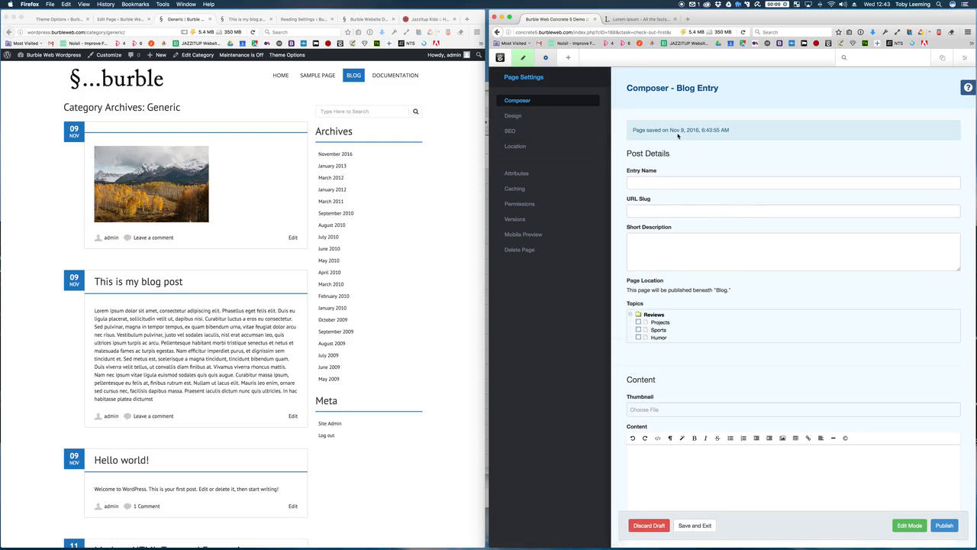
pyautogui.scroll(-3, 677, 136)
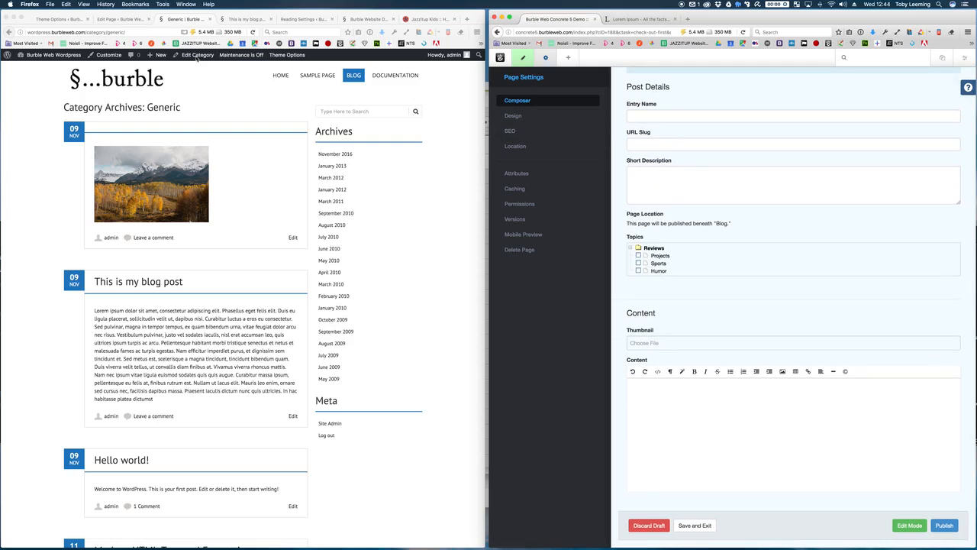
pyautogui.click(122, 18)
# Step: Start an empty WordPress post via Posts > Add New and look over the blank editor
pyautogui.moveTo(34, 92)
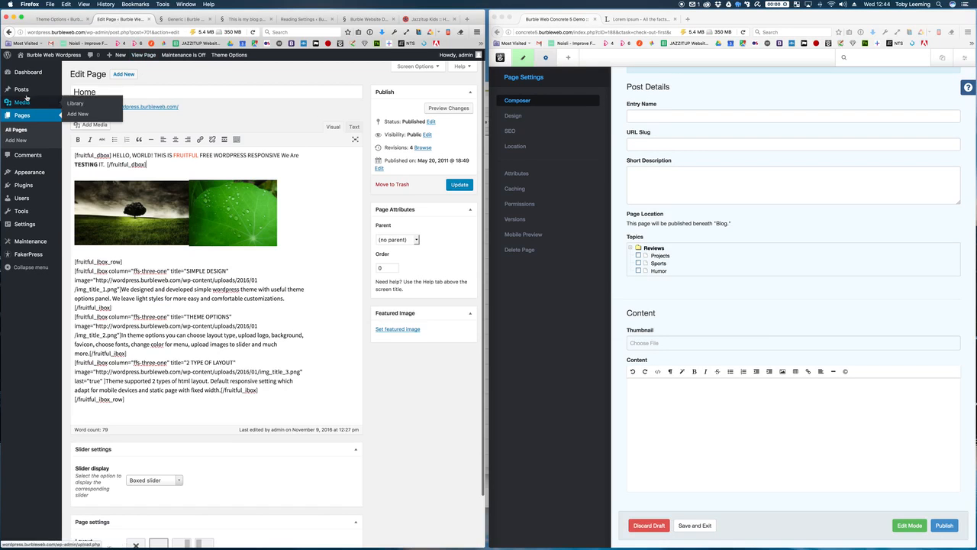
pyautogui.click(83, 100)
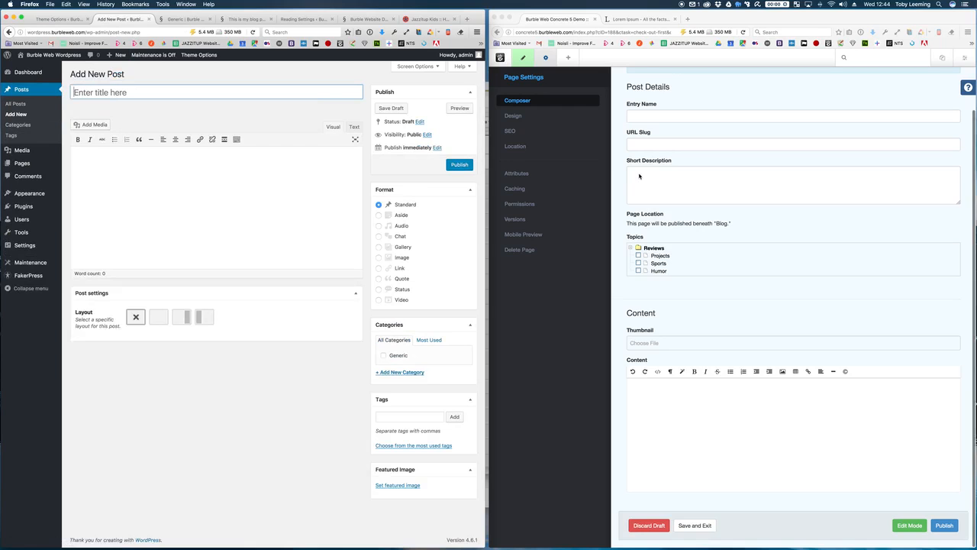
pyautogui.scroll(2, 640, 175)
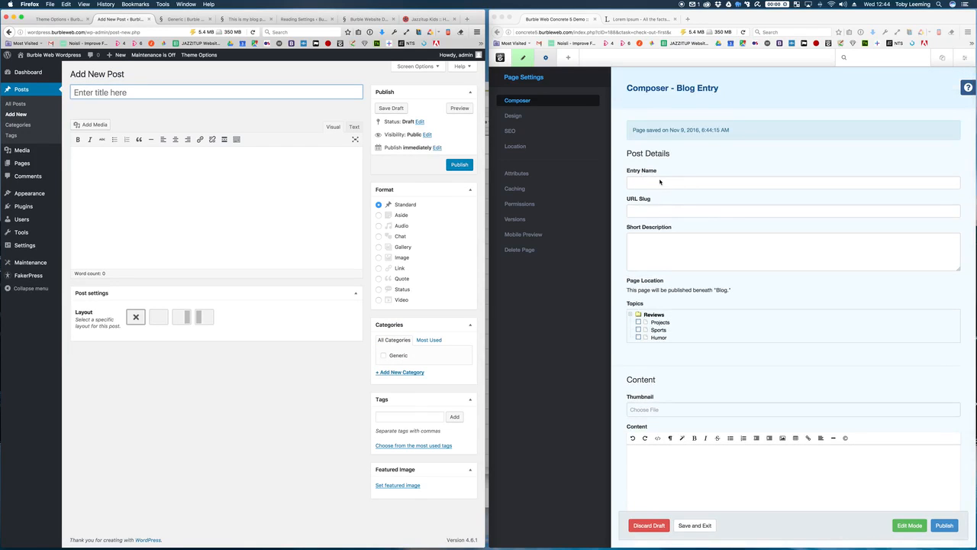
pyautogui.scroll(-1, 649, 176)
pyautogui.scroll(-1, 660, 182)
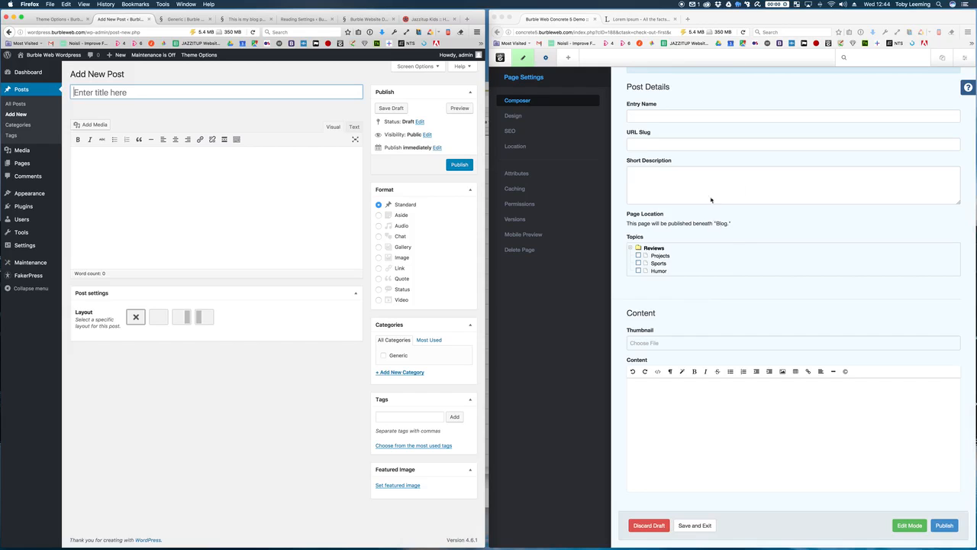
pyautogui.scroll(2, 717, 223)
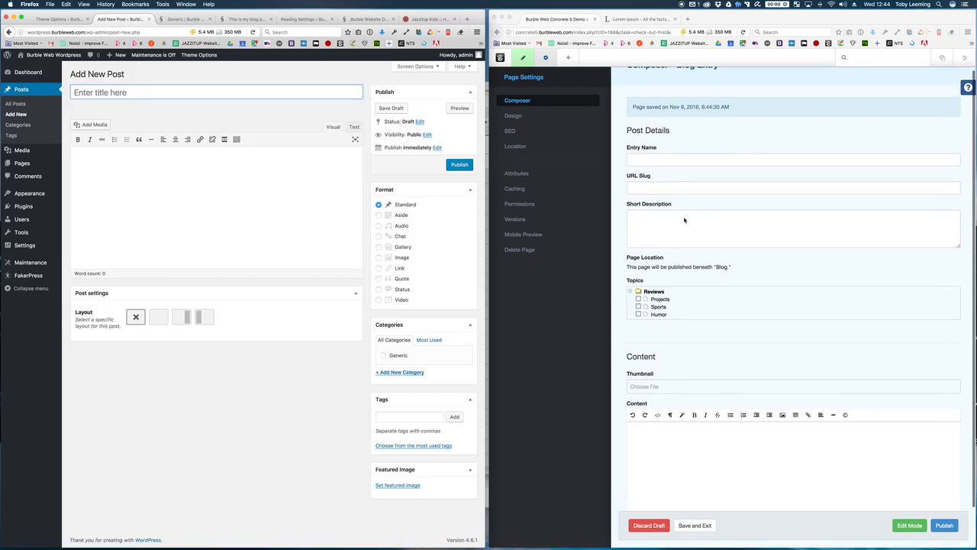
pyautogui.scroll(1, 685, 220)
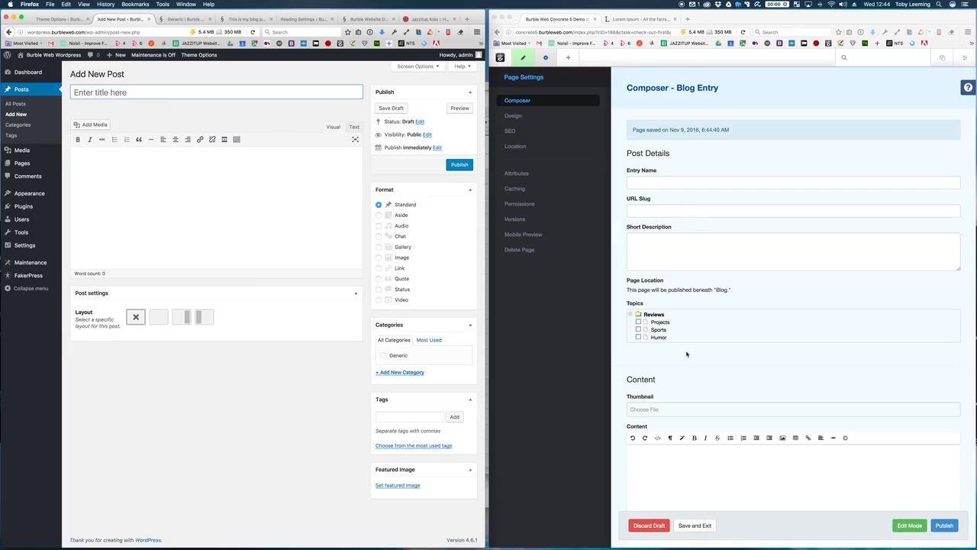
pyautogui.scroll(-1, 687, 353)
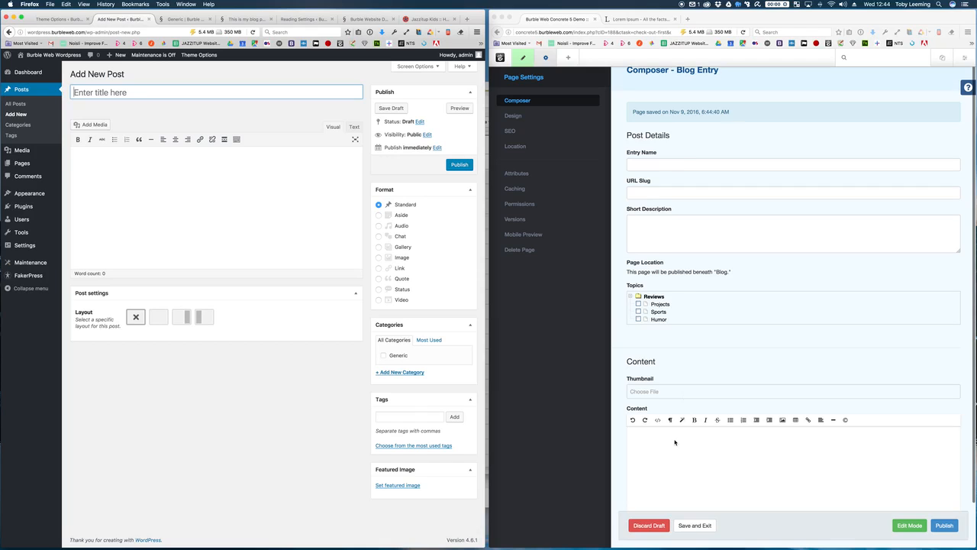
pyautogui.scroll(-2, 675, 442)
pyautogui.scroll(-1, 655, 351)
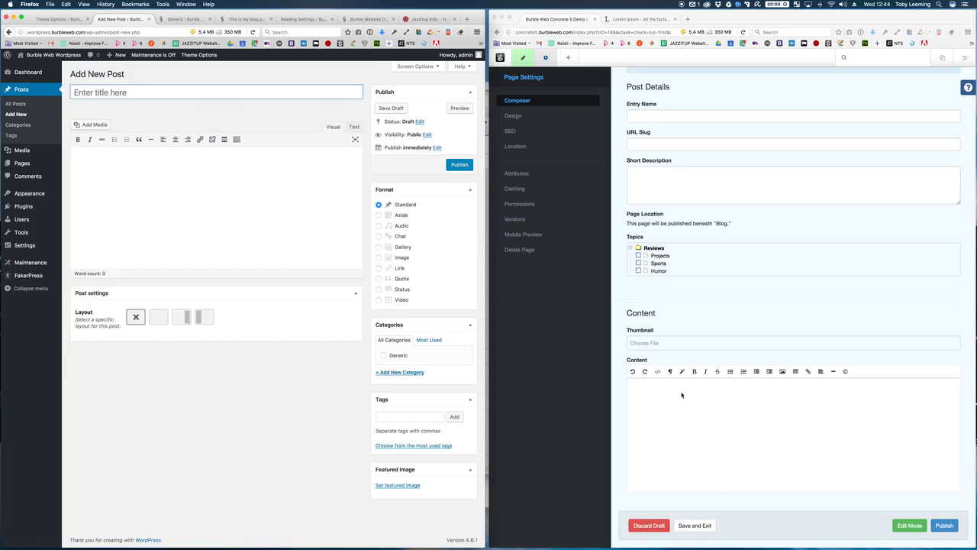
# Step: Name the Concrete5 blog entry 'Another Test Post' and tag it with the Projects topic
pyautogui.scroll(2, 682, 395)
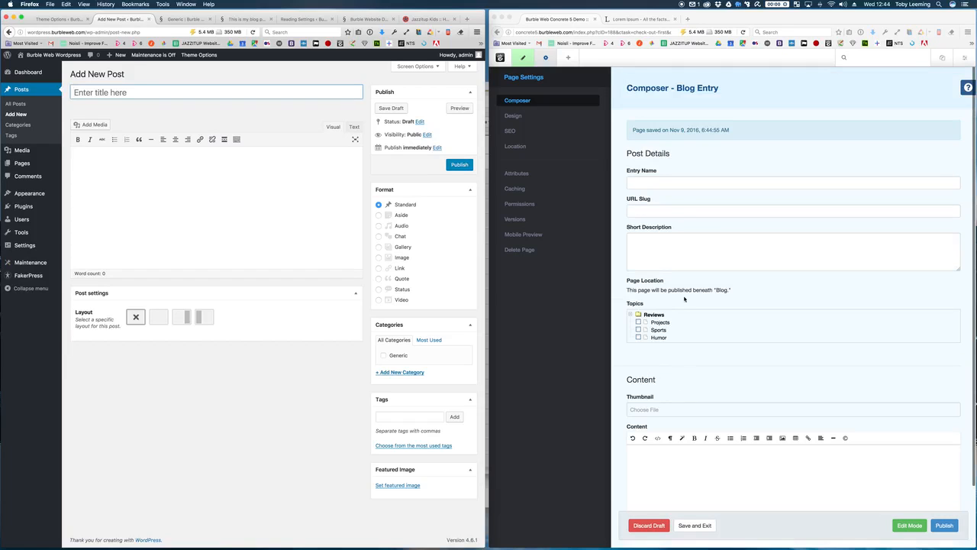
pyautogui.click(672, 183)
pyautogui.write('Another Test')
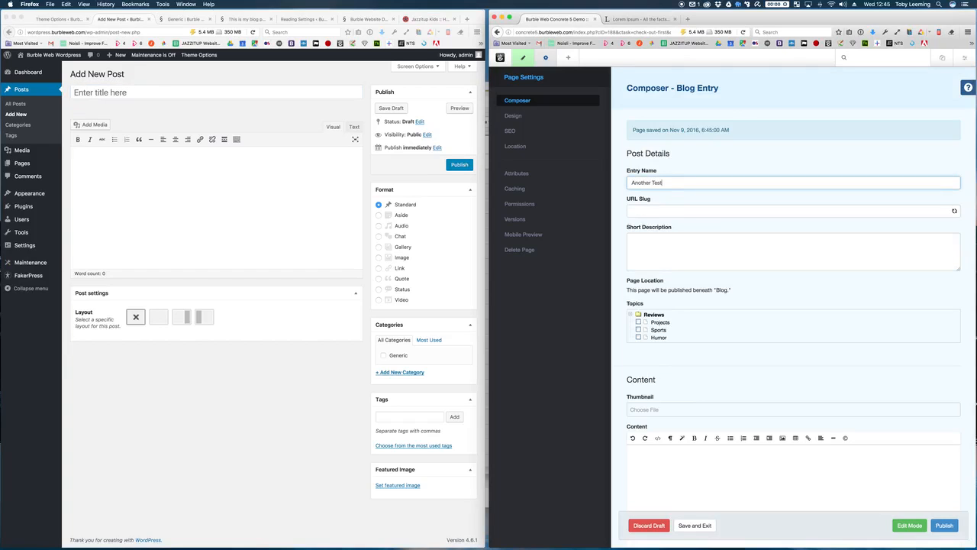
pyautogui.write(' Post')
pyautogui.click(712, 250)
pyautogui.scroll(-1, 712, 251)
pyautogui.click(639, 286)
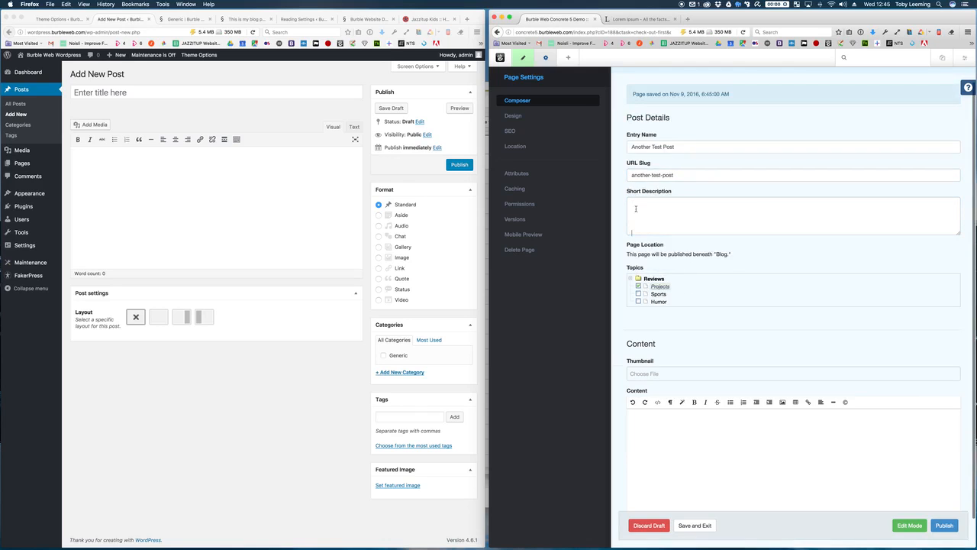
pyautogui.scroll(-1, 676, 255)
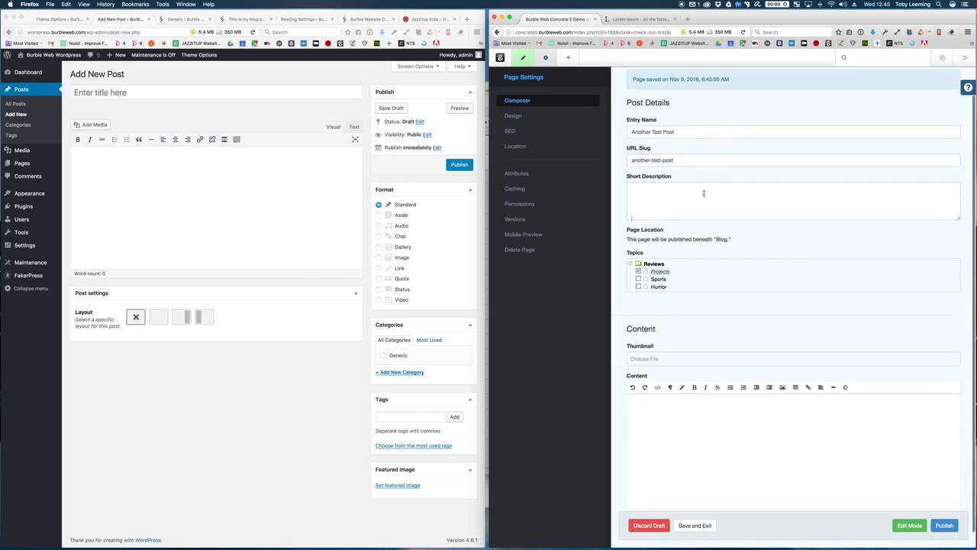
# Step: Paste lorem ipsum into Short Description and delete everything from 'Phasellus' onward
pyautogui.press('super+Tab')
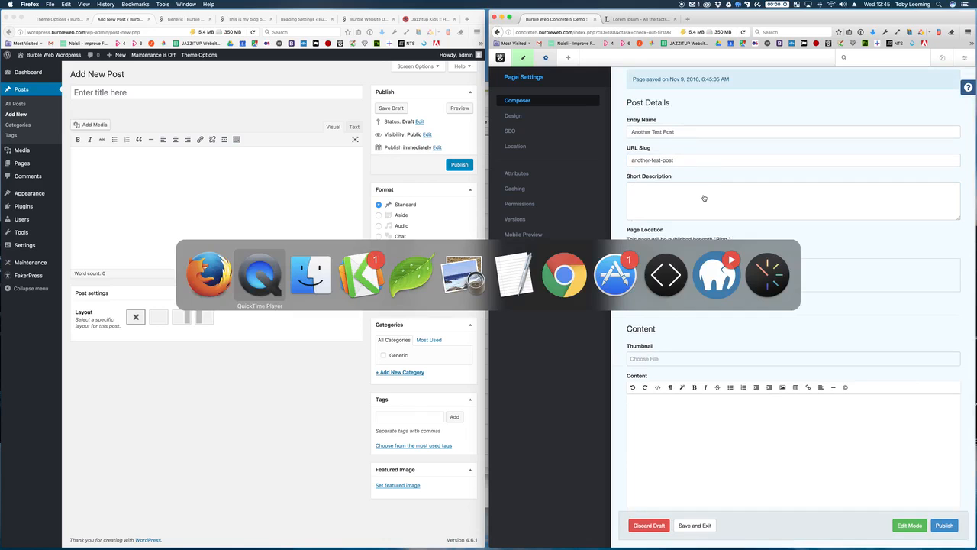
pyautogui.click(640, 20)
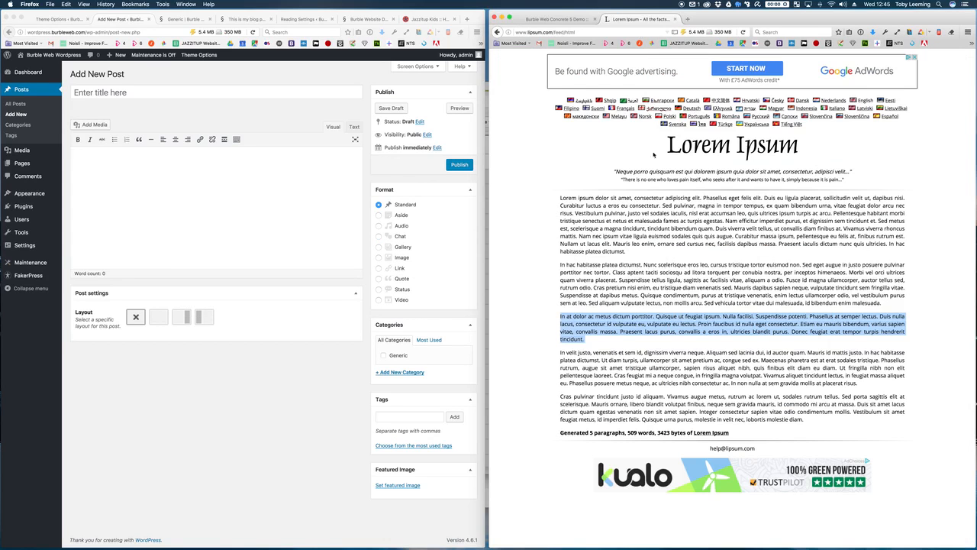
pyautogui.click(556, 21)
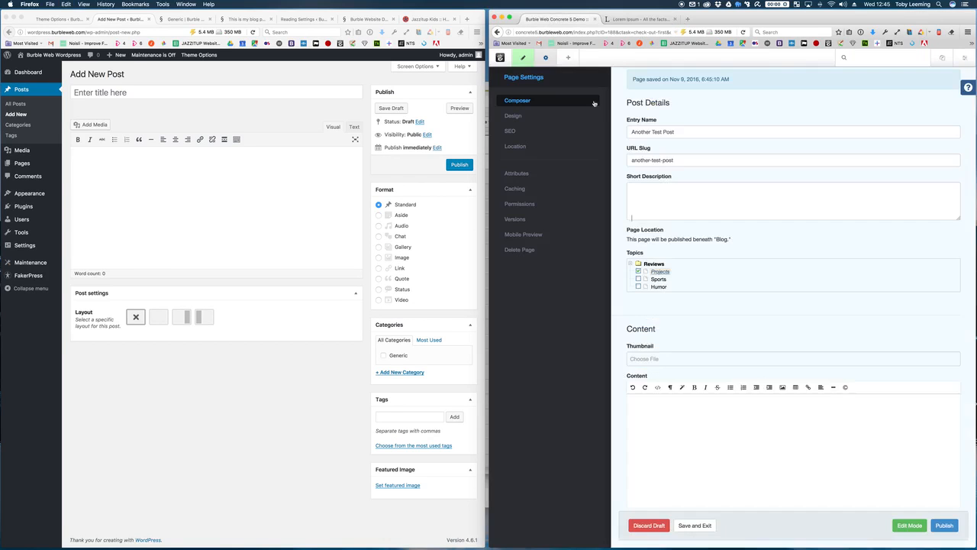
pyautogui.click(648, 187)
pyautogui.write('In at dolor ac metus dictum porttitor. Quisque ut feugiat ipsum. Nulla facilisi. Suspendisse potenti. Phasellus at semper lectus. Duis nulla lacus, consectetur id vulputate eu, vulputate eu lectus. Proin faucibus id nulla eget consectetur. Etiam eu mauris bibendum, varius sapien vitae, convallis massa. Praesent lacus purus, convallis a eros in, ultricies blandit purus. Donec feugiat erat tempor turpis hendrerit tincidunt.')
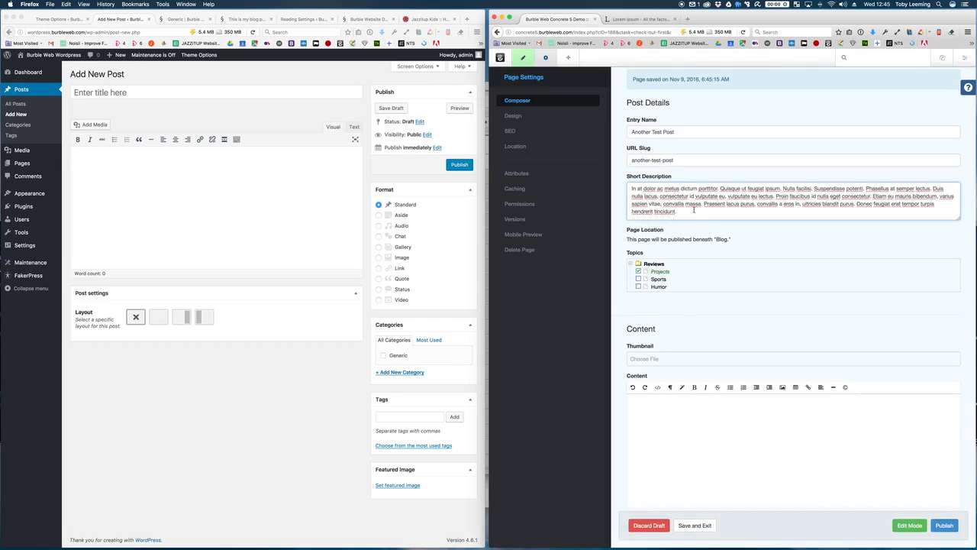
pyautogui.moveTo(694, 210); pyautogui.dragTo(866, 189)
pyautogui.press('BackSpace')
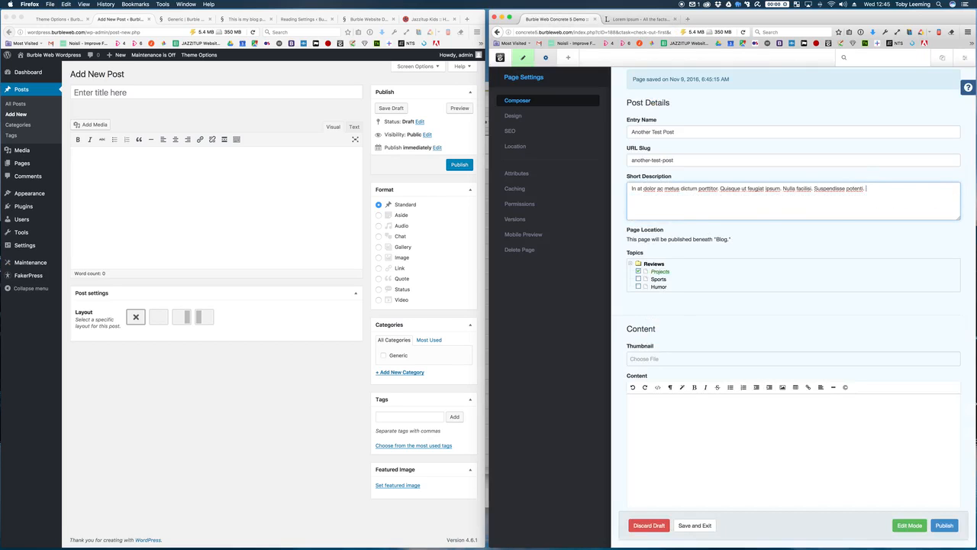
# Step: Paste lorem ipsum paragraphs as the post's Content body, then start choosing a thumbnail
pyautogui.click(690, 430)
pyautogui.press('super+v')
pyautogui.press('super+v')
pyautogui.press('super+v')
pyautogui.press('super+v')
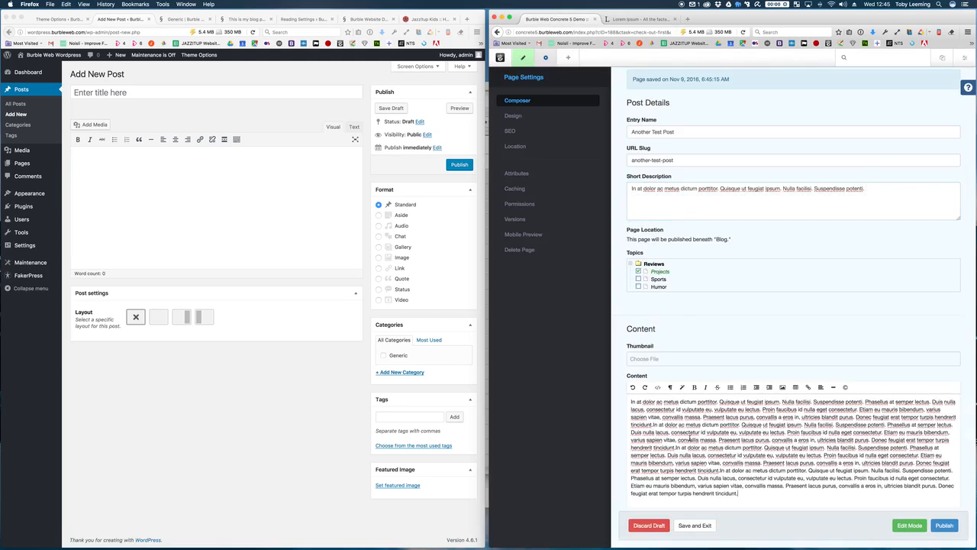
pyautogui.scroll(-1, 666, 342)
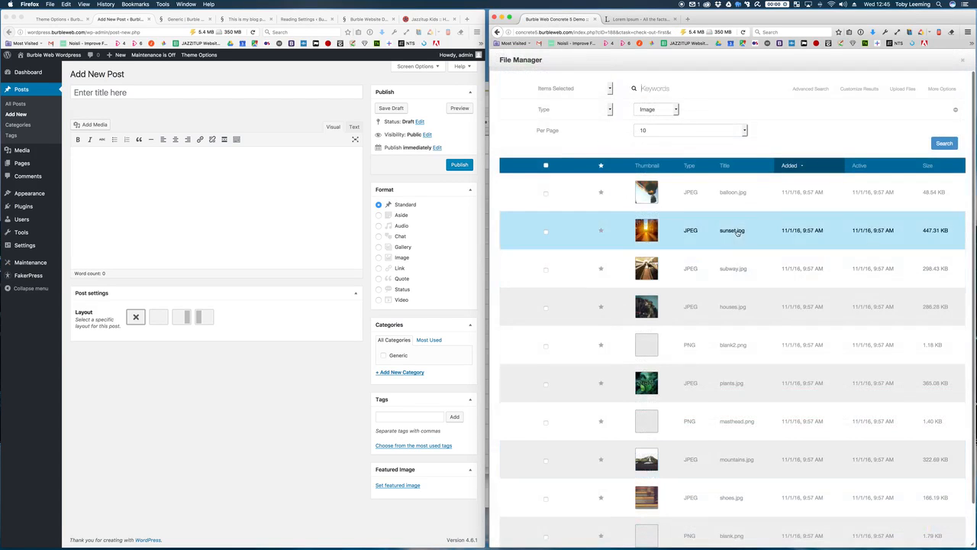
pyautogui.click(740, 230)
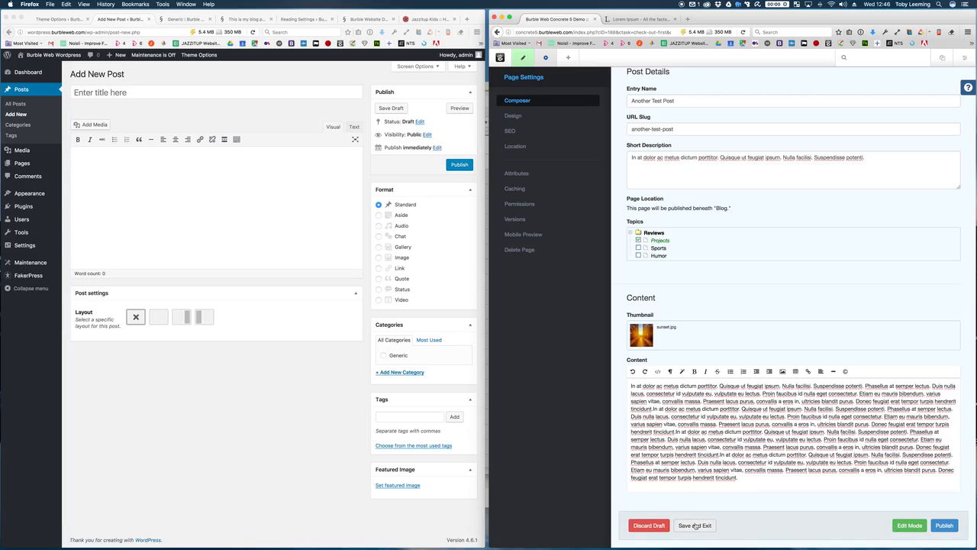
# Step: Publish 'Another Test Post' with sunset.jpg as its thumbnail
pyautogui.click(957, 527)
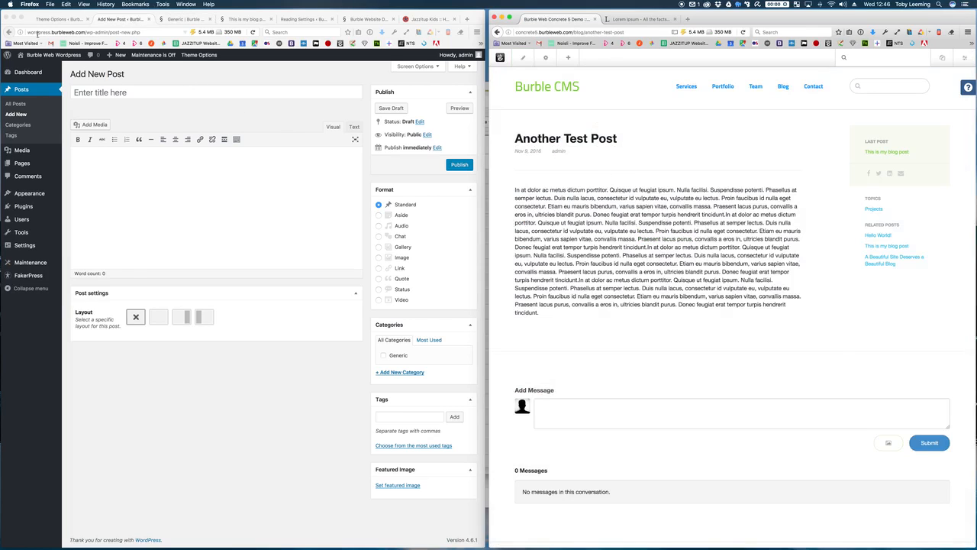
# Step: Go back to the WordPress site's front page and open its BLOG archive
pyautogui.click(10, 34)
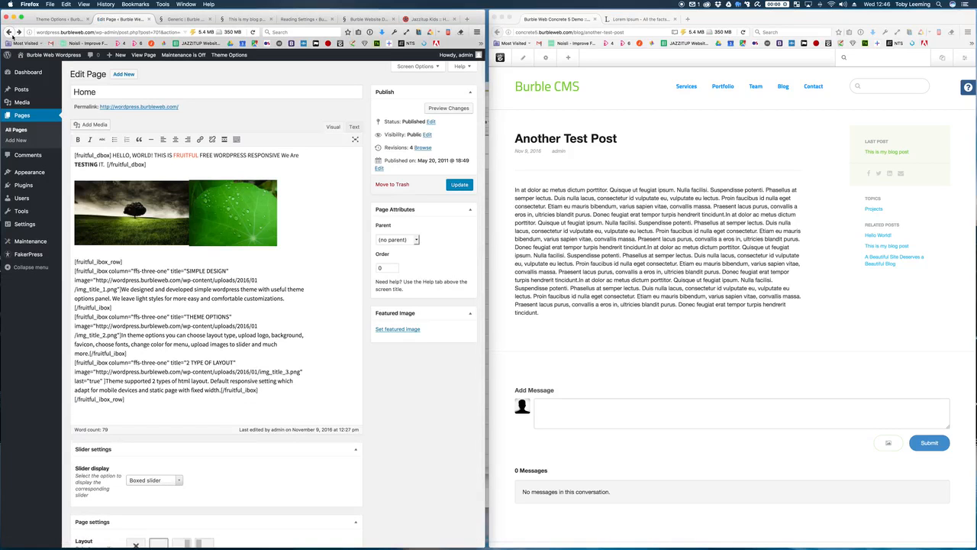
pyautogui.click(10, 34)
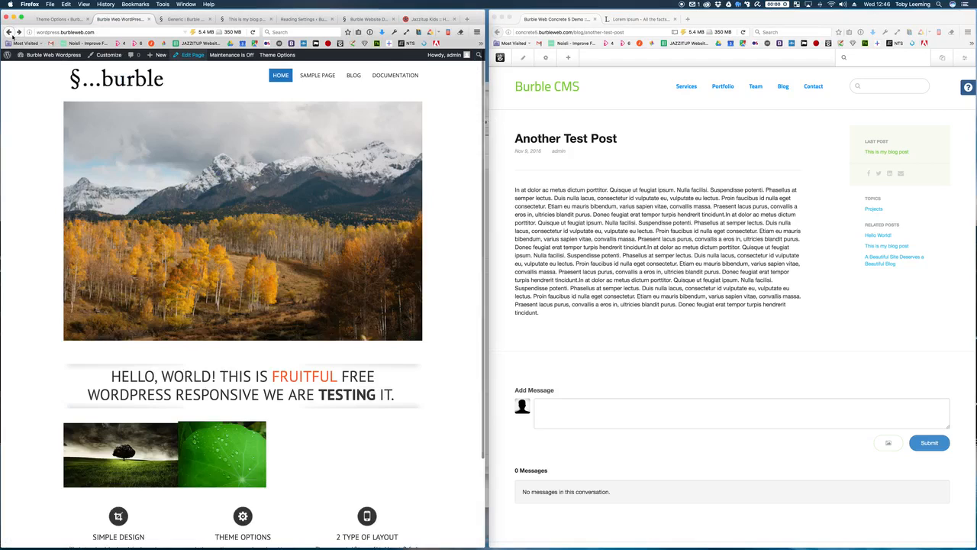
pyautogui.click(355, 76)
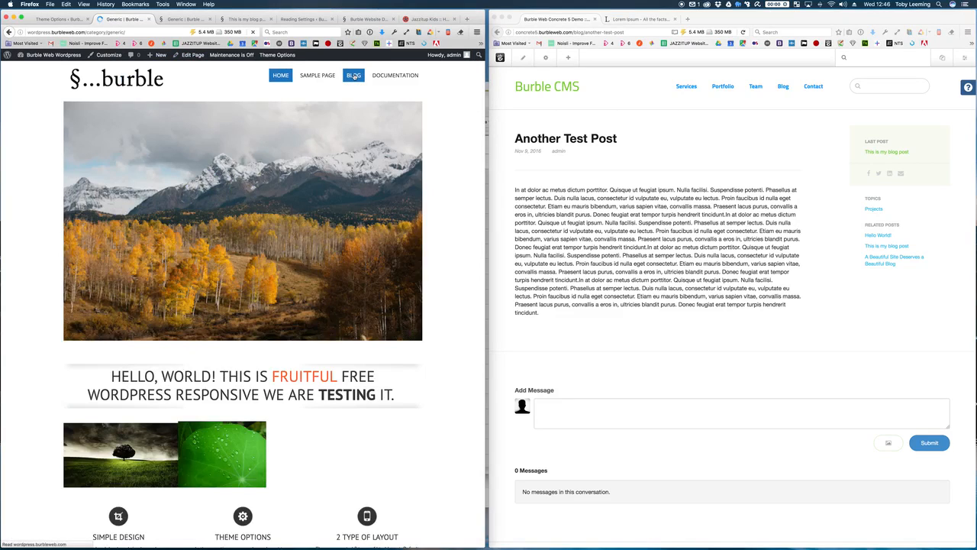
# Step: In Concrete5, open the Blog listing and then the 'Another Test Post' page
pyautogui.click(614, 189)
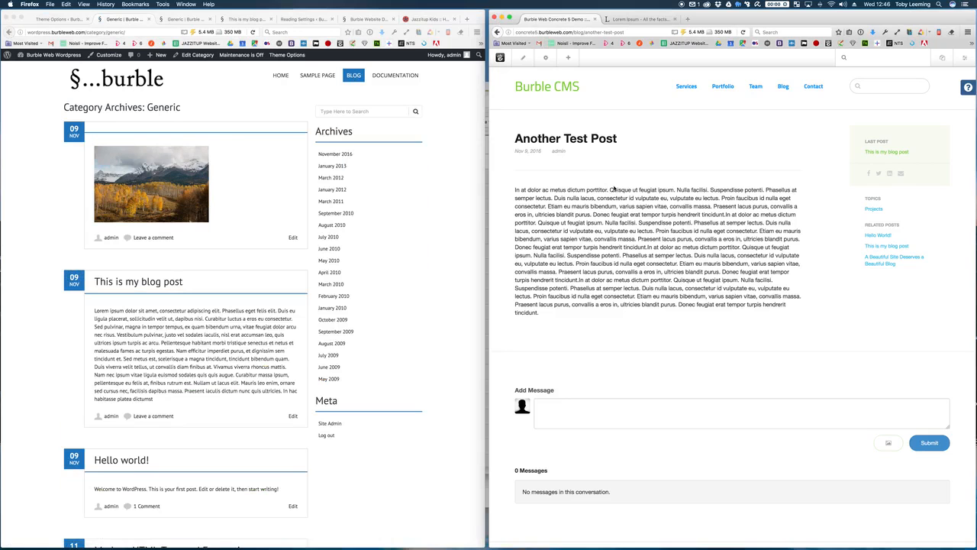
pyautogui.scroll(-3, 614, 189)
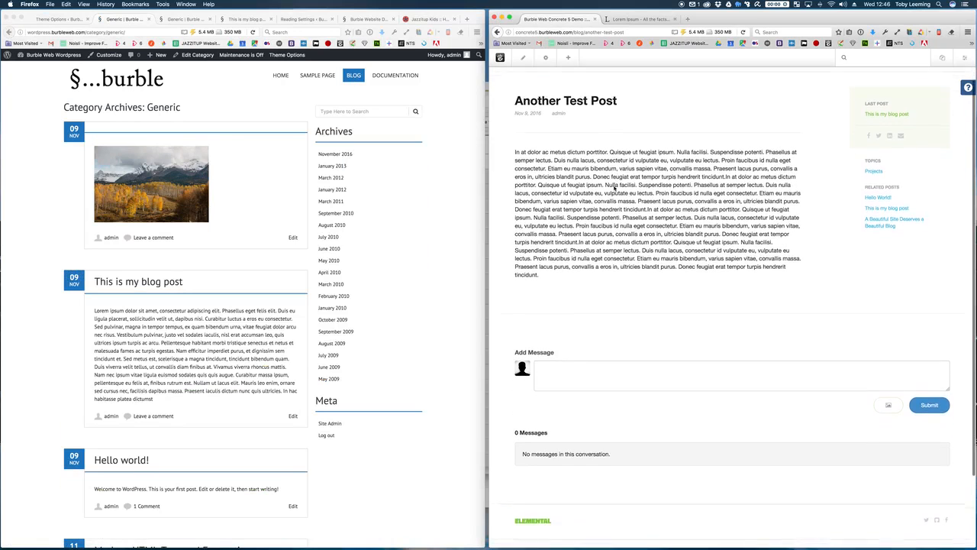
pyautogui.scroll(3, 614, 187)
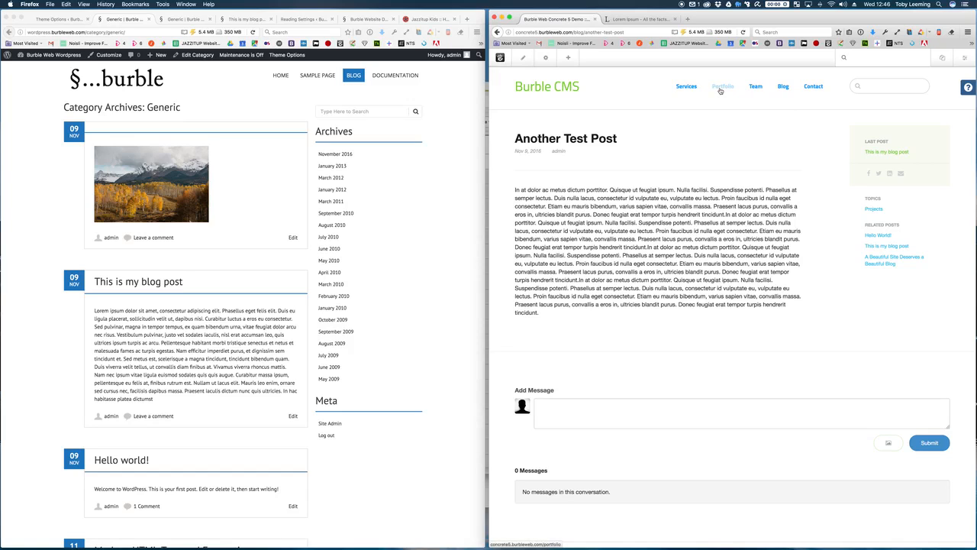
pyautogui.click(783, 88)
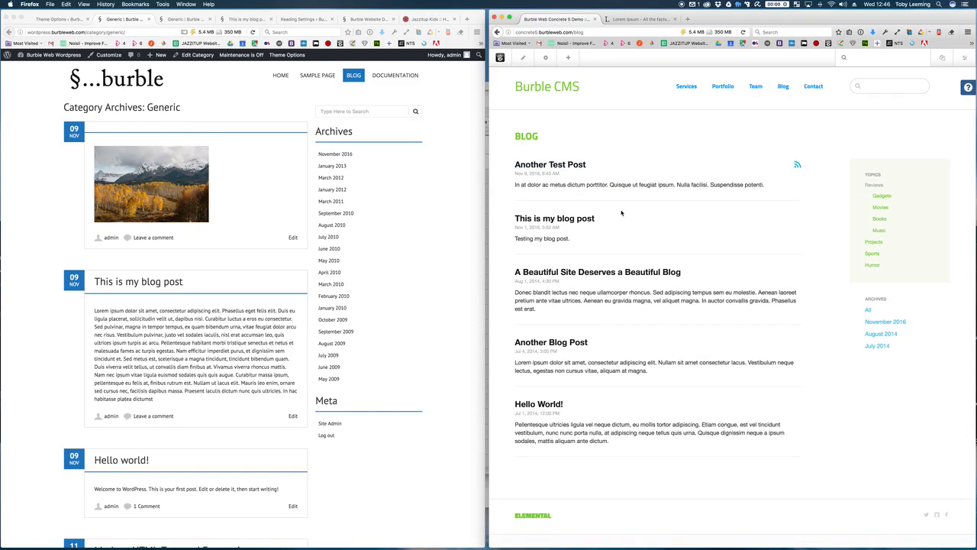
pyautogui.click(536, 169)
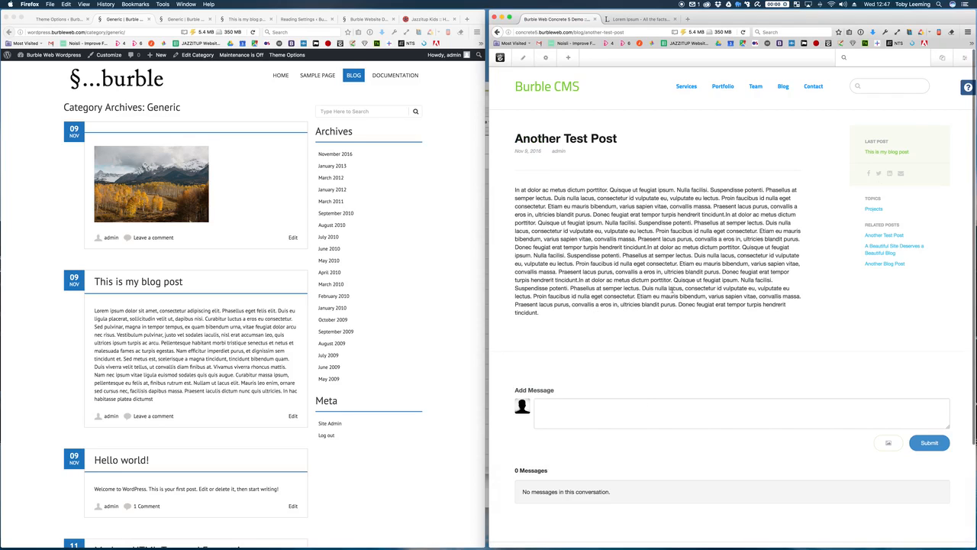
# Step: Open Concrete5's Full Sitemap and expand Home to show its child pages. Then open the WordPress Dashboard
pyautogui.click(964, 61)
pyautogui.click(964, 61)
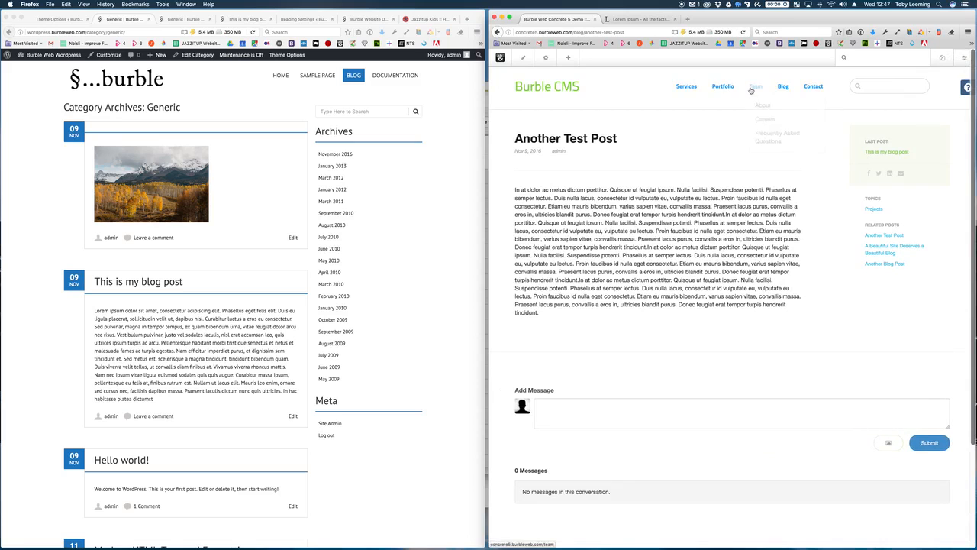
pyautogui.click(963, 58)
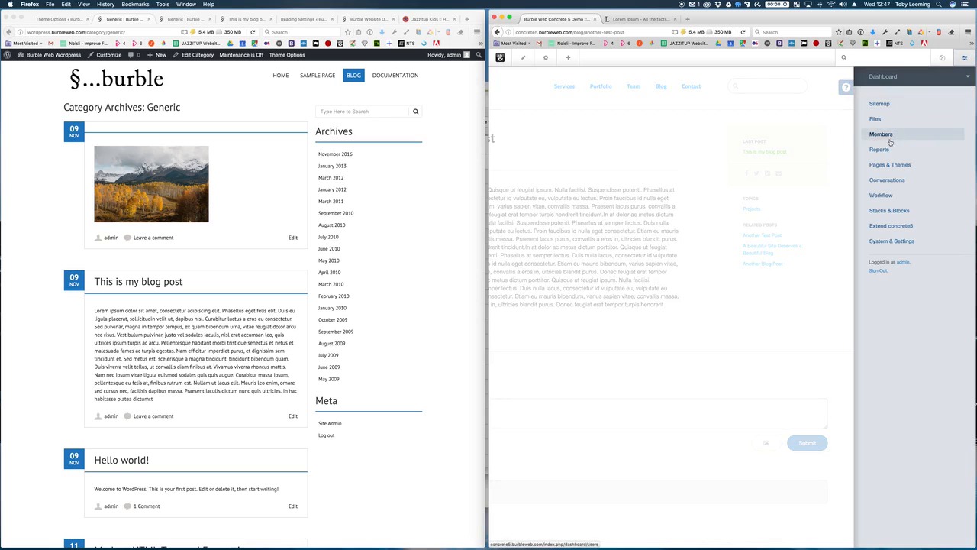
pyautogui.click(878, 105)
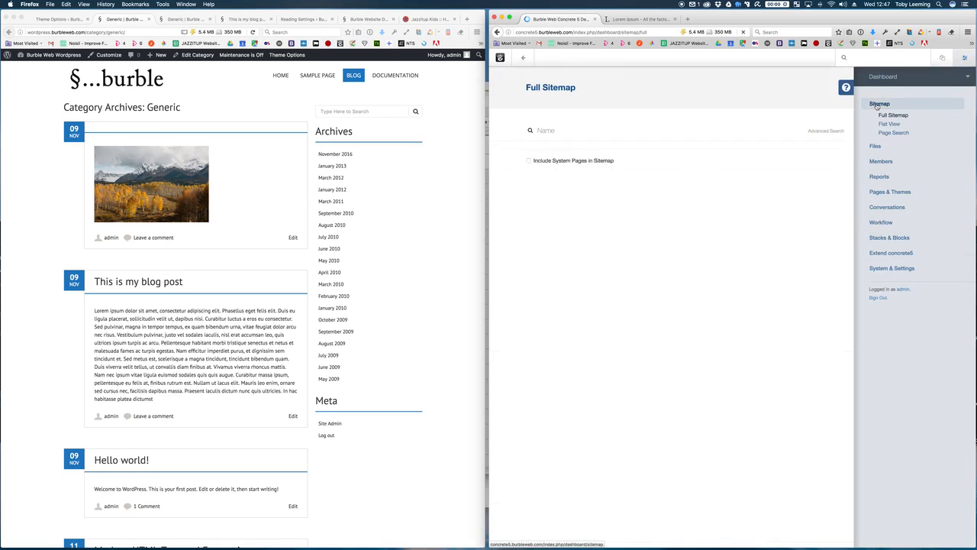
pyautogui.click(966, 59)
pyautogui.click(531, 154)
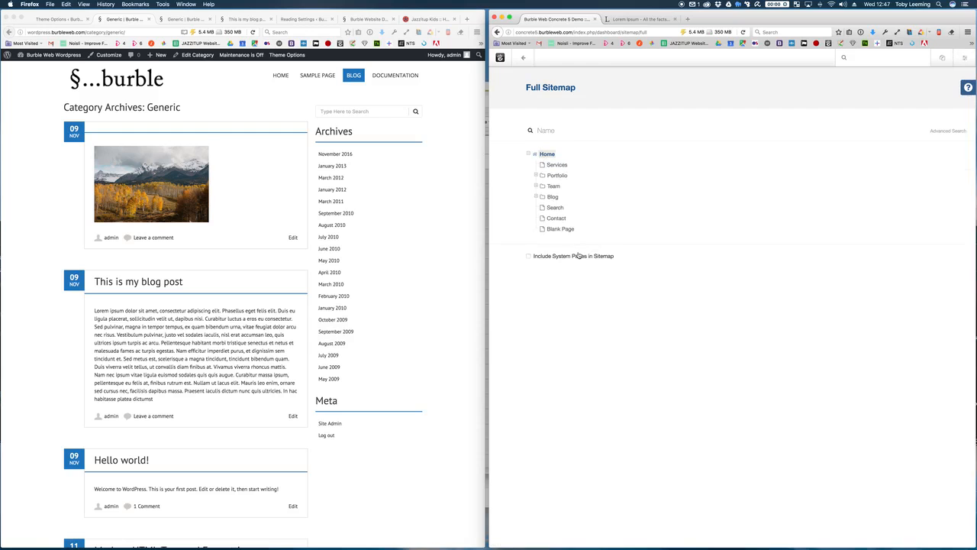
pyautogui.click(66, 58)
pyautogui.click(66, 58)
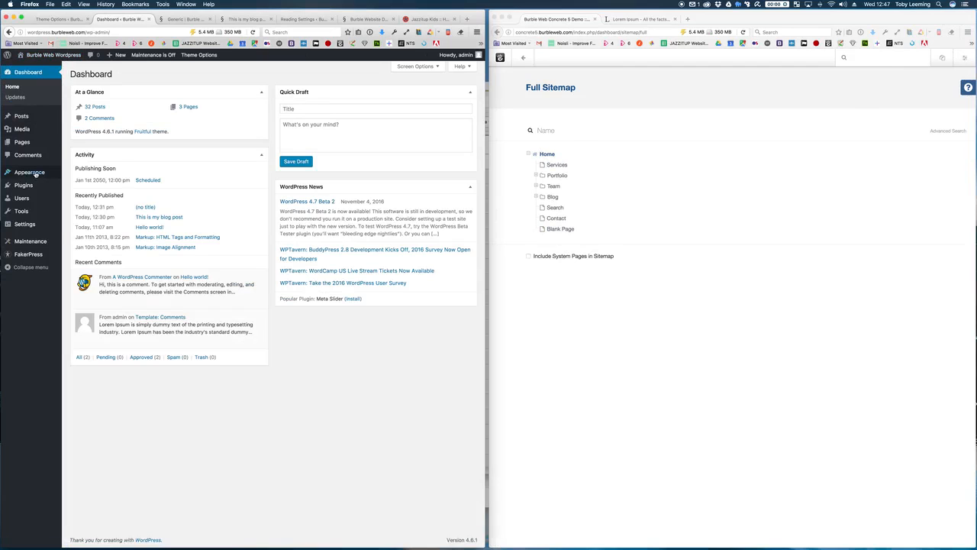
# Step: Open WordPress Menus. In Concrete5's sitemap, drag Services below Blog and move Contact under Team
pyautogui.moveTo(39, 175)
pyautogui.click(77, 204)
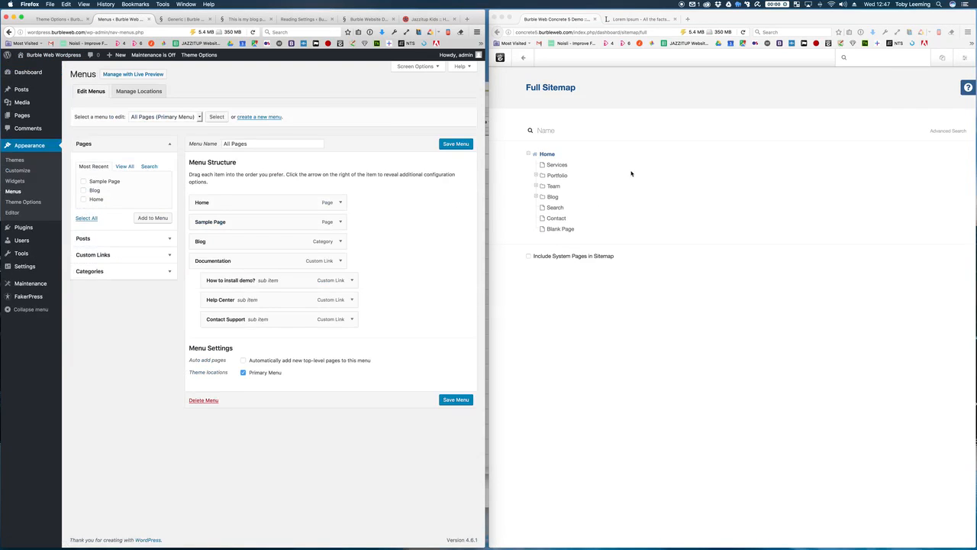
pyautogui.click(624, 174)
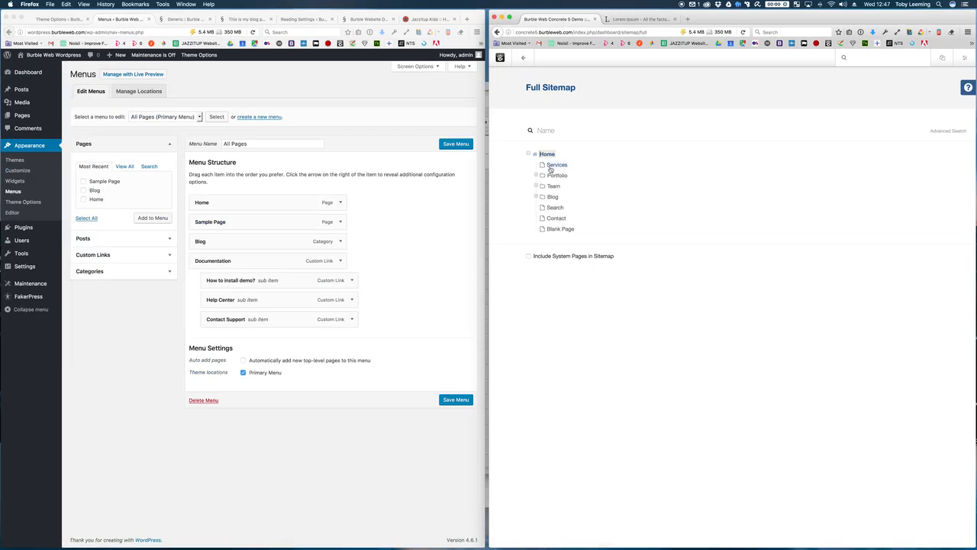
pyautogui.moveTo(546, 167); pyautogui.dragTo(542, 207)
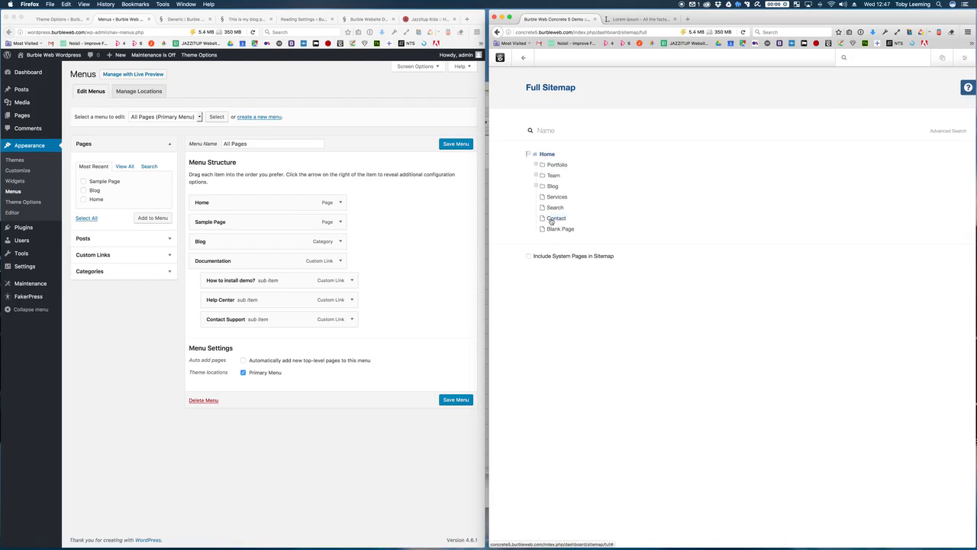
pyautogui.moveTo(552, 221); pyautogui.dragTo(548, 177)
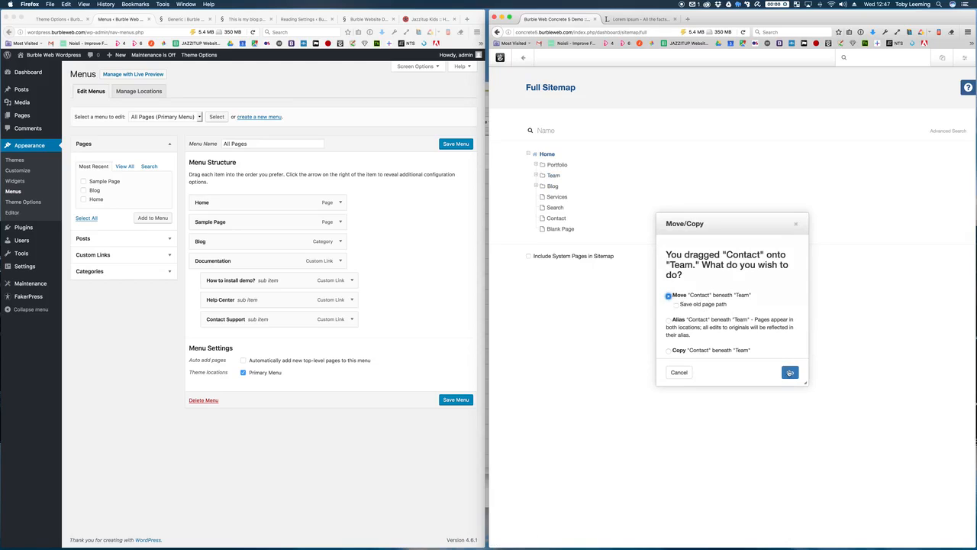
pyautogui.click(791, 375)
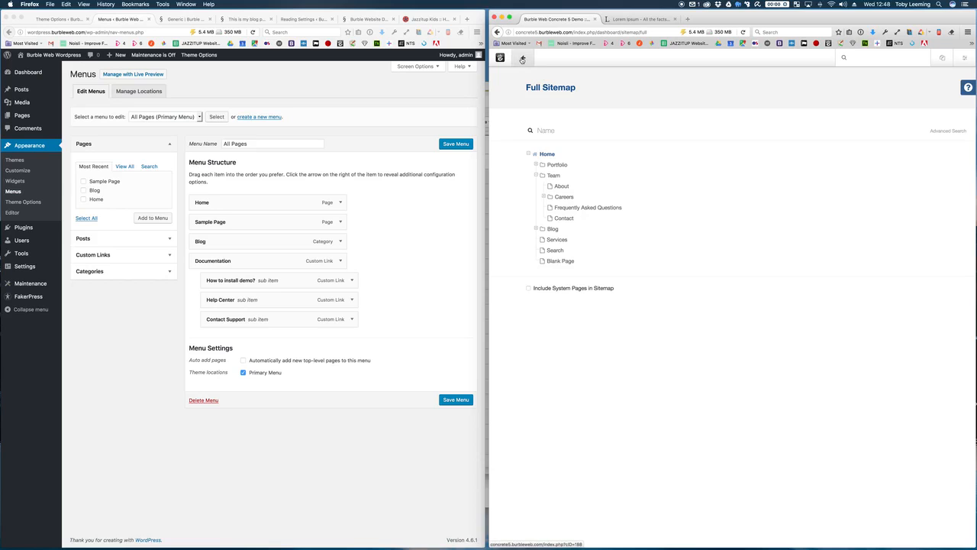
pyautogui.click(523, 60)
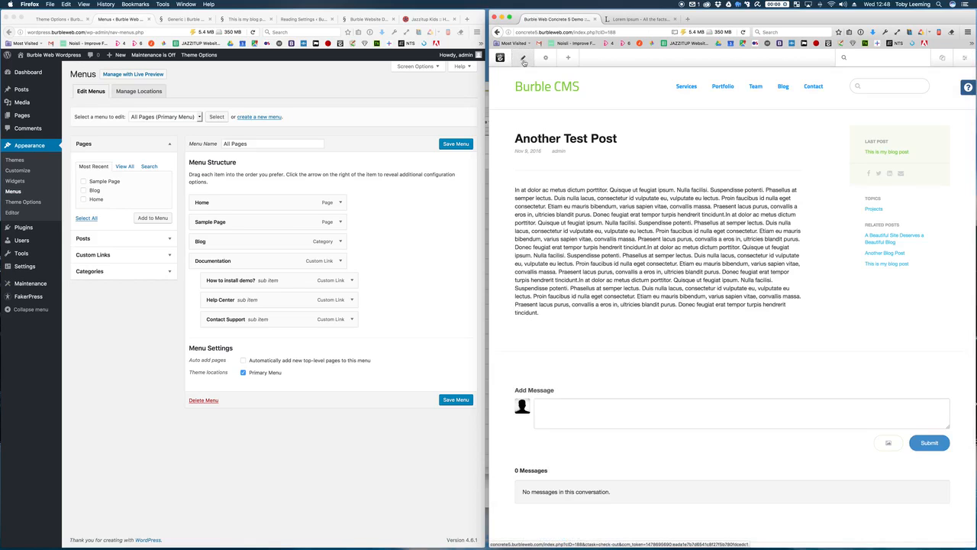
# Step: Reload the post, enter edit mode, and open the header Auto-Nav block's settings
pyautogui.press('super+r')
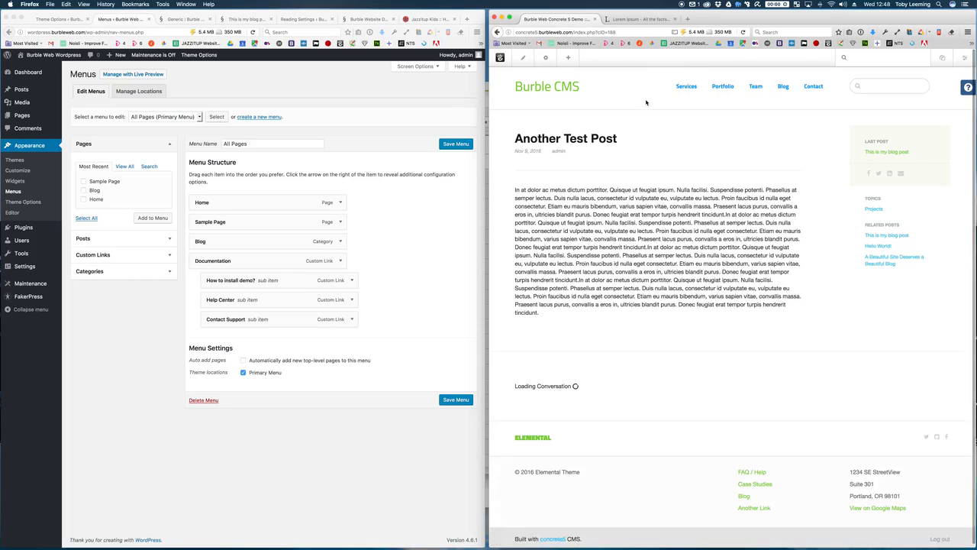
pyautogui.press('super+r')
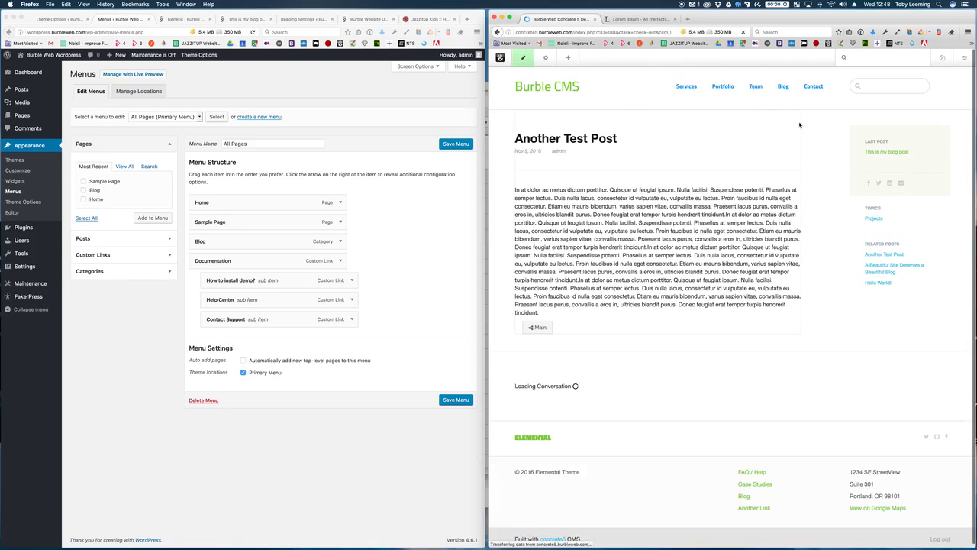
pyautogui.click(728, 89)
pyautogui.click(726, 97)
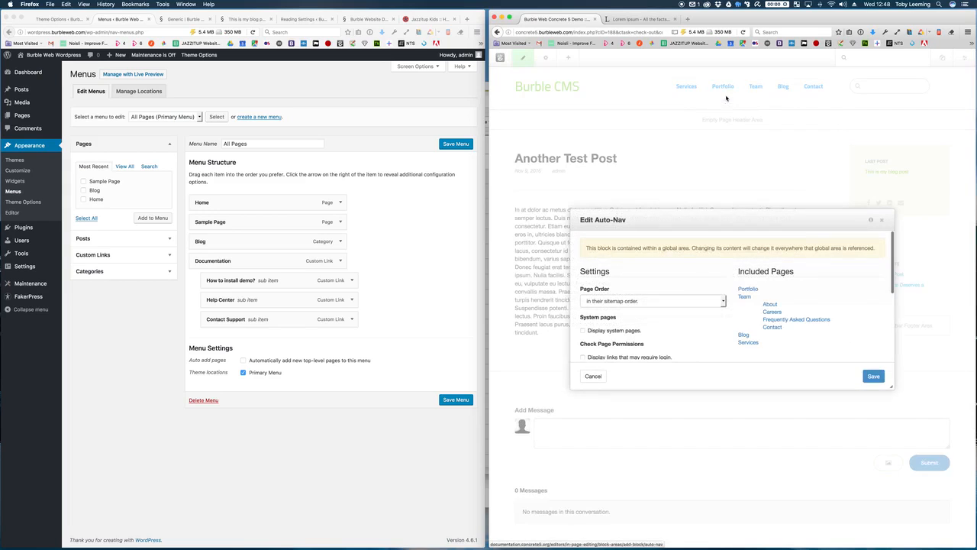
# Step: Keep the navigation in sitemap order, save the block, and publish the page changes
pyautogui.scroll(-2, 718, 270)
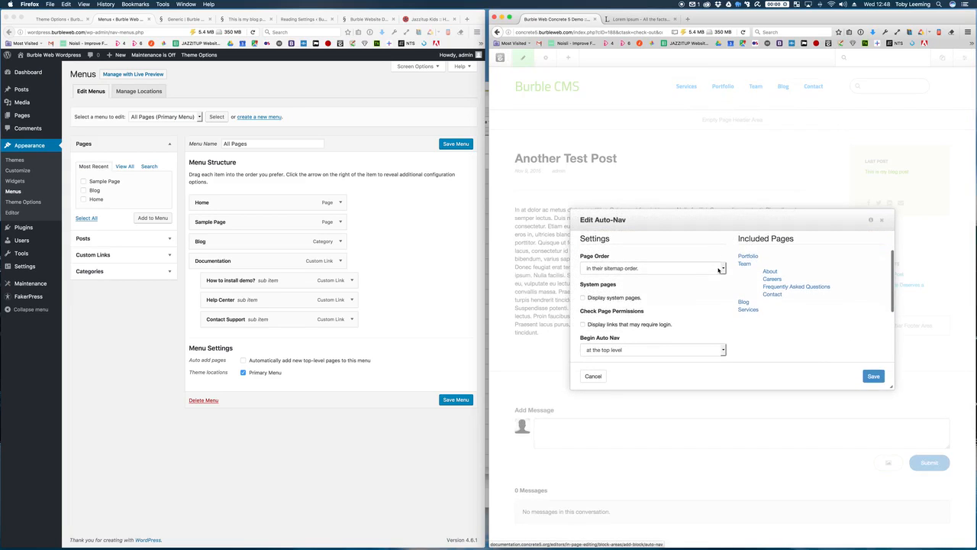
pyautogui.click(717, 269)
pyautogui.click(718, 267)
pyautogui.scroll(-1, 731, 298)
pyautogui.scroll(-5, 731, 298)
pyautogui.click(874, 377)
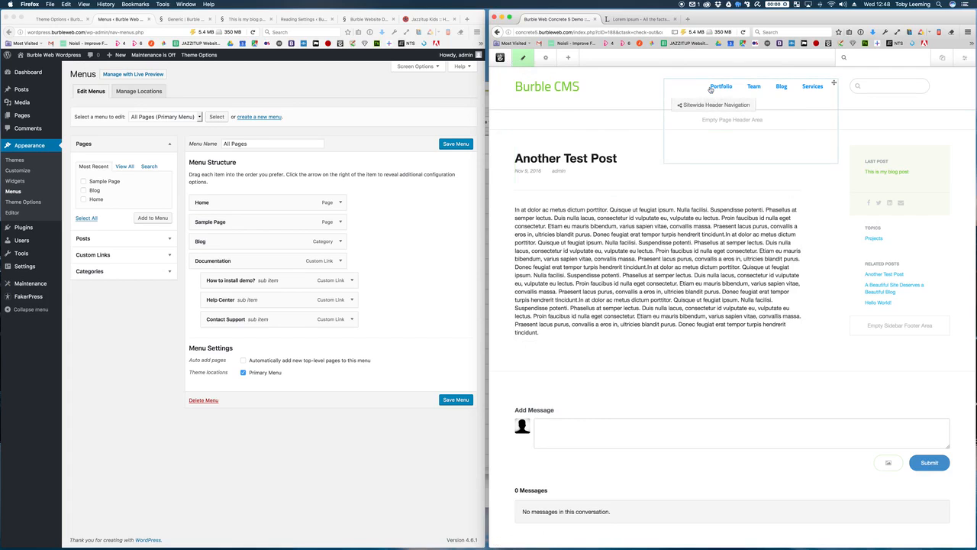
pyautogui.click(523, 58)
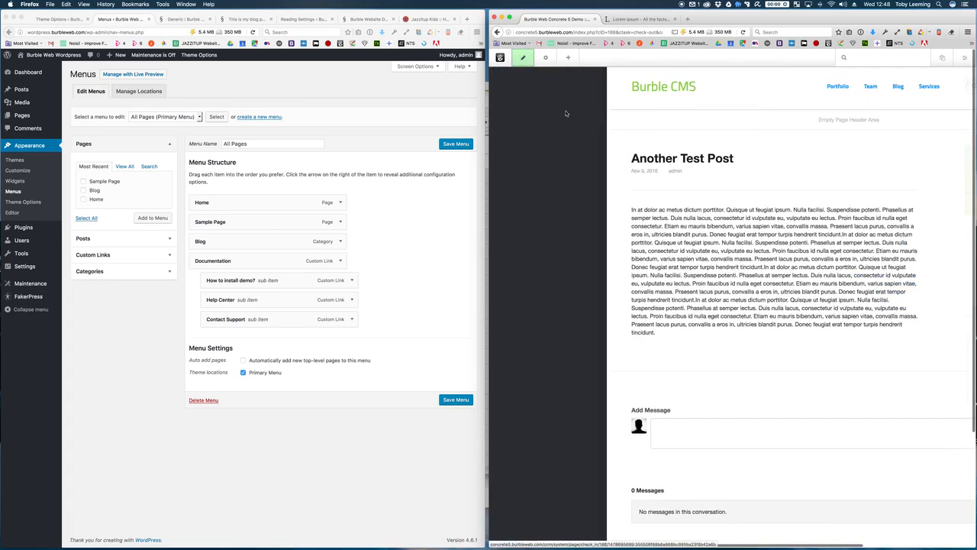
pyautogui.click(561, 129)
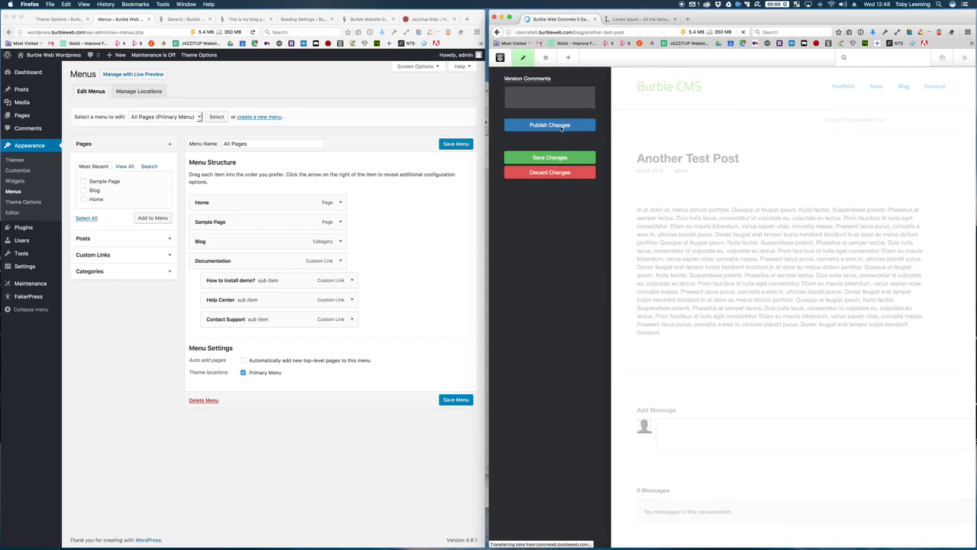
# Step: Confirm the live header reads Portfolio, Team, Blog, Services, with Contact under Team
pyautogui.moveTo(760, 88)
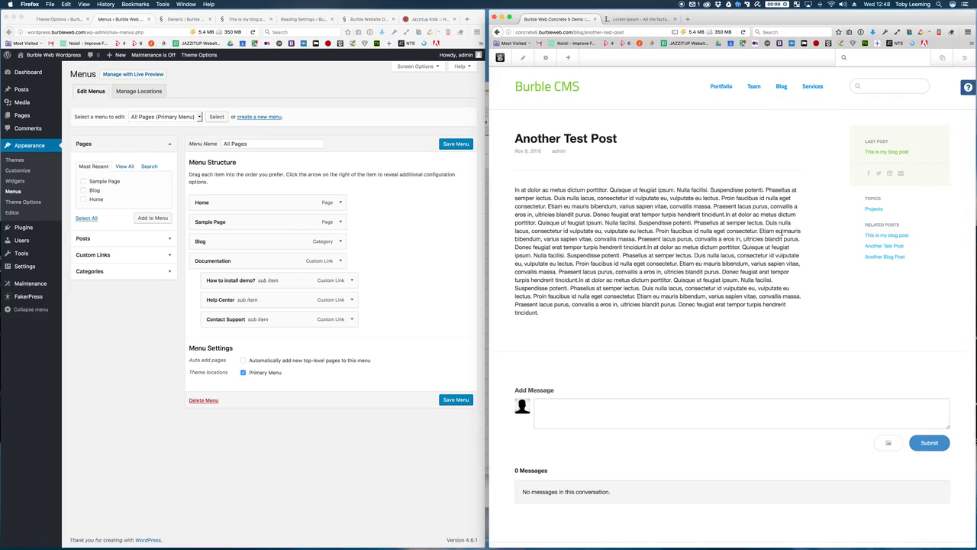
pyautogui.scroll(-3, 782, 233)
pyautogui.scroll(3, 782, 236)
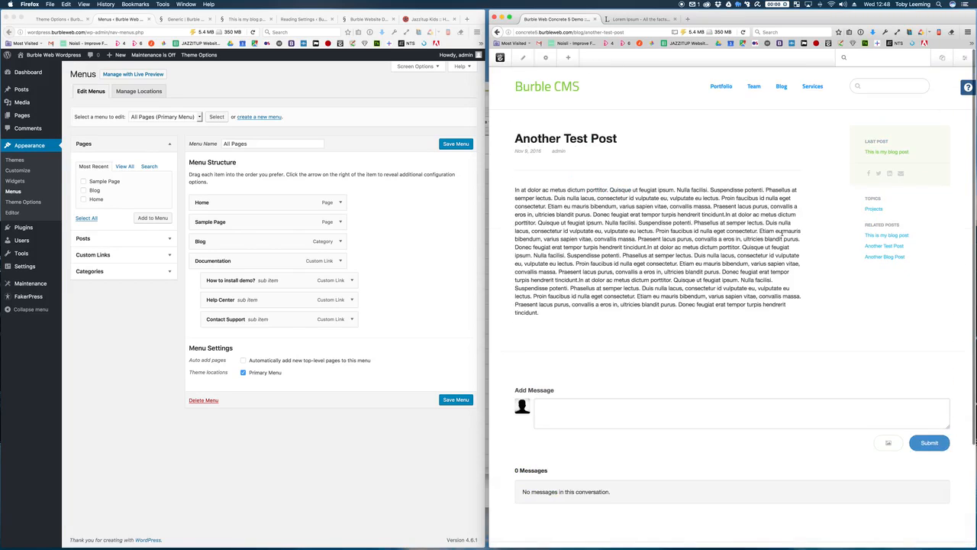